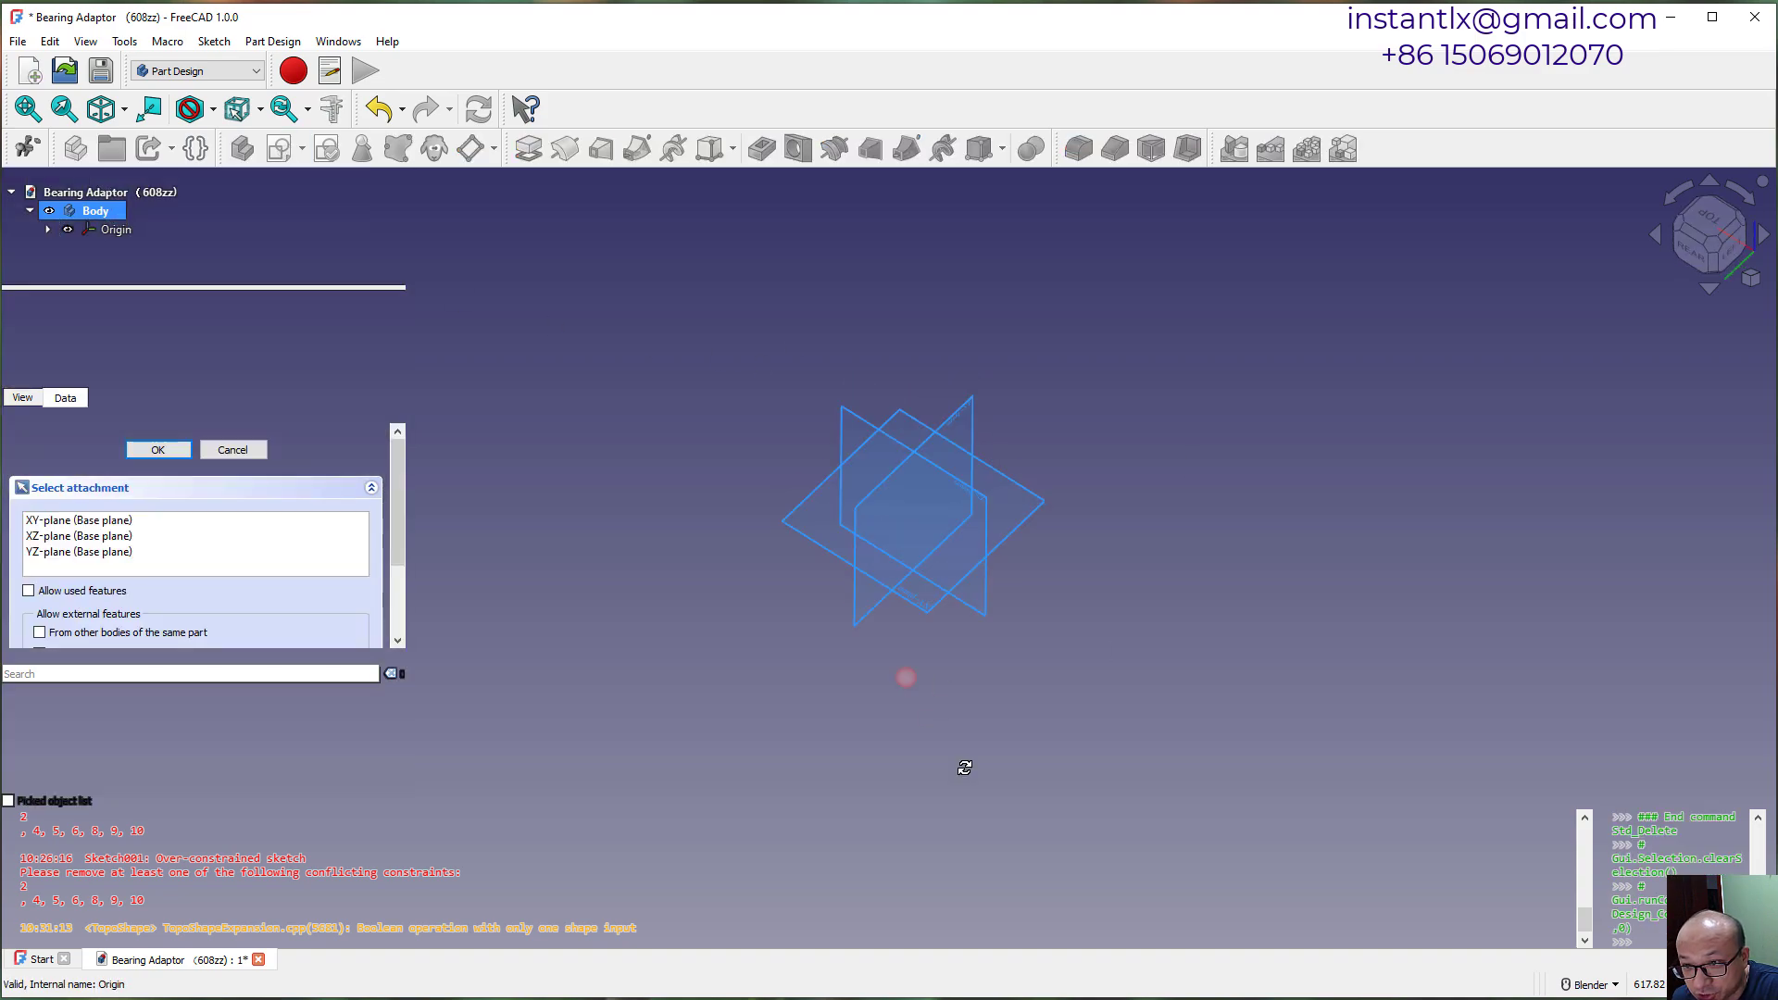
# Sketch an 8 mm diameter circle centred on the origin of the XY plane and pad it 13 mm.
pyautogui.moveTo(964, 766)
pyautogui.mouseDown(button='middle')
pyautogui.moveTo(830, 676)
pyautogui.moveTo(917, 519)
pyautogui.moveTo(1460, 343)
pyautogui.mouseUp(button='middle')
pyautogui.click(1463, 340)
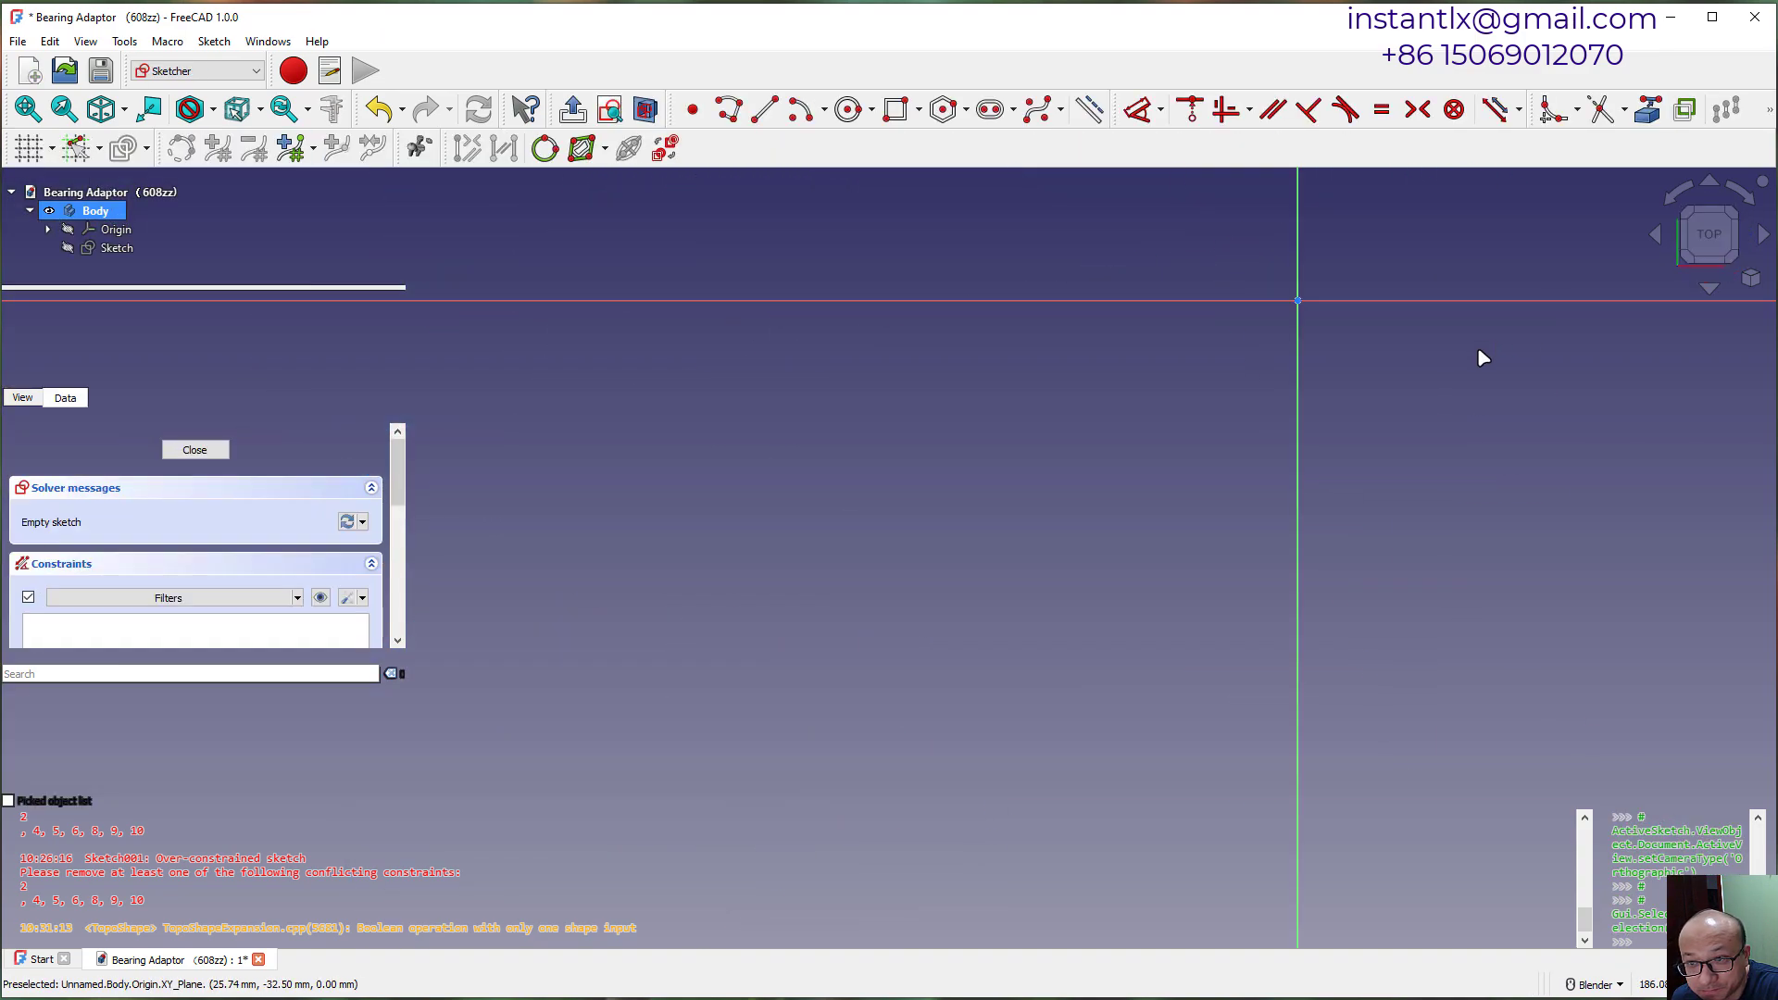
pyautogui.click(848, 109)
pyautogui.click(936, 545)
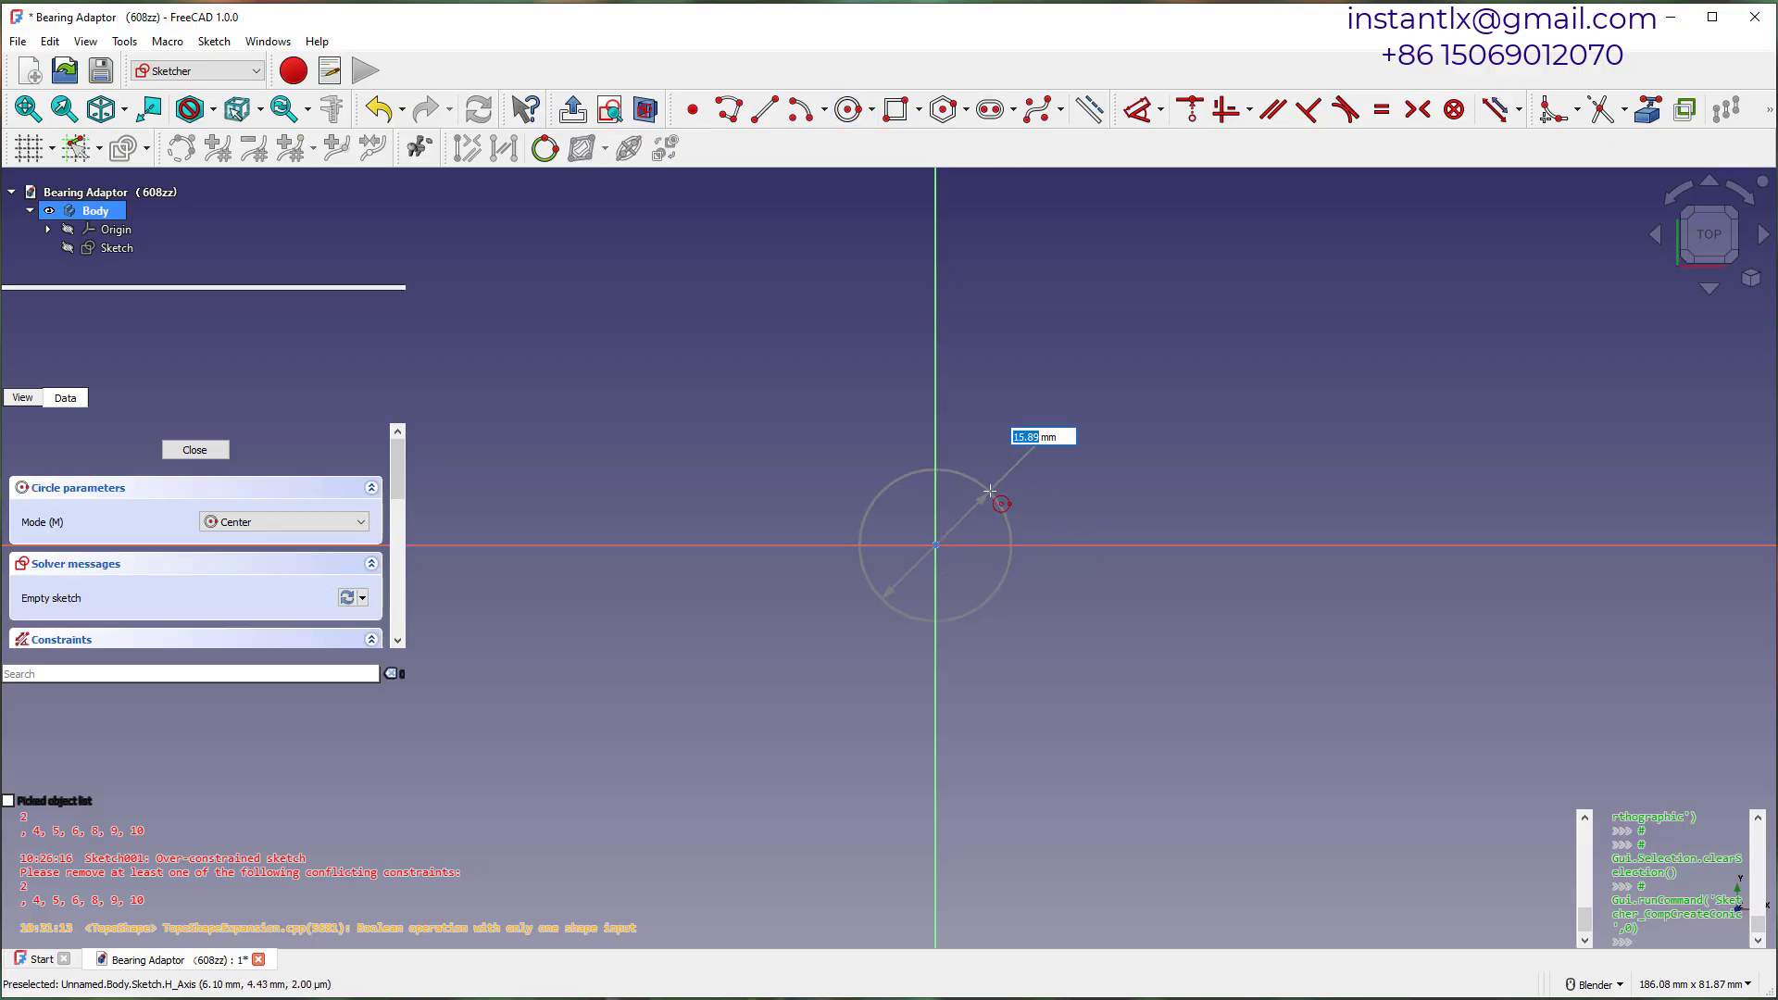
pyautogui.write('8')
pyautogui.press('Return')
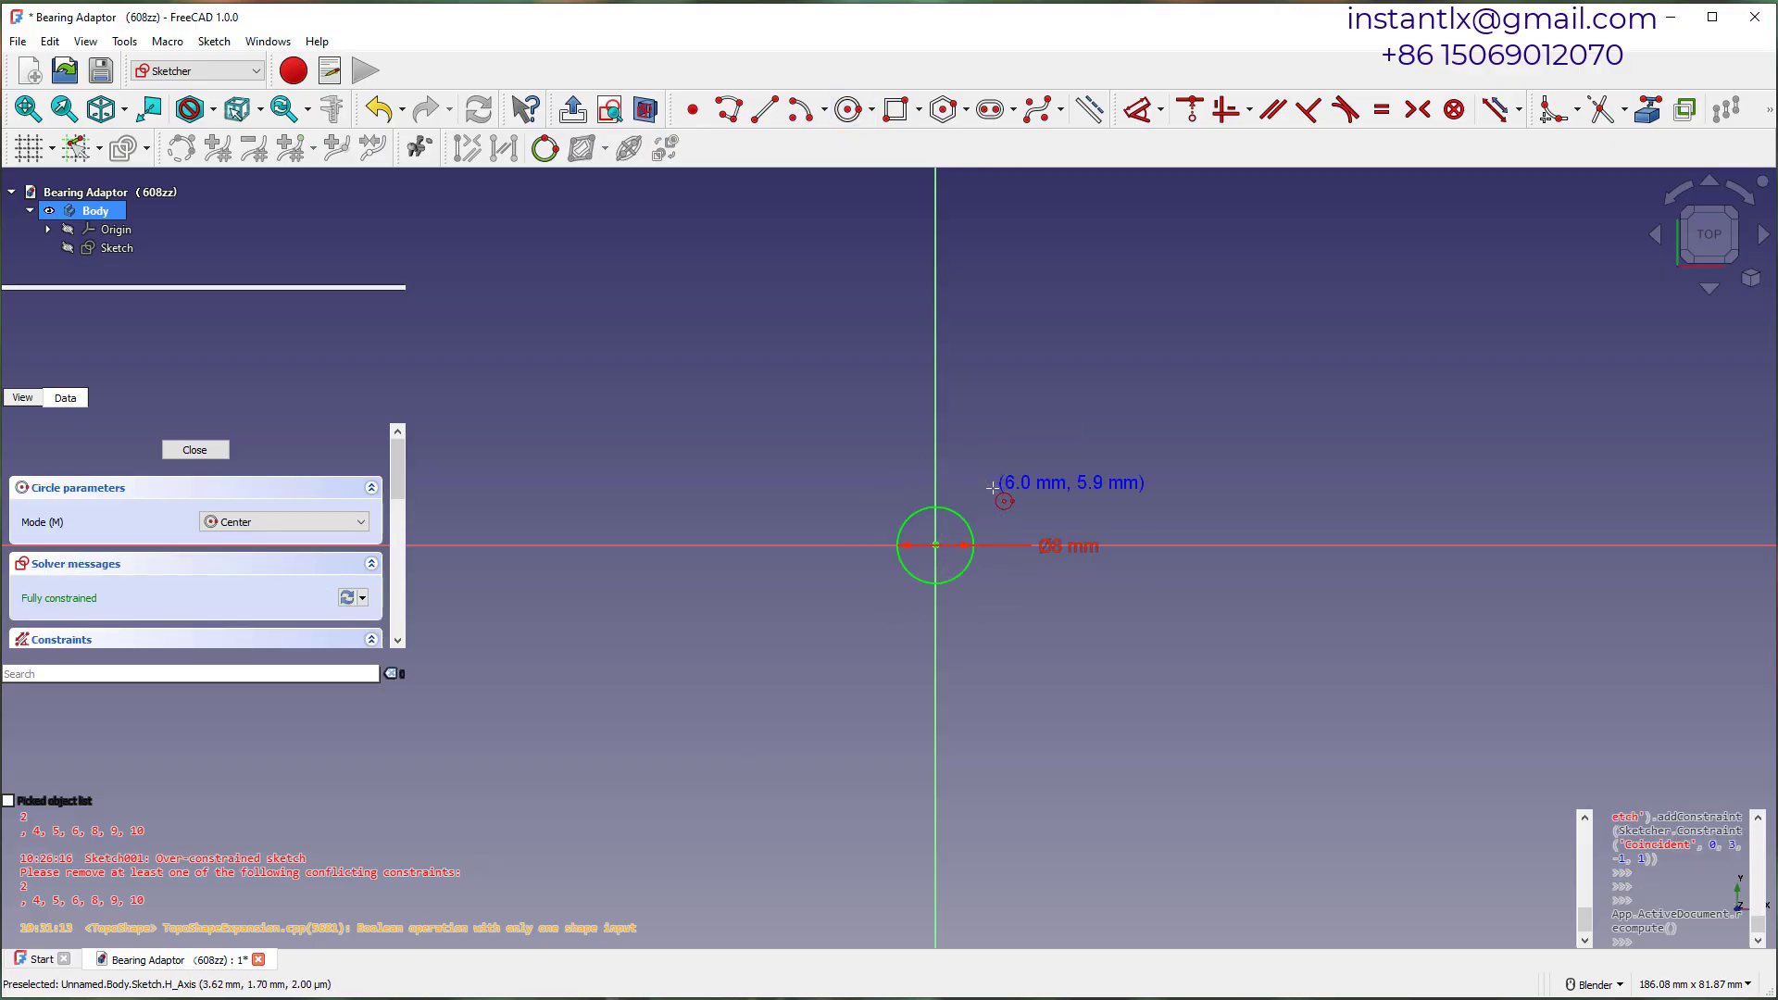
pyautogui.click(196, 450)
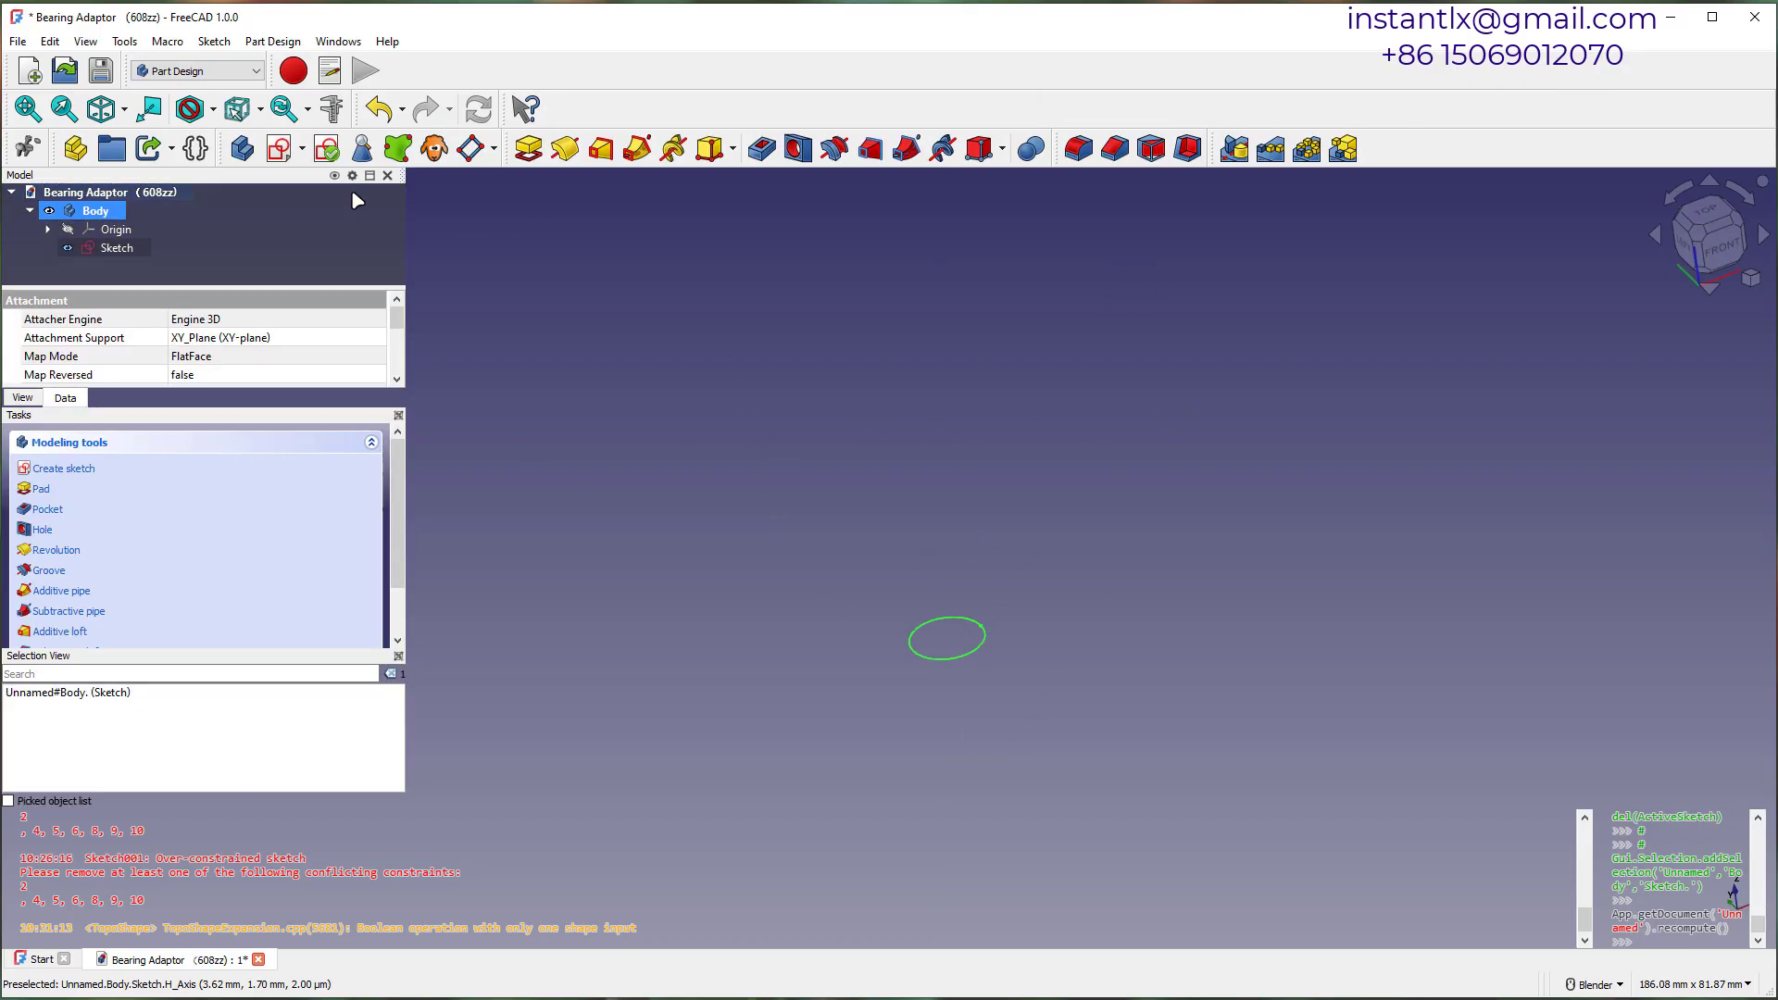
pyautogui.click(528, 148)
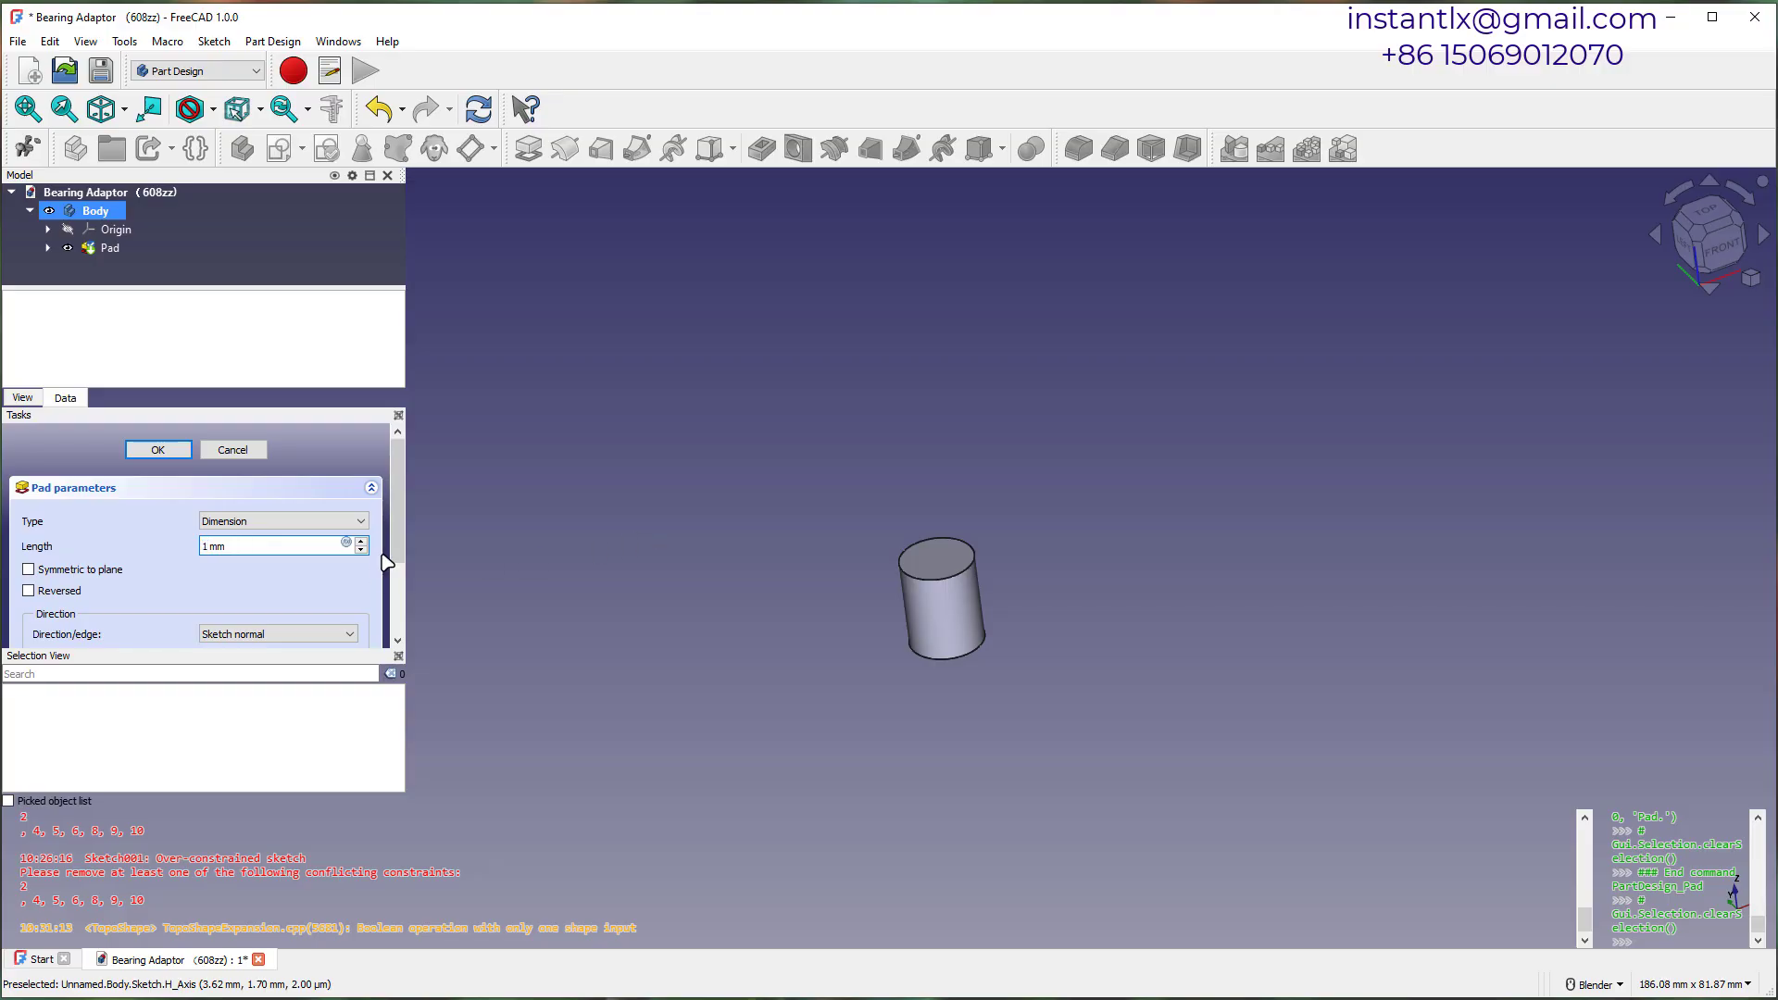
pyautogui.press('Return')
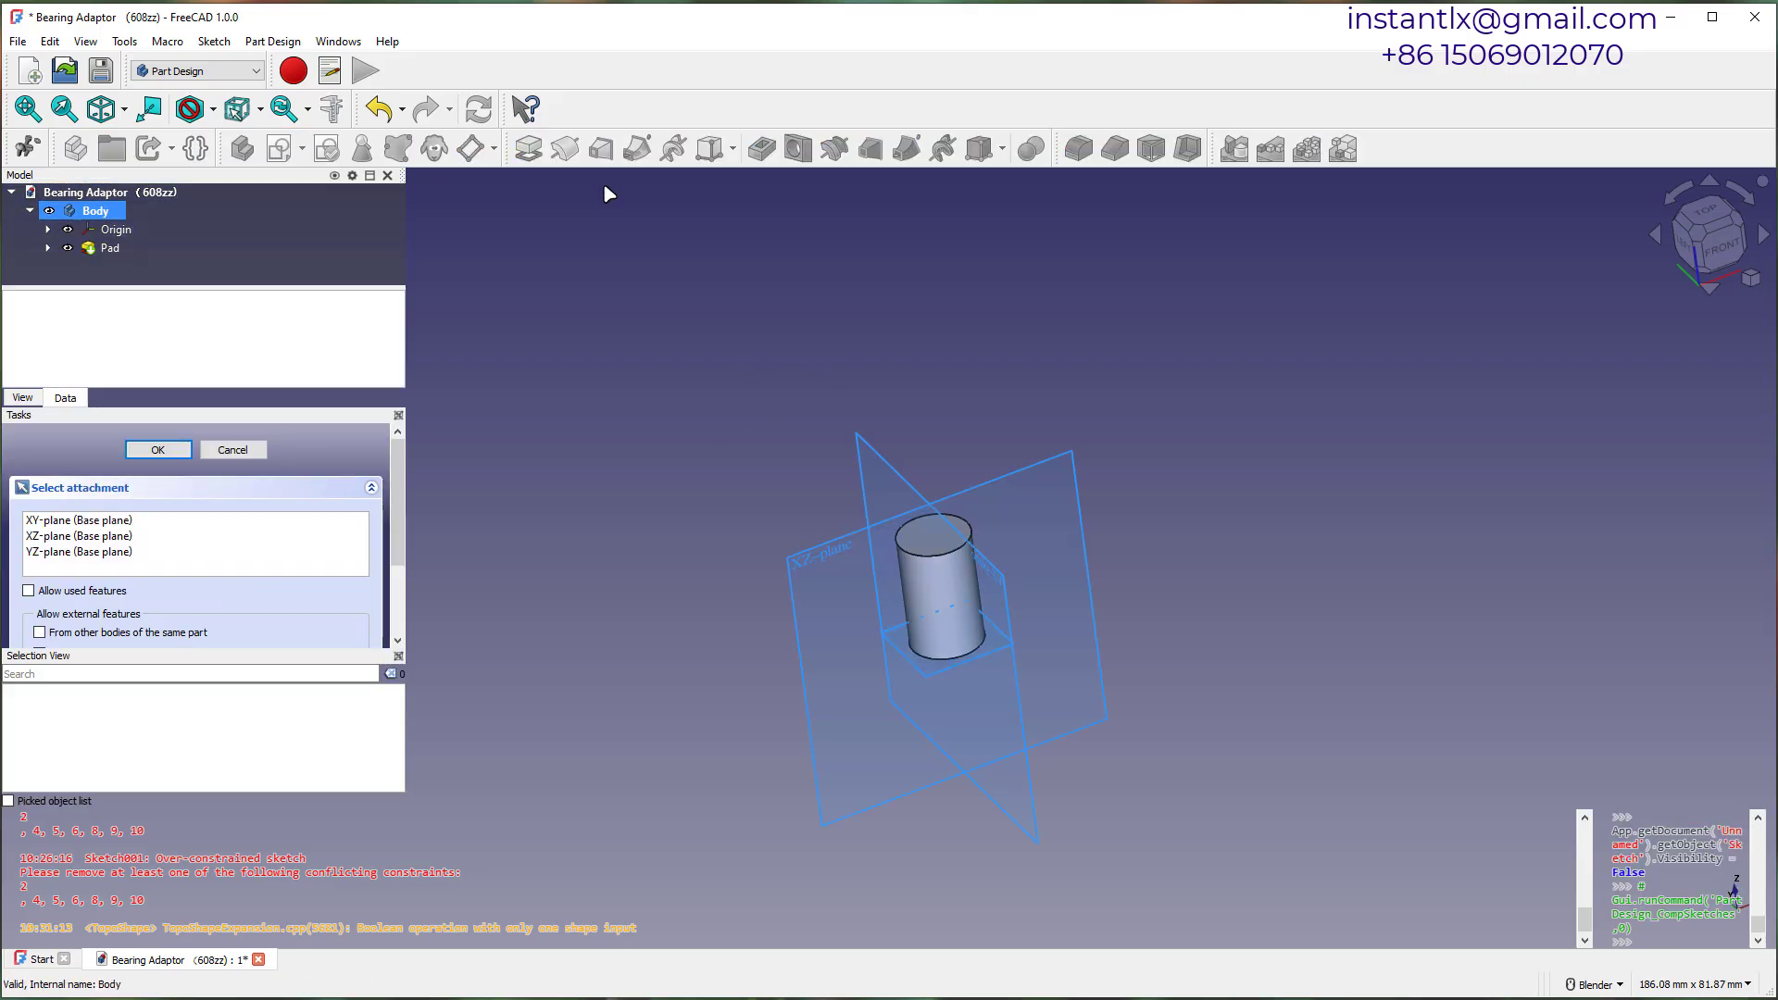
# Start a sketch on the XZ plane in section view and link the cylinder's right side and top edge as external geometry.
pyautogui.click(1079, 463)
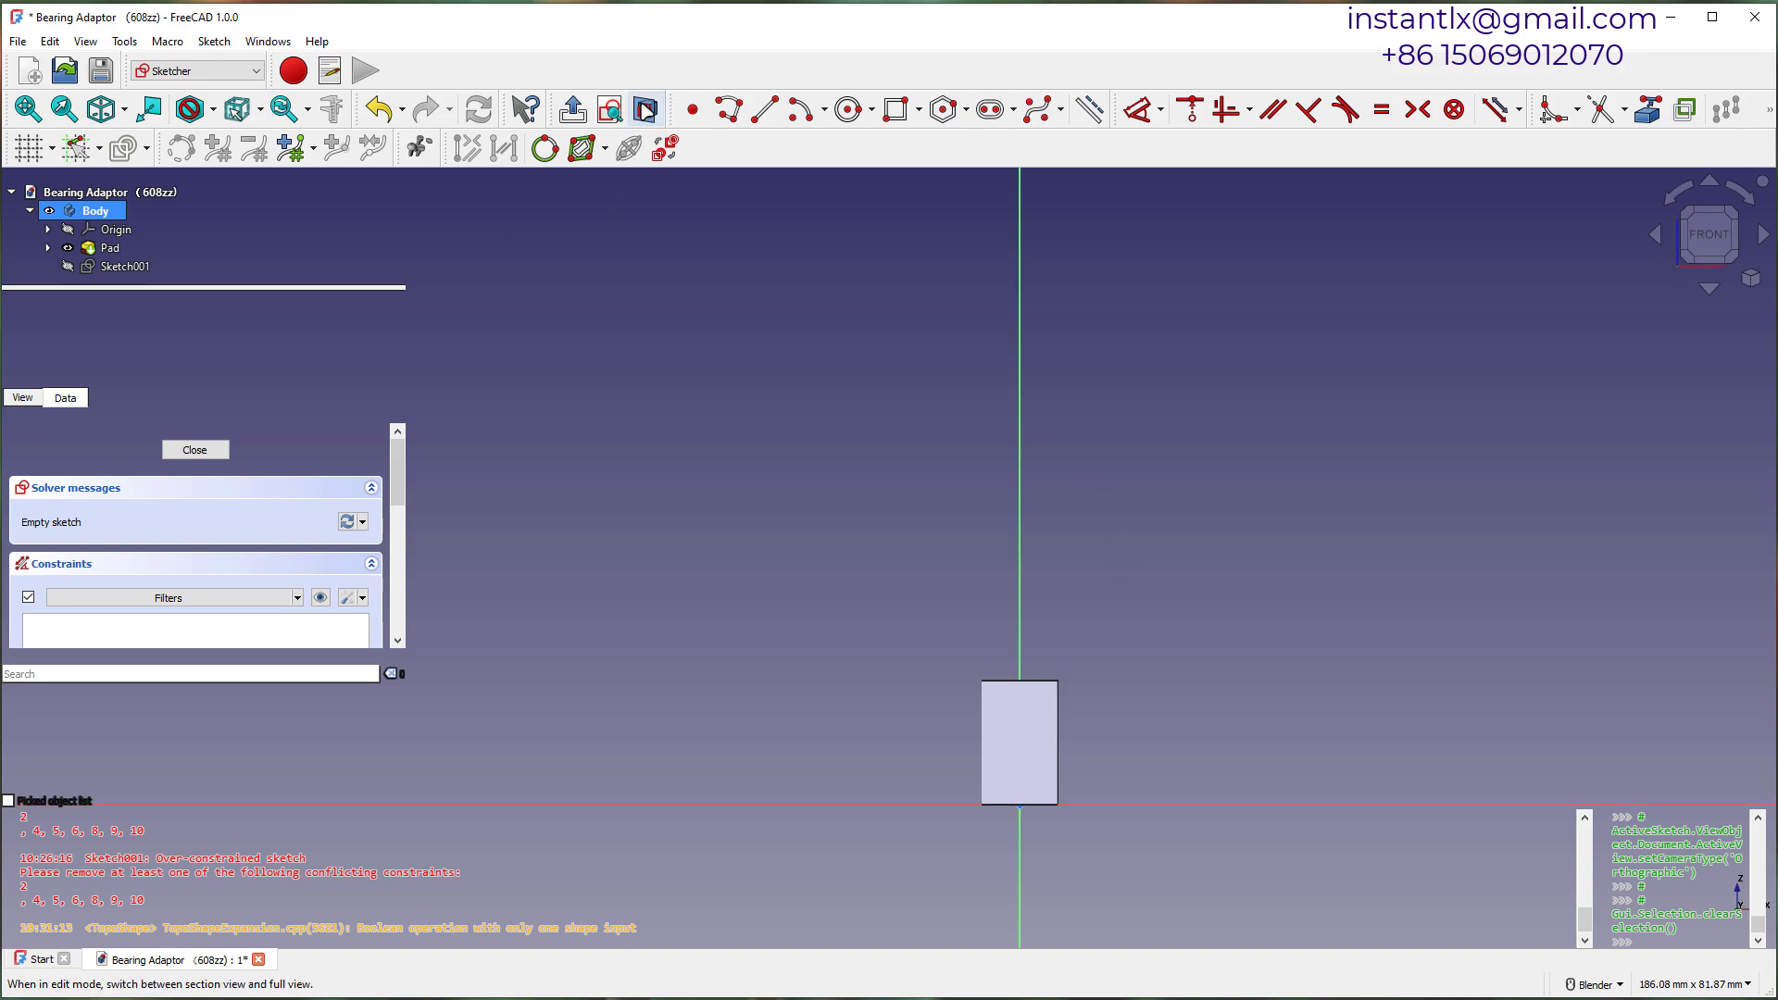
pyautogui.click(643, 108)
pyautogui.moveTo(1141, 668)
pyautogui.keyDown('shift'); pyautogui.mouseDown(button='middle')
pyautogui.moveTo(918, 529)
pyautogui.moveTo(993, 539)
pyautogui.moveTo(1072, 519)
pyautogui.mouseUp(button='middle'); pyautogui.keyUp('shift')
pyautogui.scroll(5, 1067, 545)
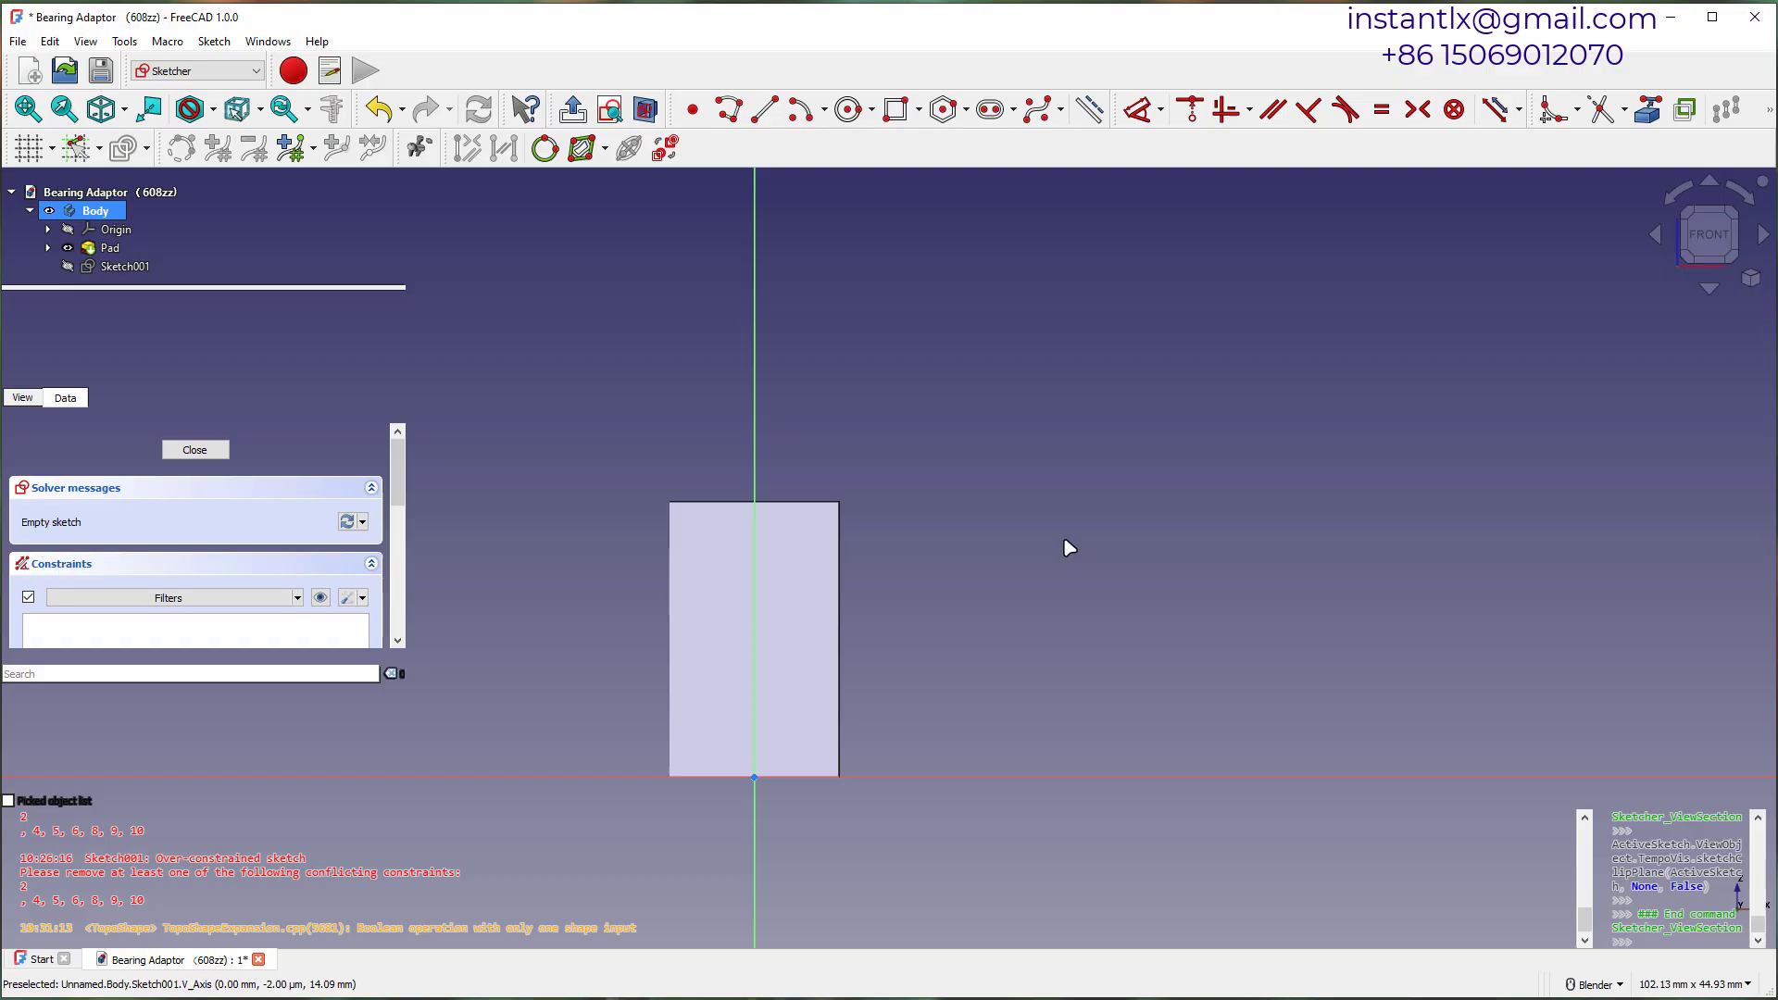
pyautogui.click(1648, 109)
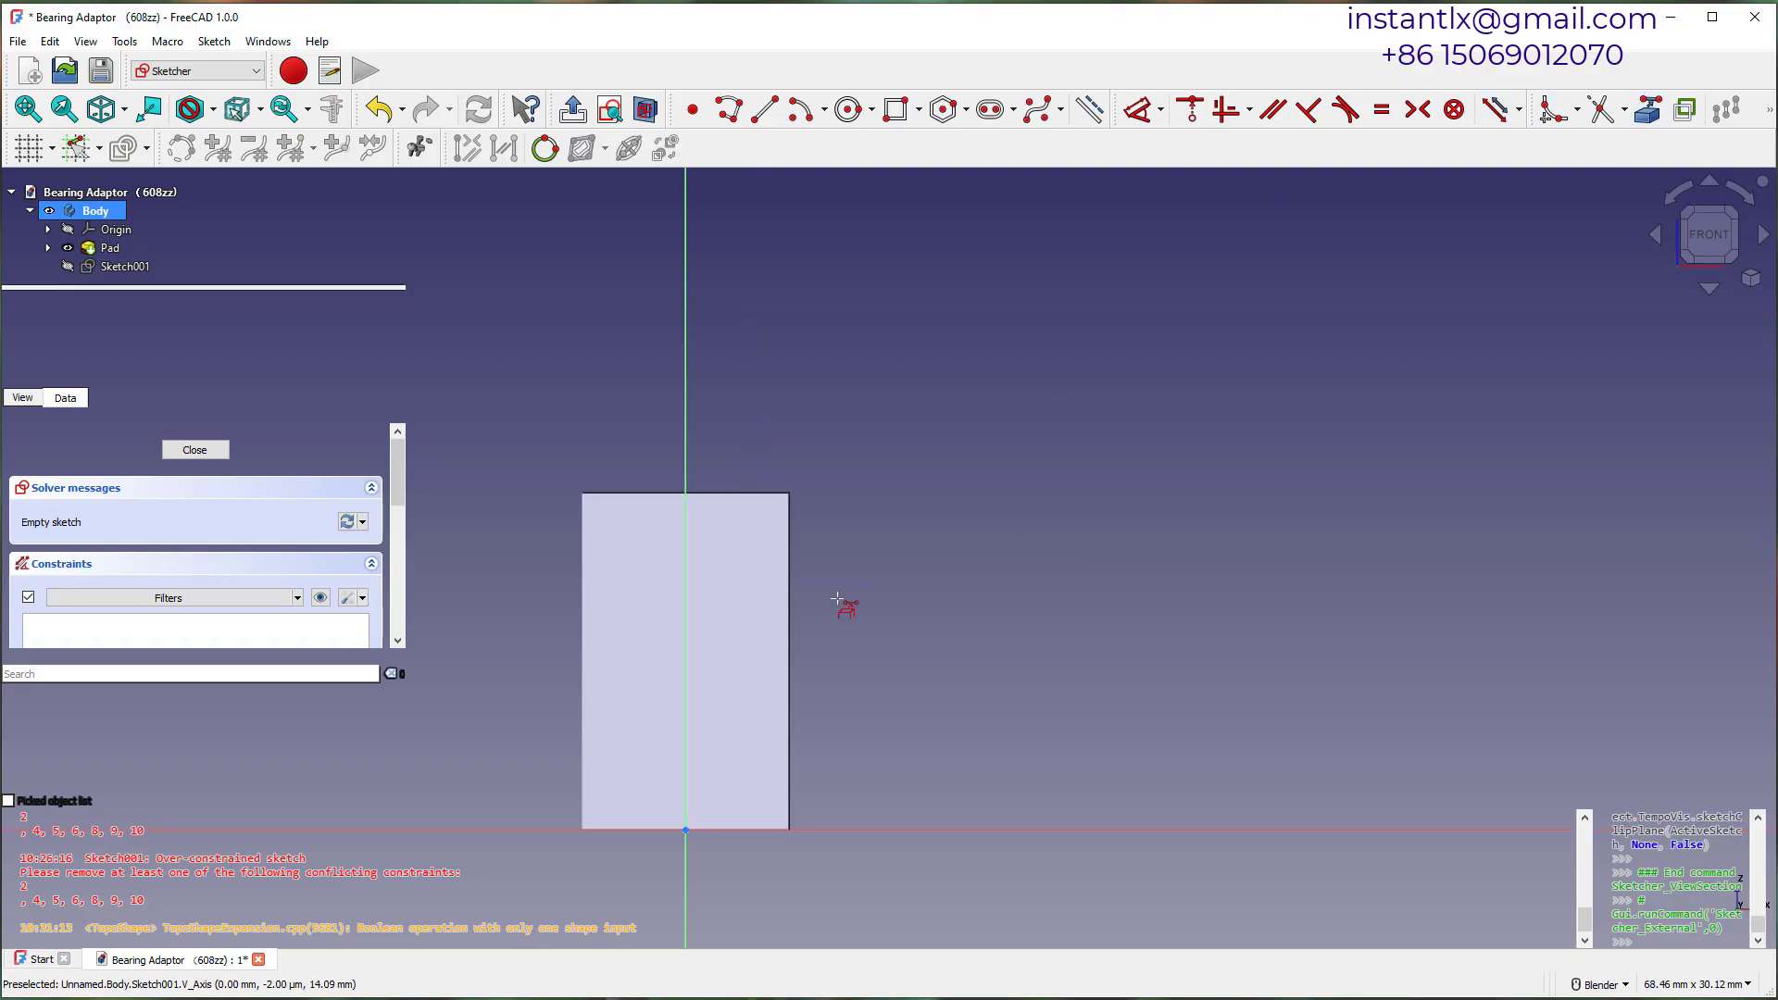
pyautogui.click(789, 535)
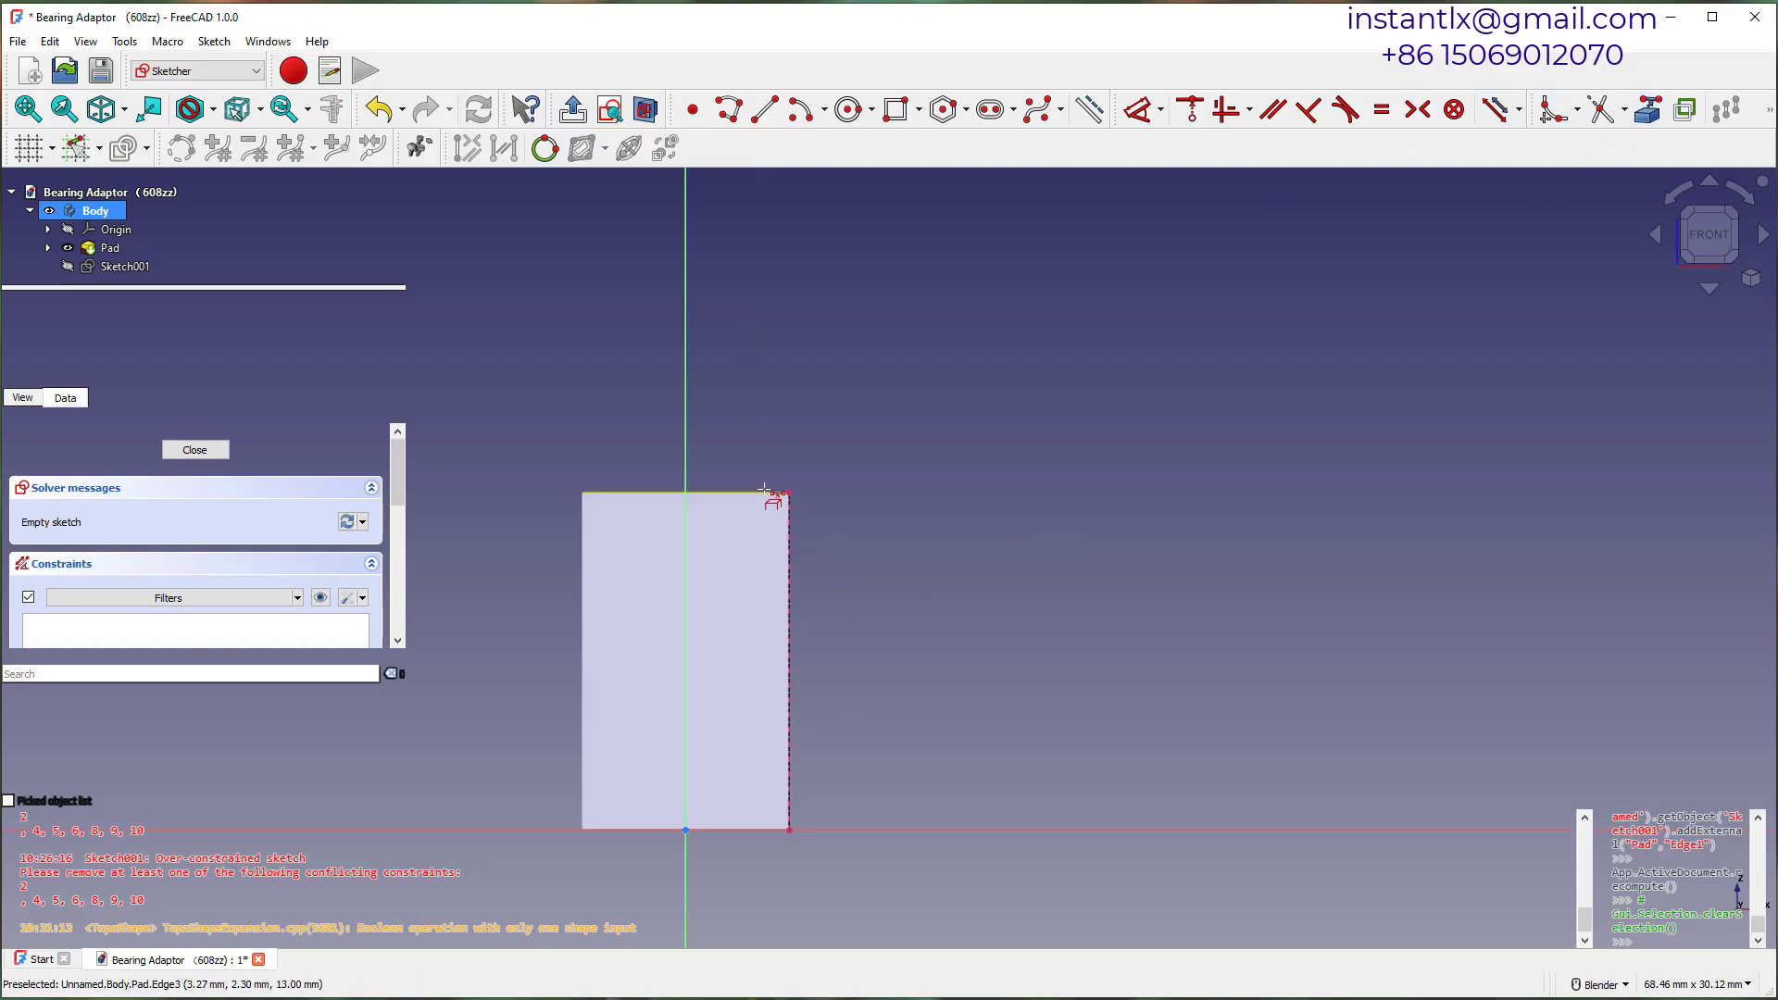
pyautogui.click(765, 491)
# Draw a closed four-sided polyline profile outward from the cylinder's top-right corner, with two slanted edges, a vertical outer edge and a side along the cylinder.
pyautogui.scroll(2, 949, 496)
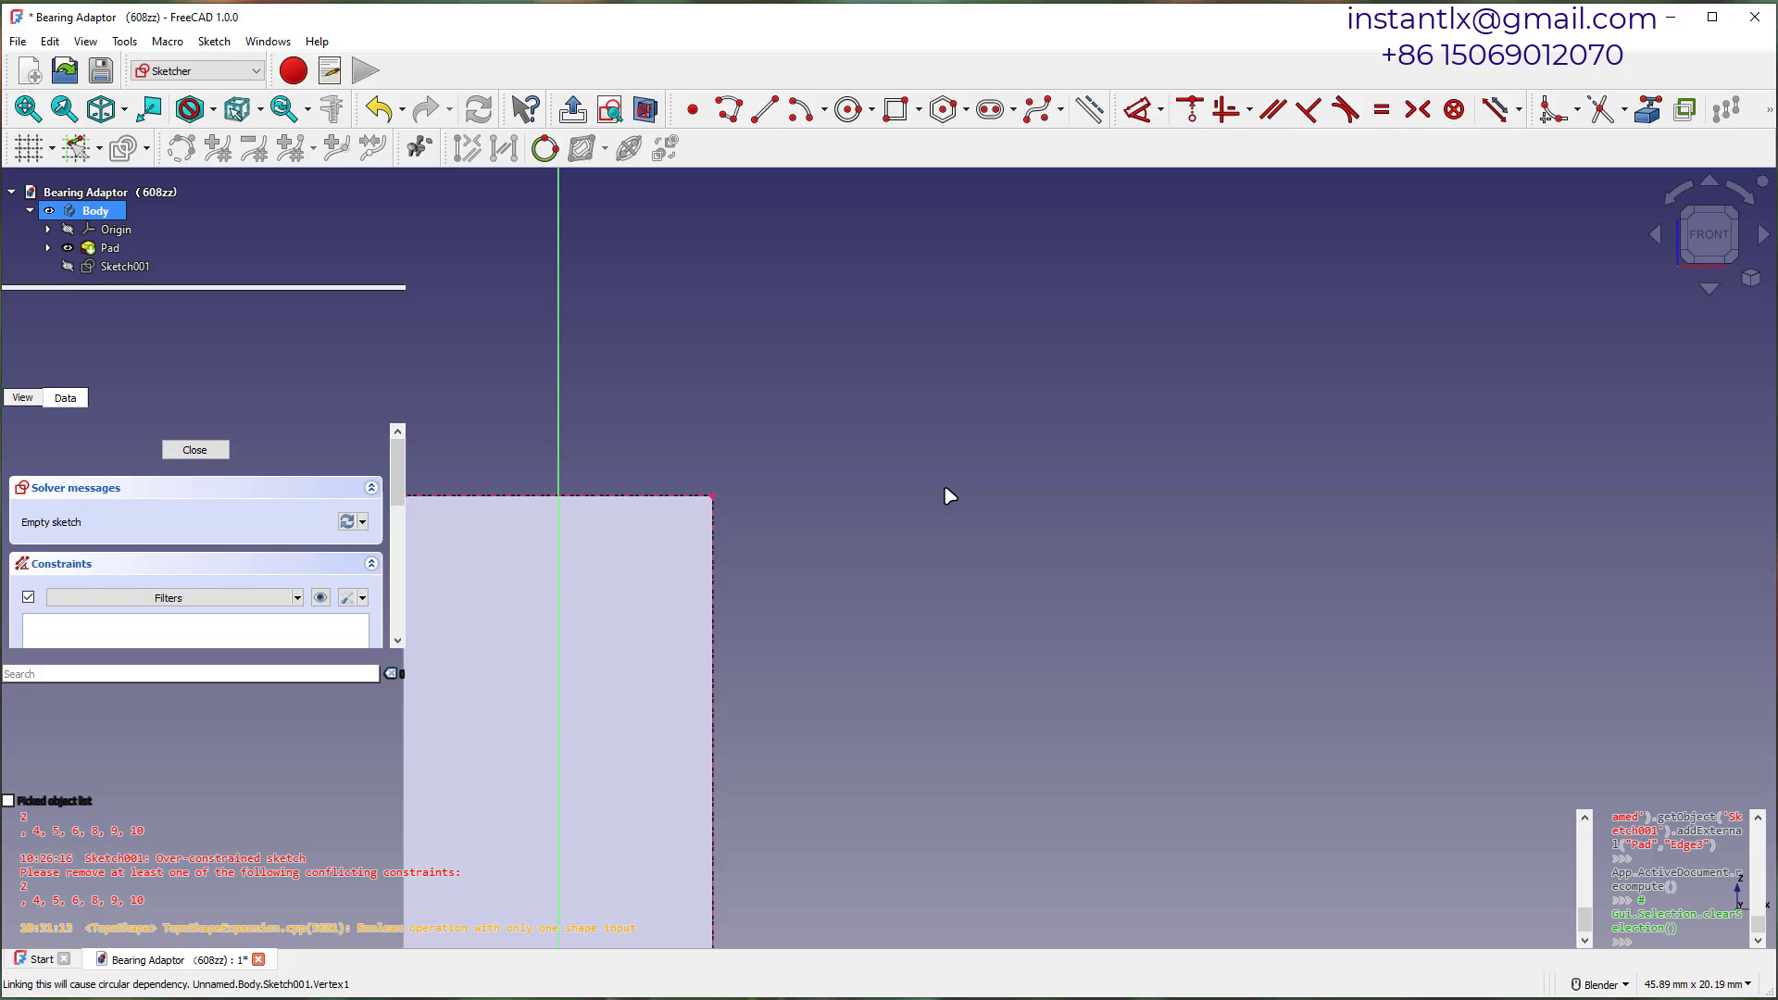
pyautogui.click(732, 111)
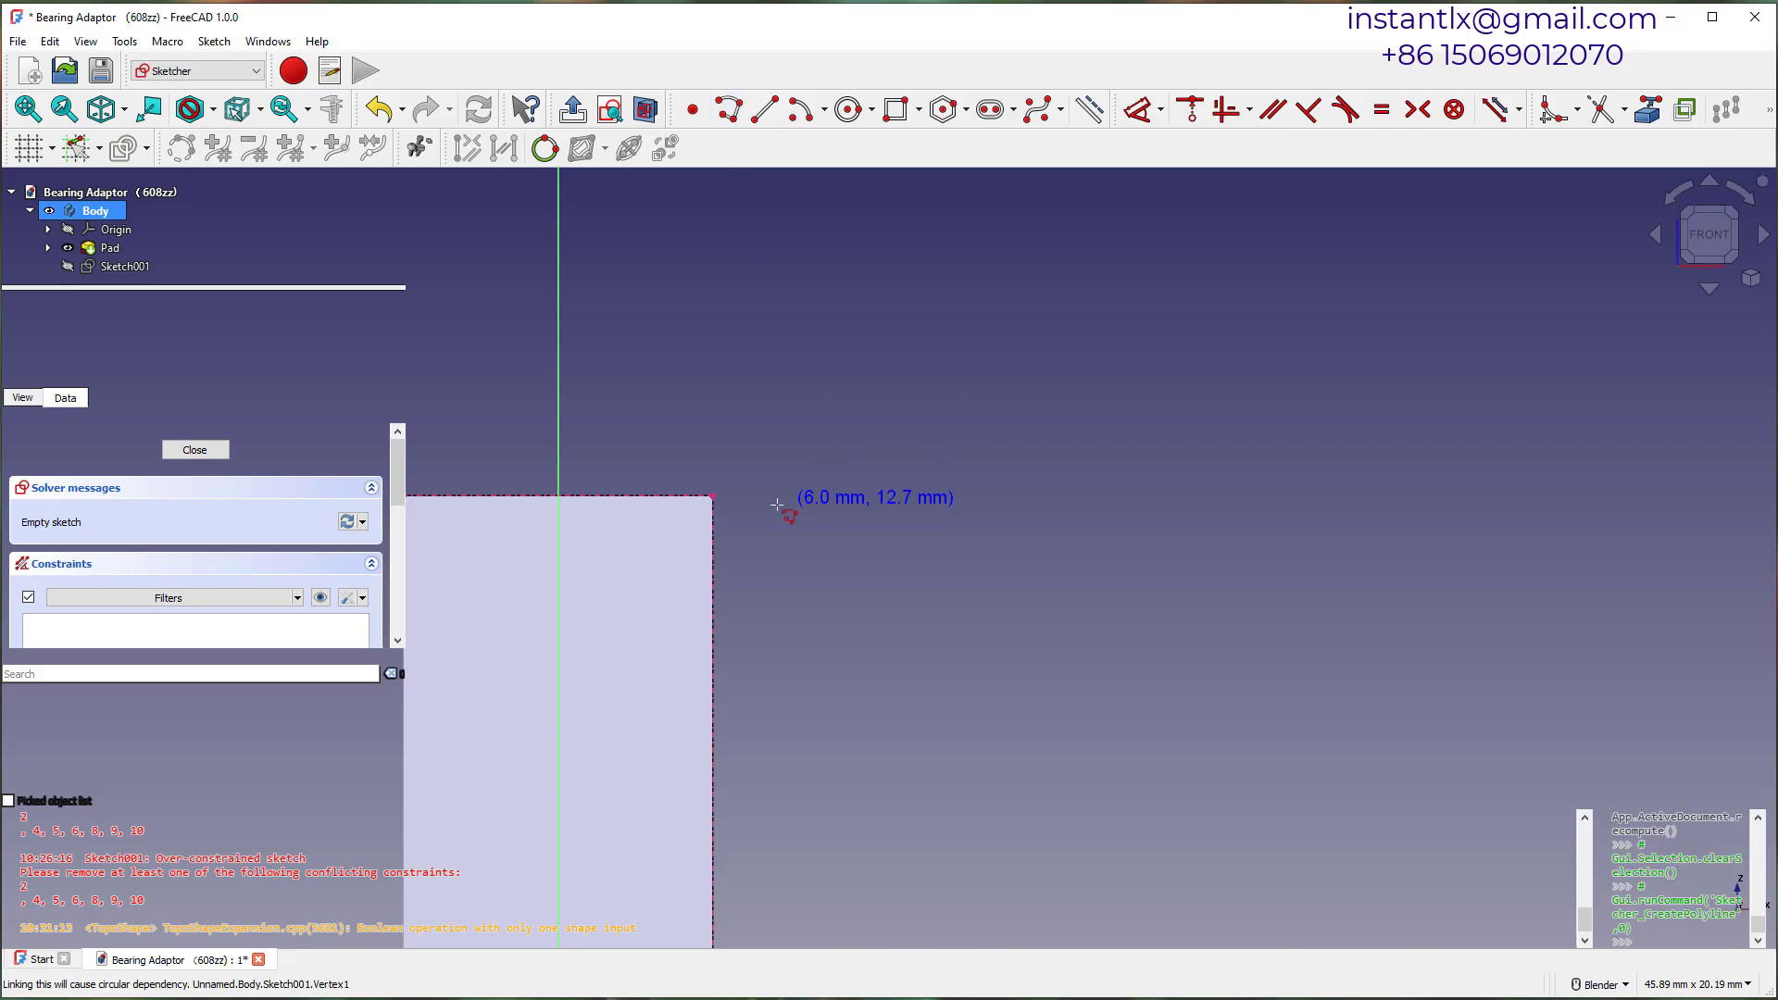
pyautogui.click(712, 497)
pyautogui.click(764, 528)
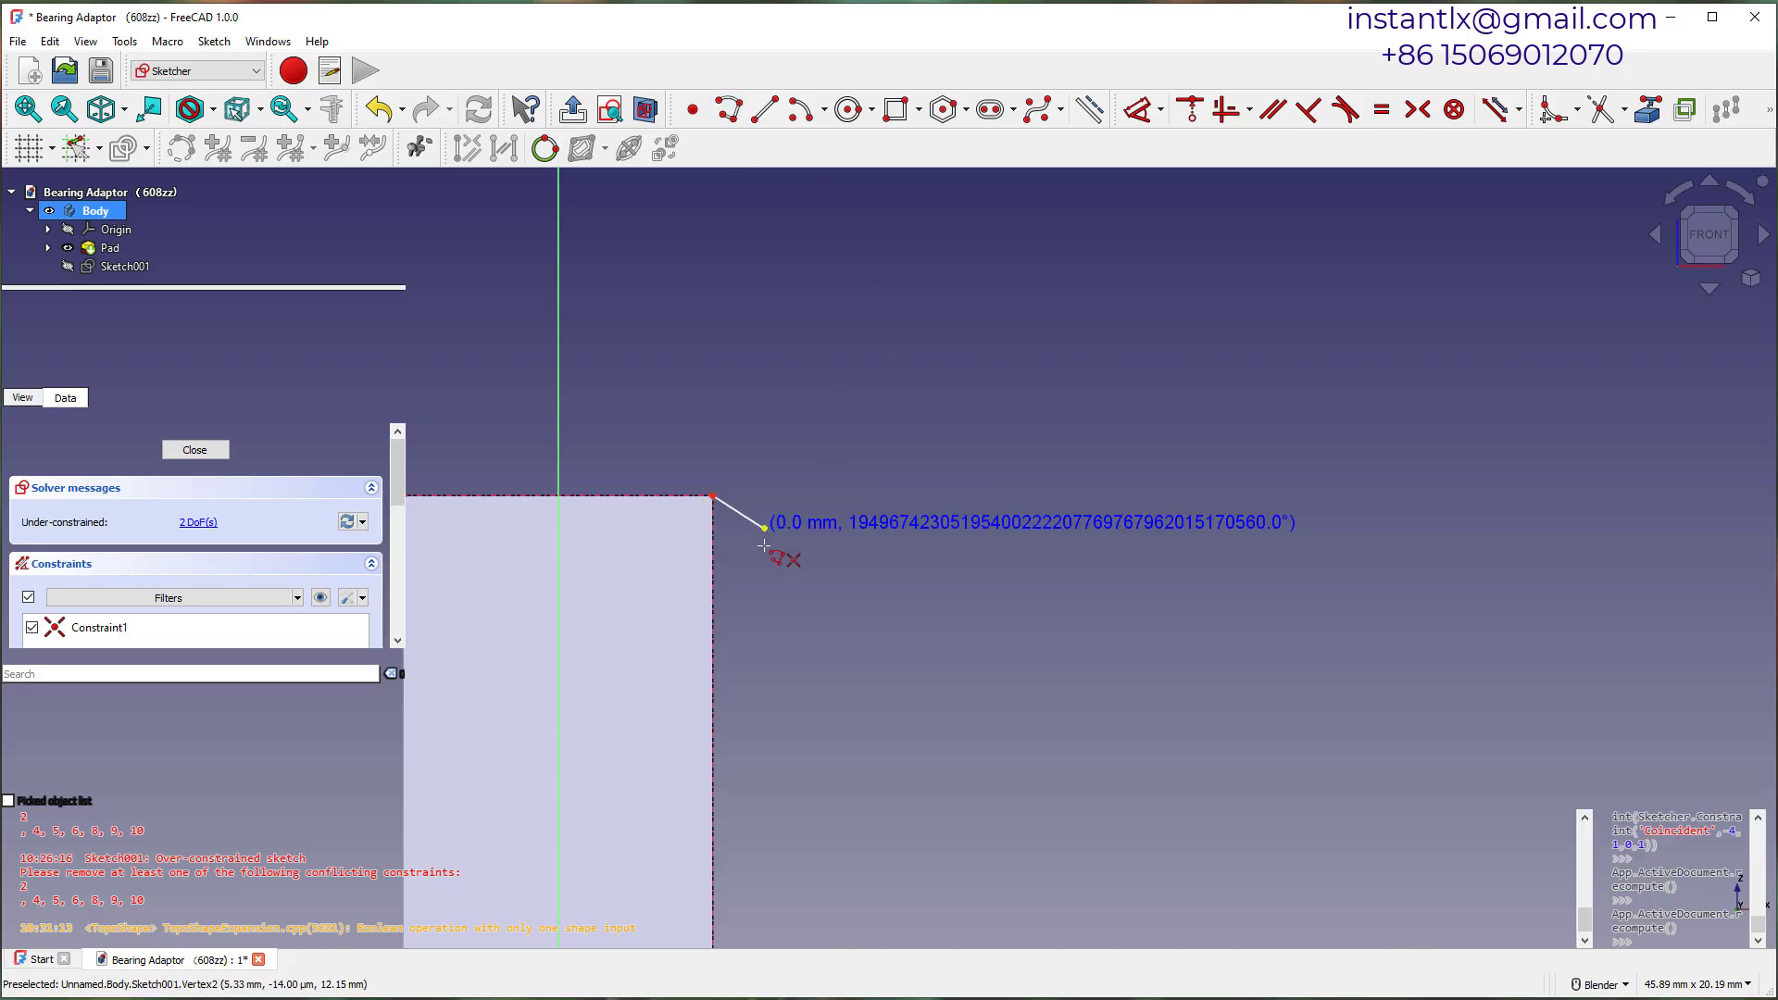
pyautogui.click(764, 596)
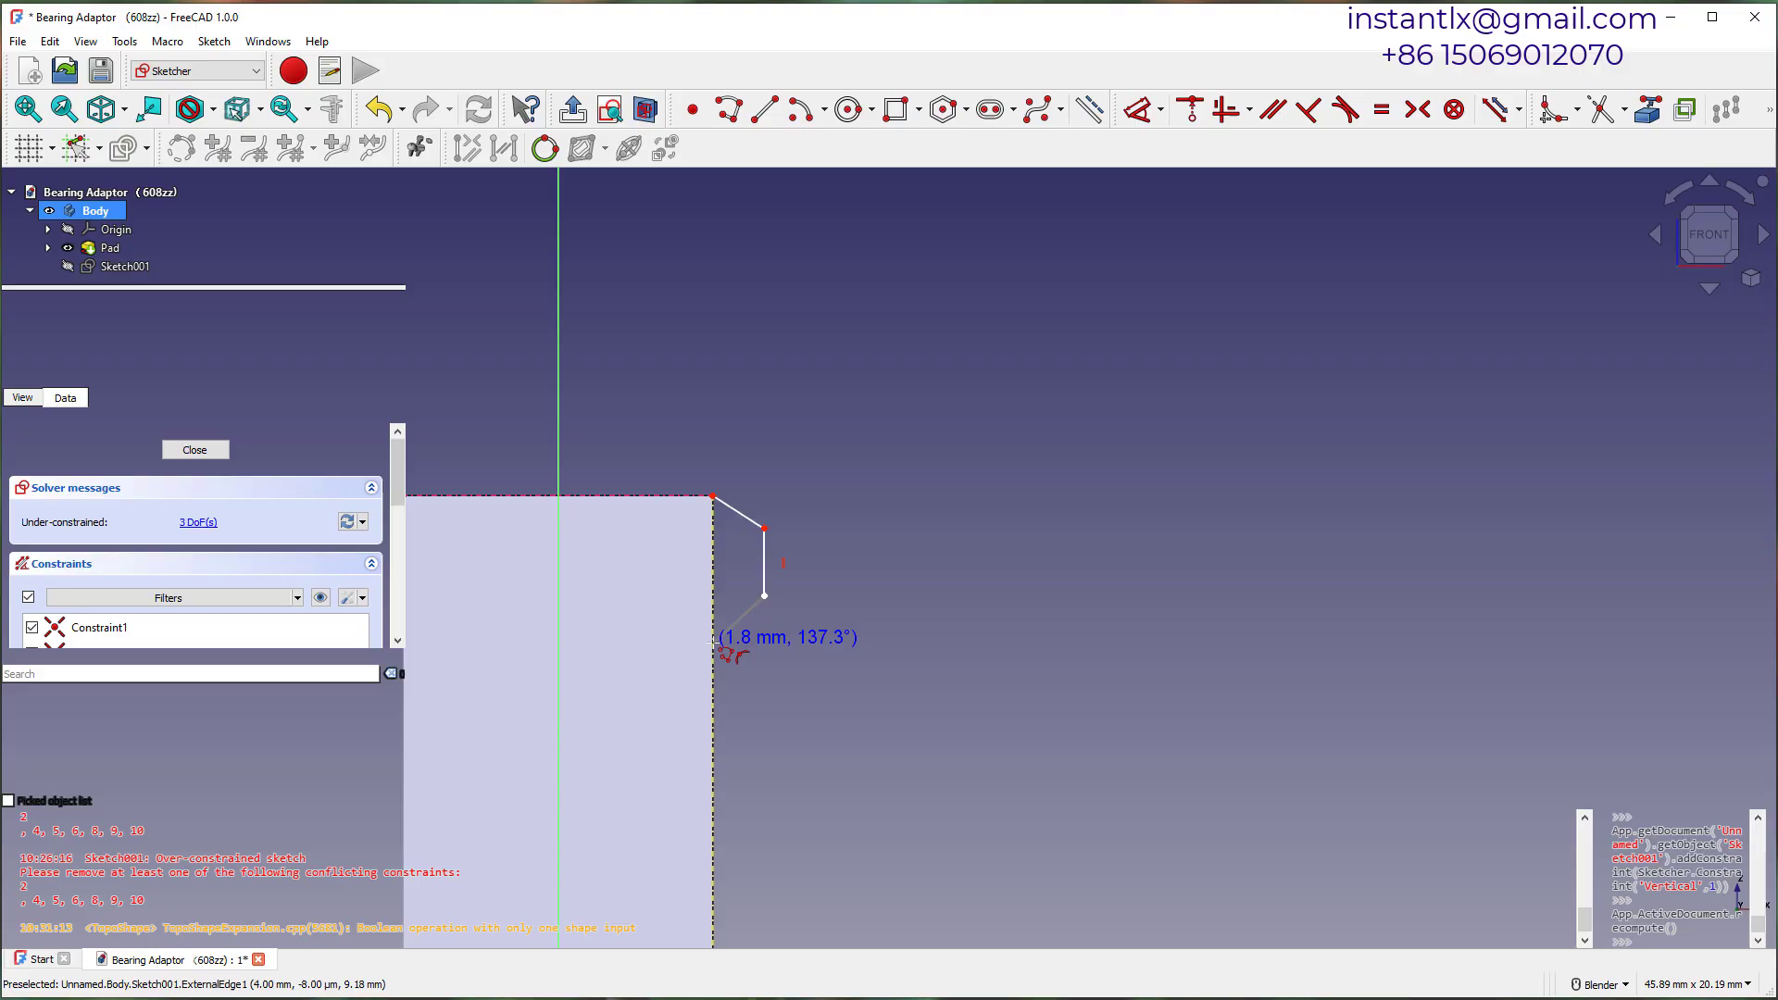
pyautogui.click(713, 642)
pyautogui.click(712, 497)
# Constrain the upper profile's slanted edges to 45° from the cylinder side, its width to 1 mm and its height to 3 mm.
pyautogui.click(733, 561)
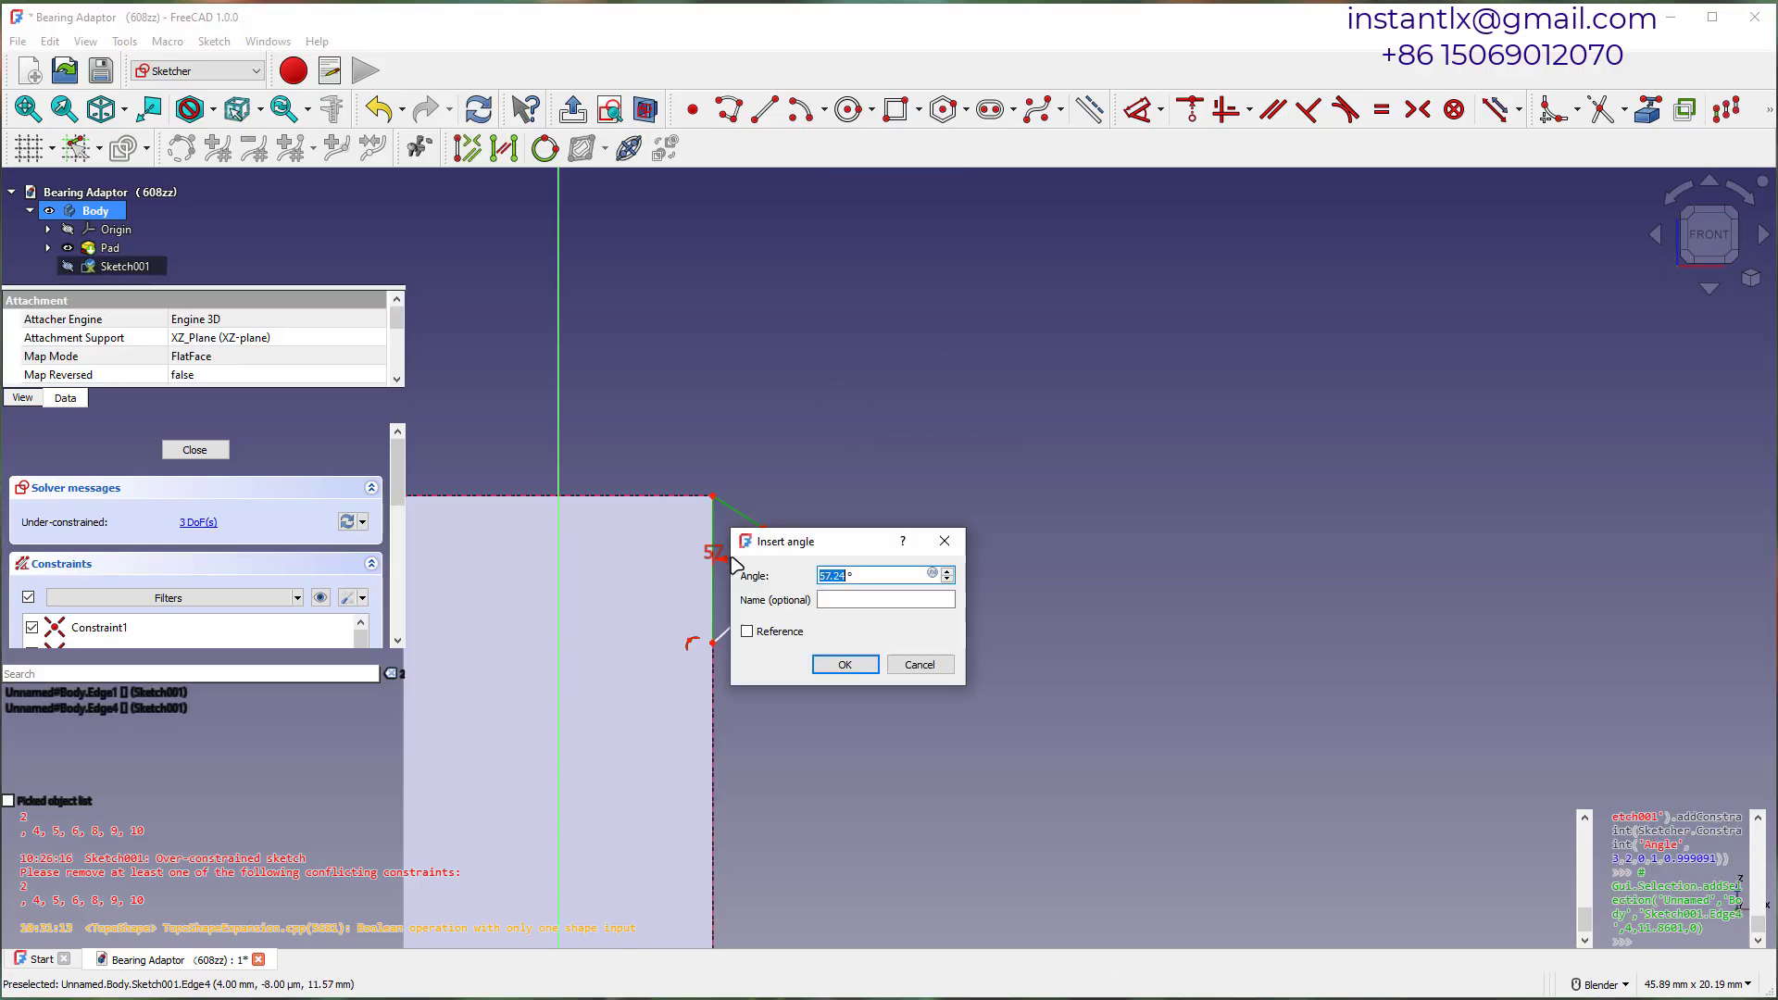
pyautogui.write('45')
pyautogui.press('Return')
pyautogui.click(664, 490)
pyautogui.write('45')
pyautogui.click(1005, 345)
pyautogui.write('3')
pyautogui.press('Return')
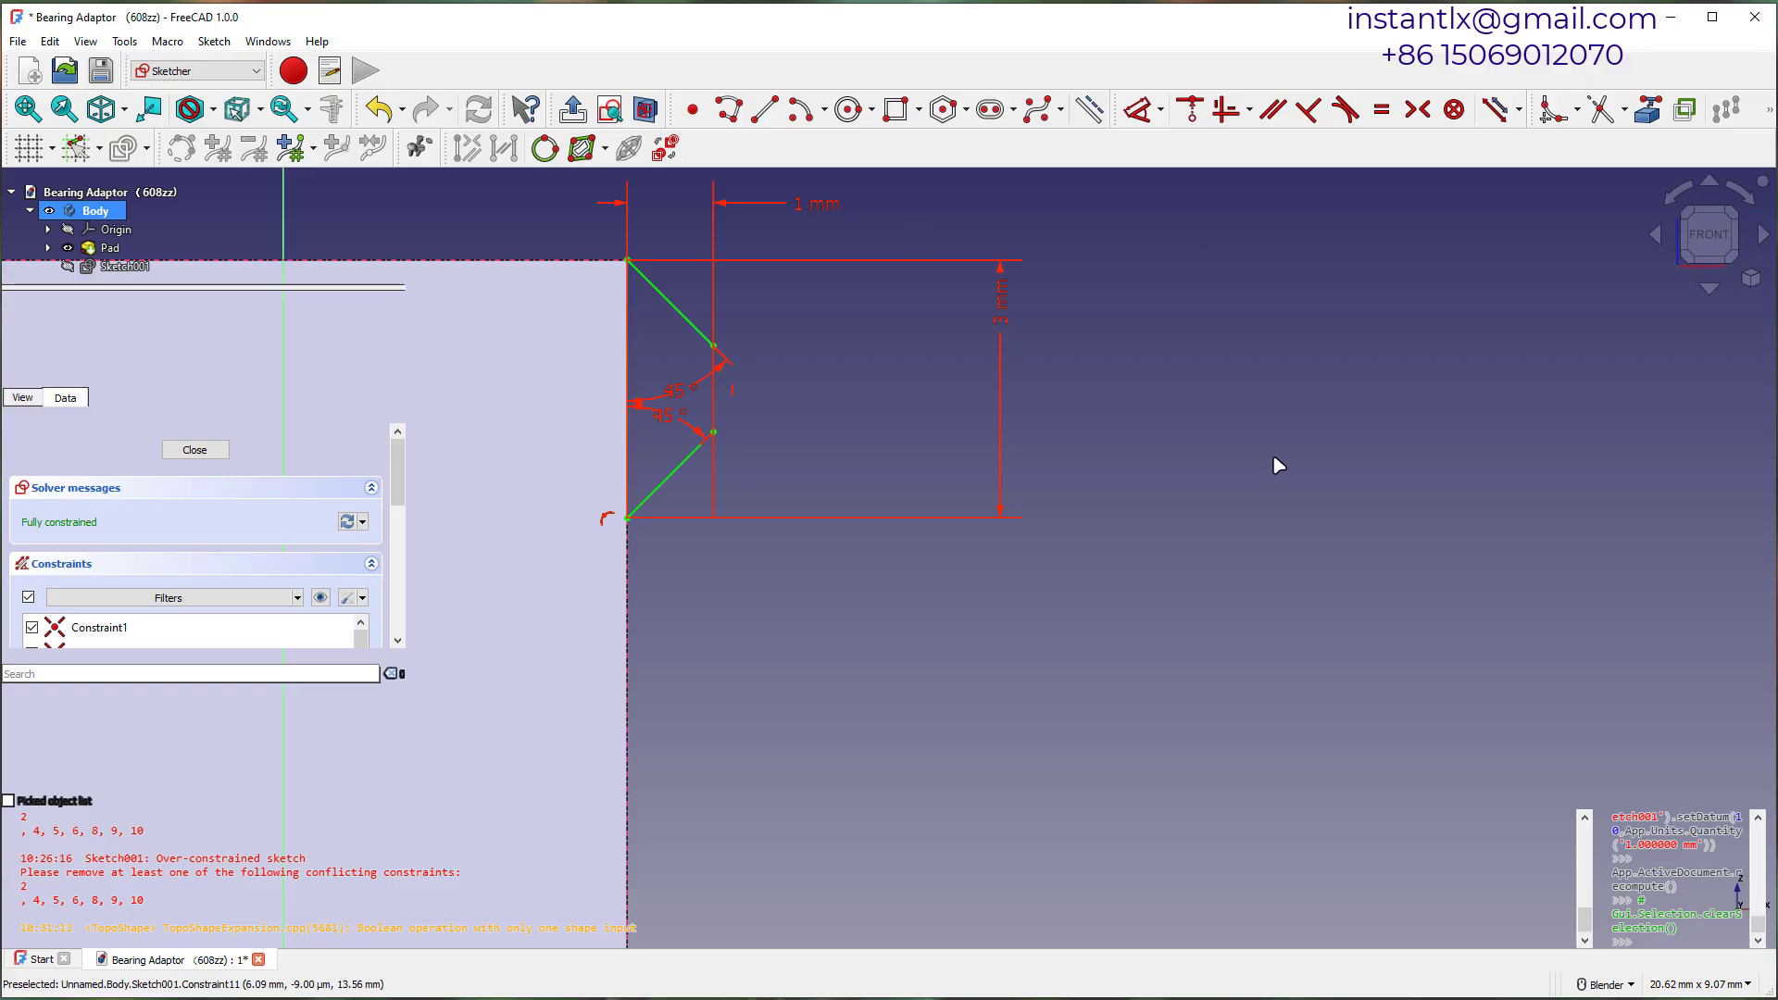
# Draw a closed stepped polyline against the cylinder's lower right side, with a small inner ledge and a slanted bottom corner ending on the horizontal axis.
pyautogui.scroll(-3, 1276, 461)
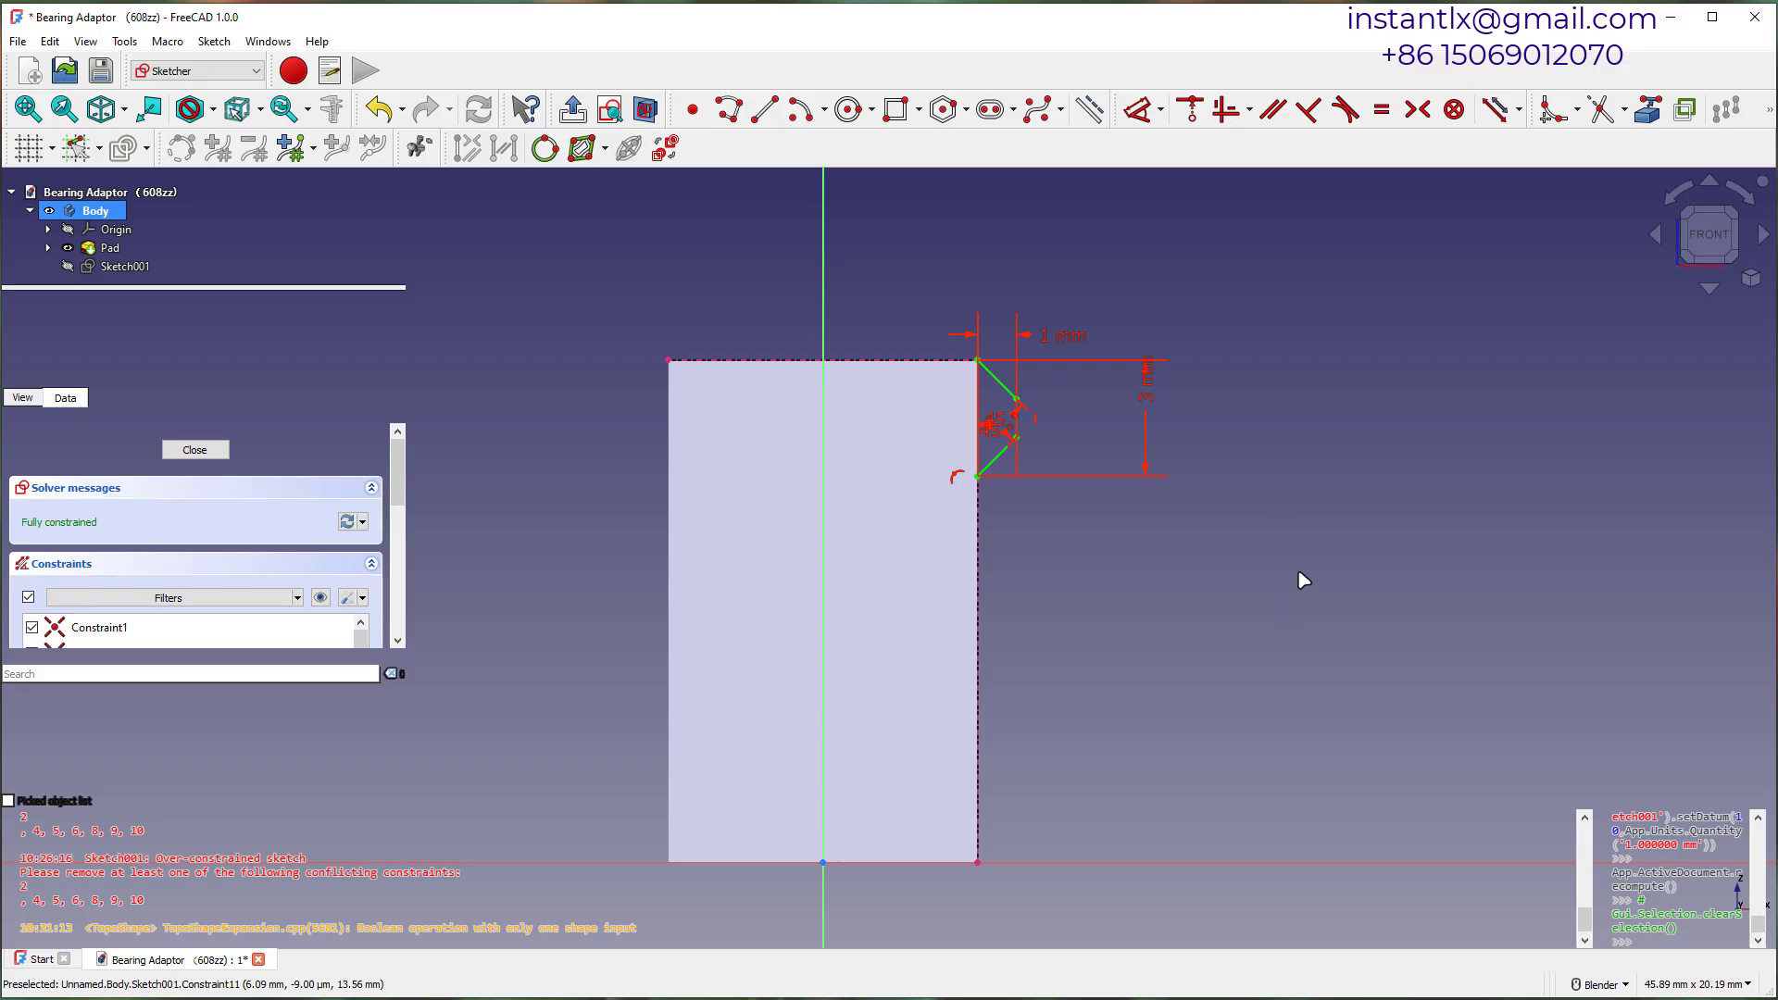
pyautogui.press('g')
pyautogui.press('m')
pyautogui.scroll(2, 1189, 813)
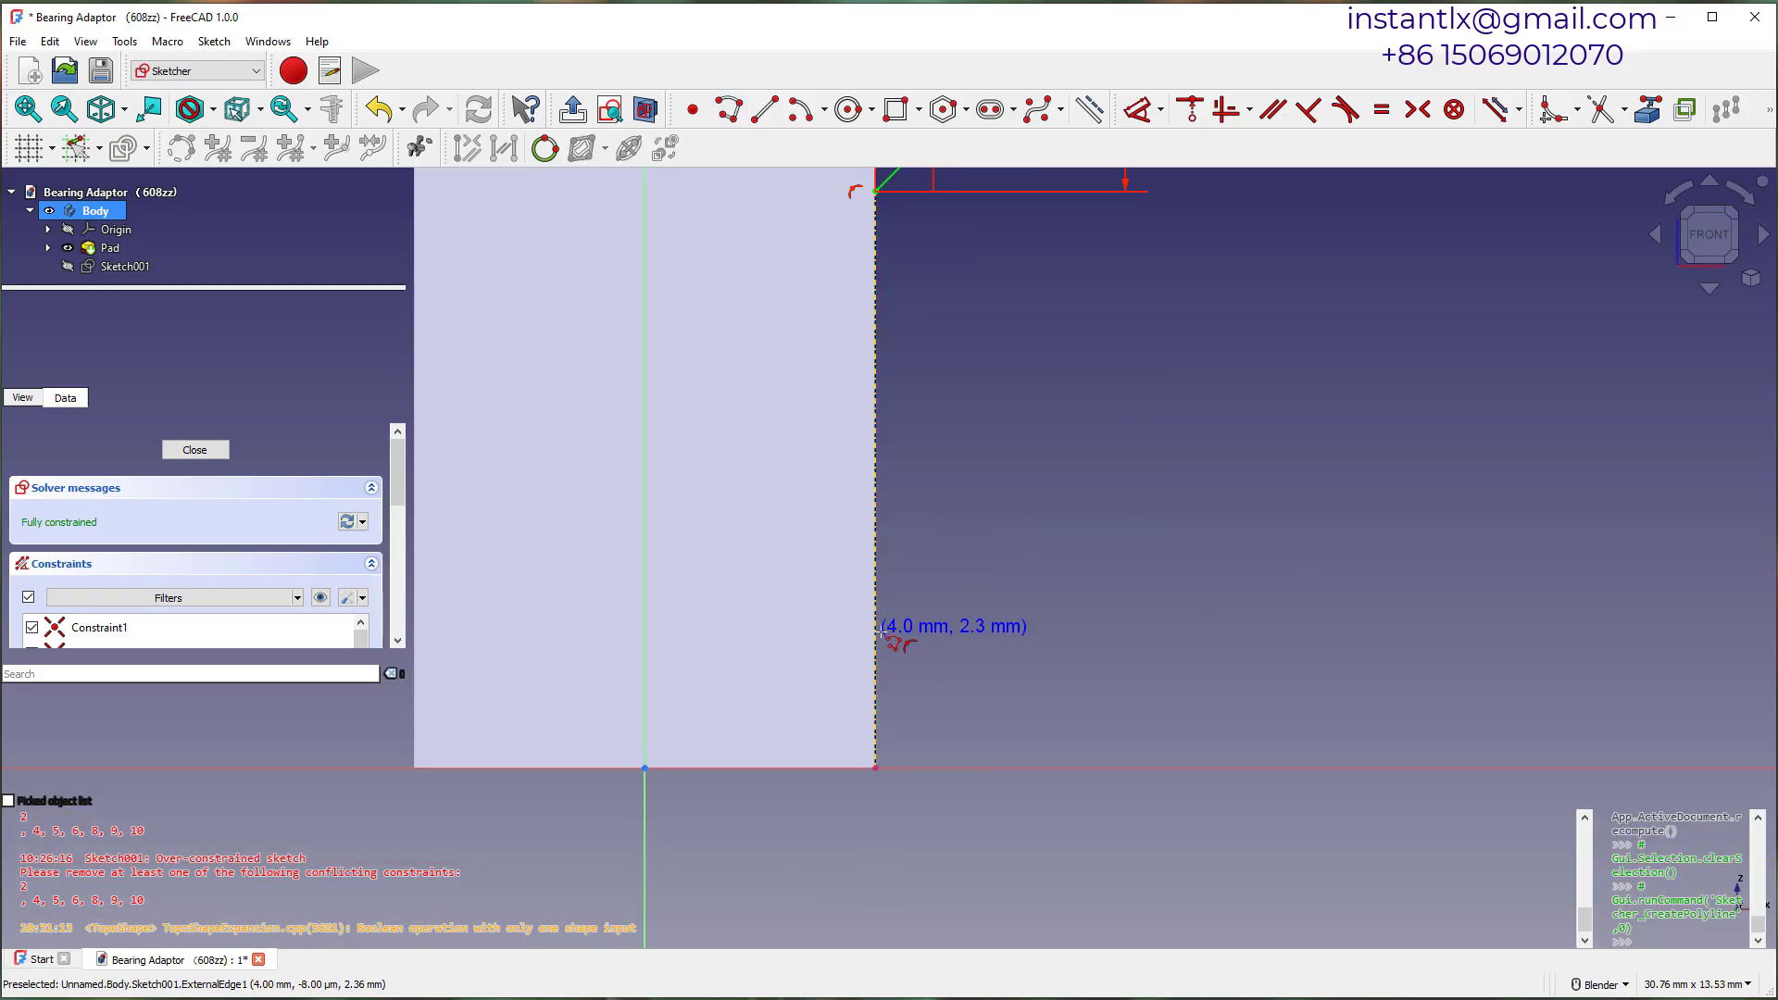
pyautogui.click(918, 630)
pyautogui.click(919, 452)
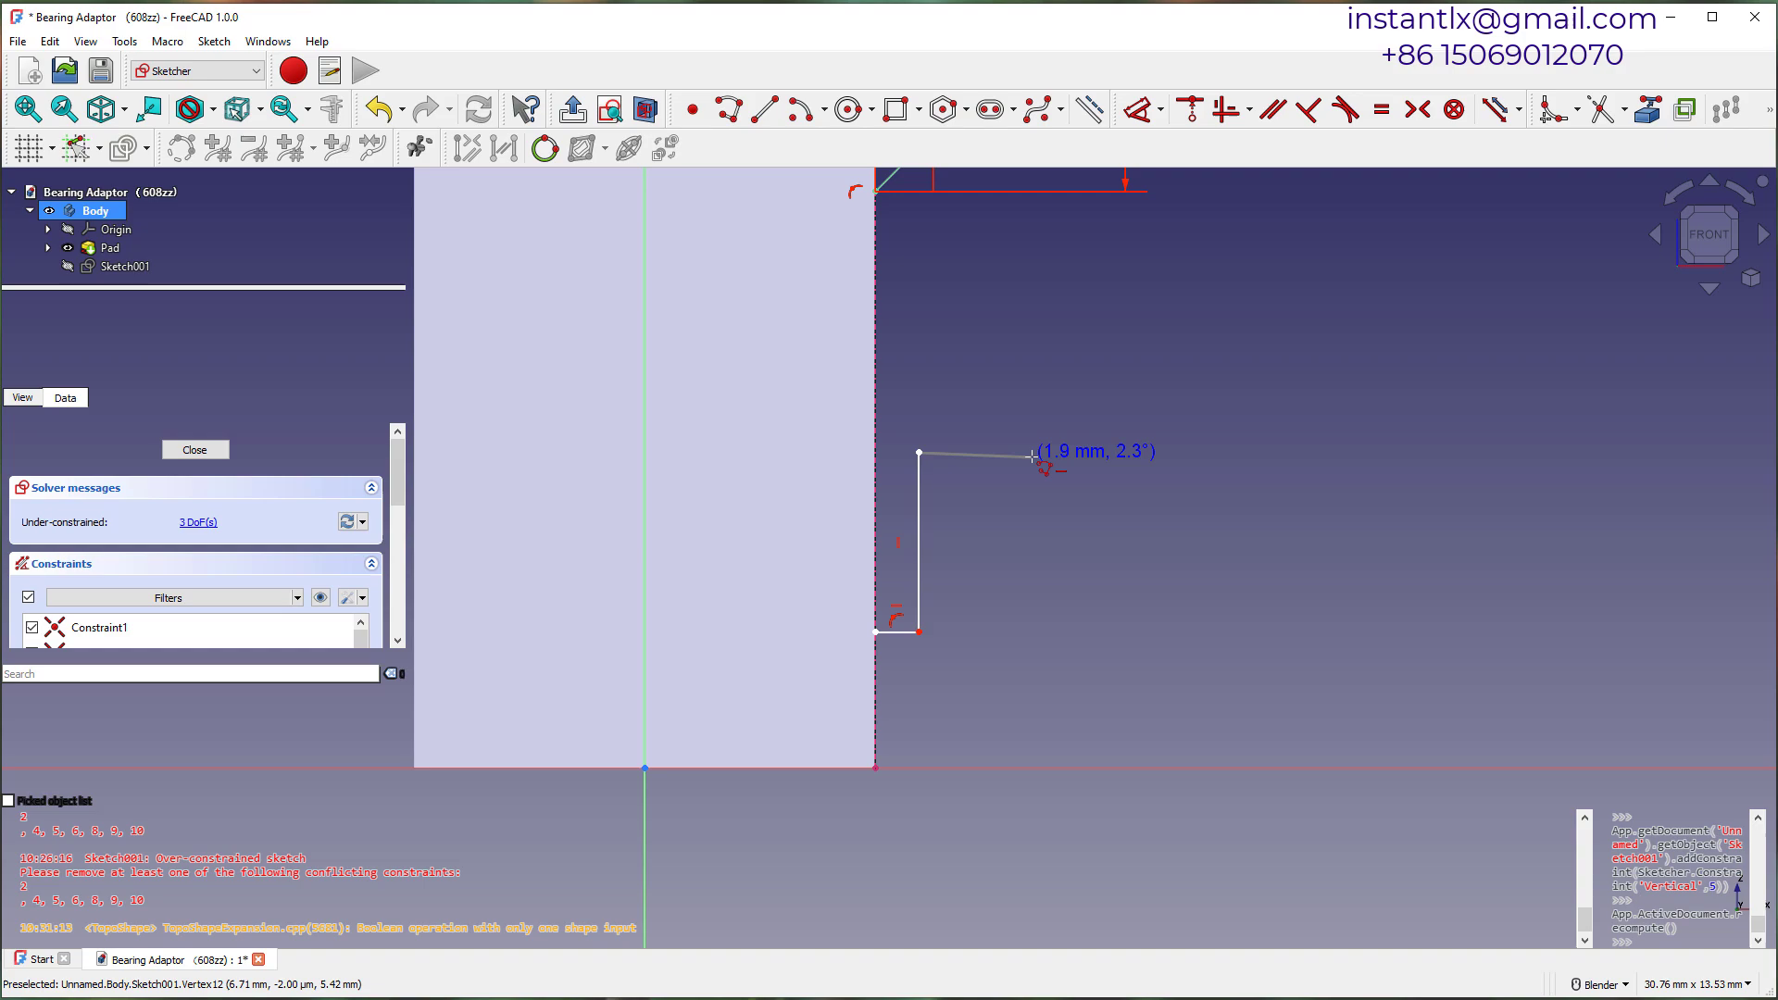
pyautogui.click(1001, 453)
pyautogui.click(1001, 710)
pyautogui.click(939, 767)
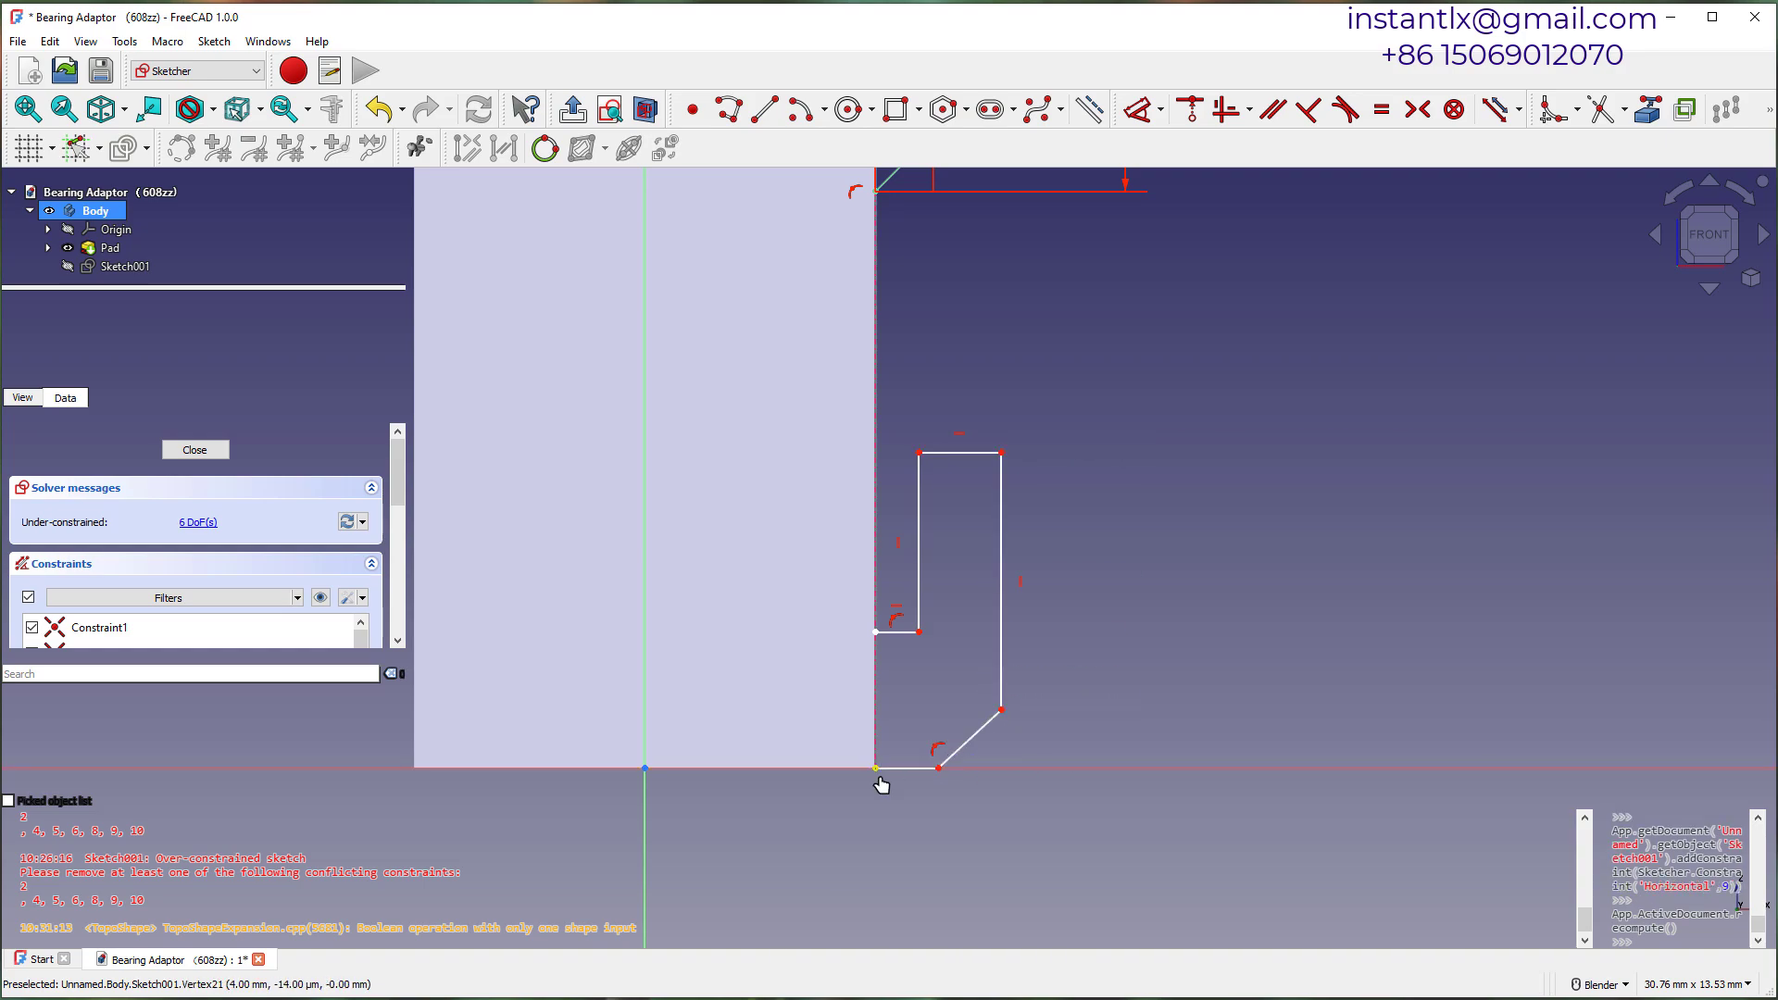
pyautogui.click(876, 767)
pyautogui.click(876, 632)
# Dimension the lower profile's small horizontal ledge to 0.2 mm.
pyautogui.click(1137, 109)
pyautogui.click(896, 632)
pyautogui.click(1144, 351)
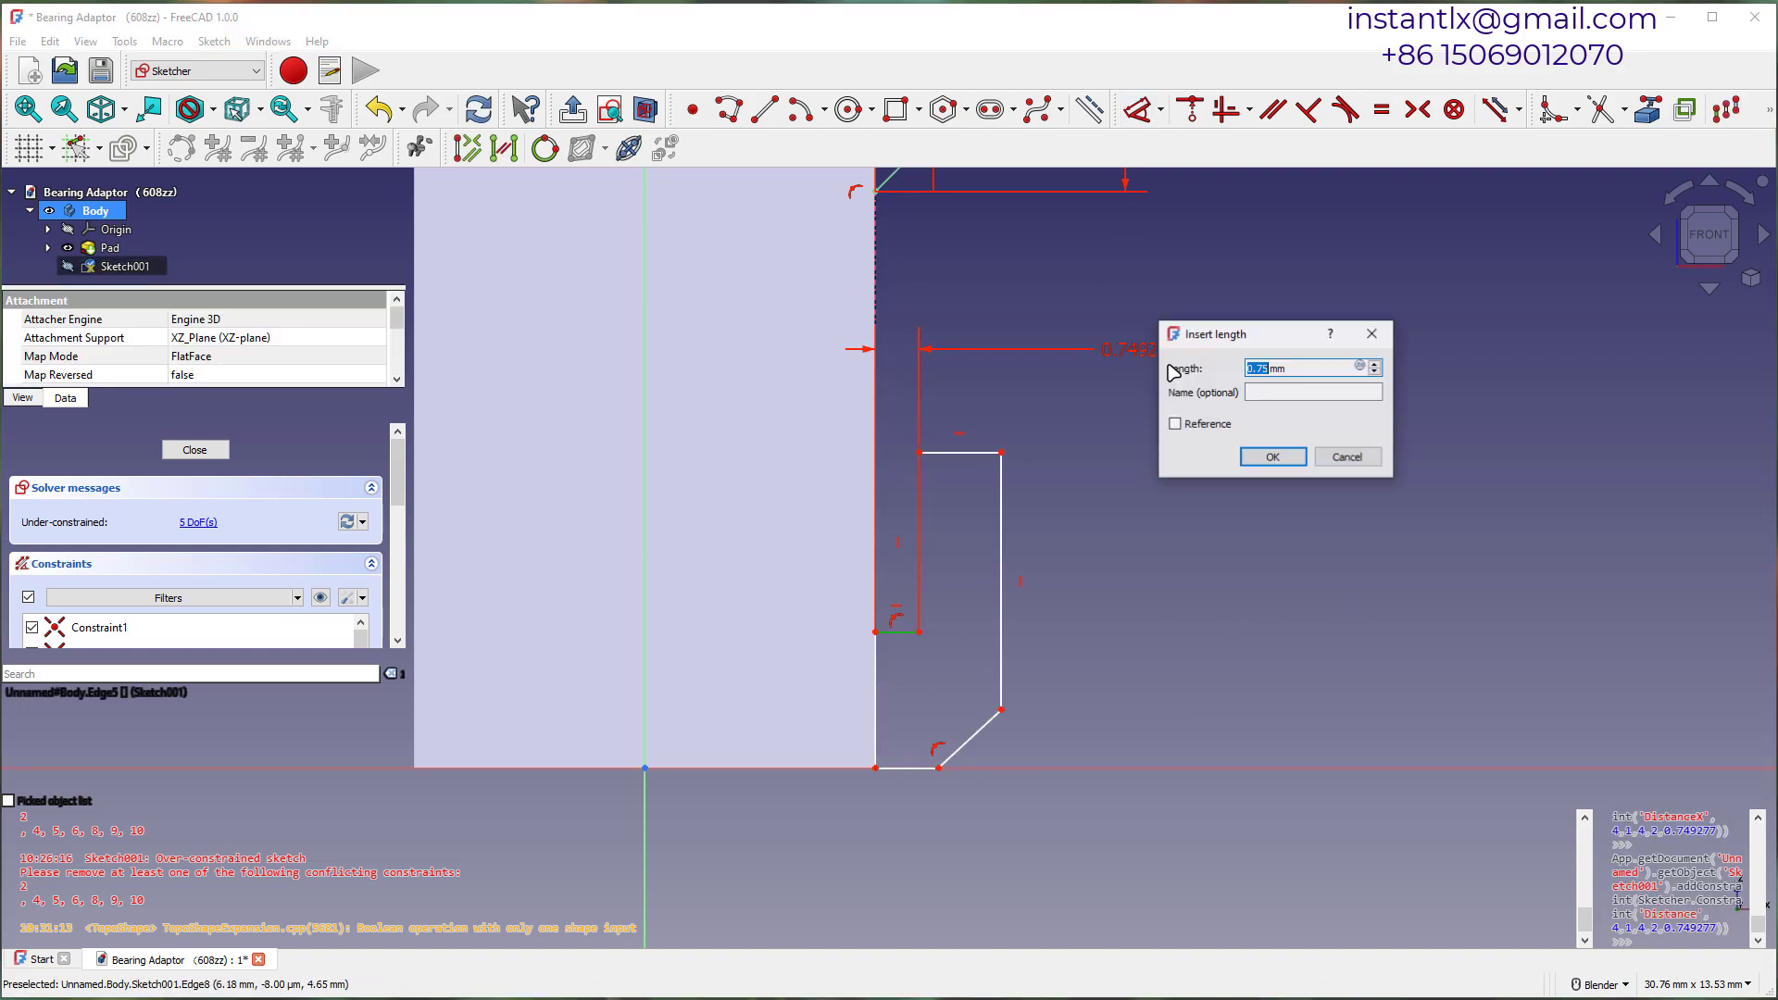
pyautogui.write('0.2')
pyautogui.press('Return')
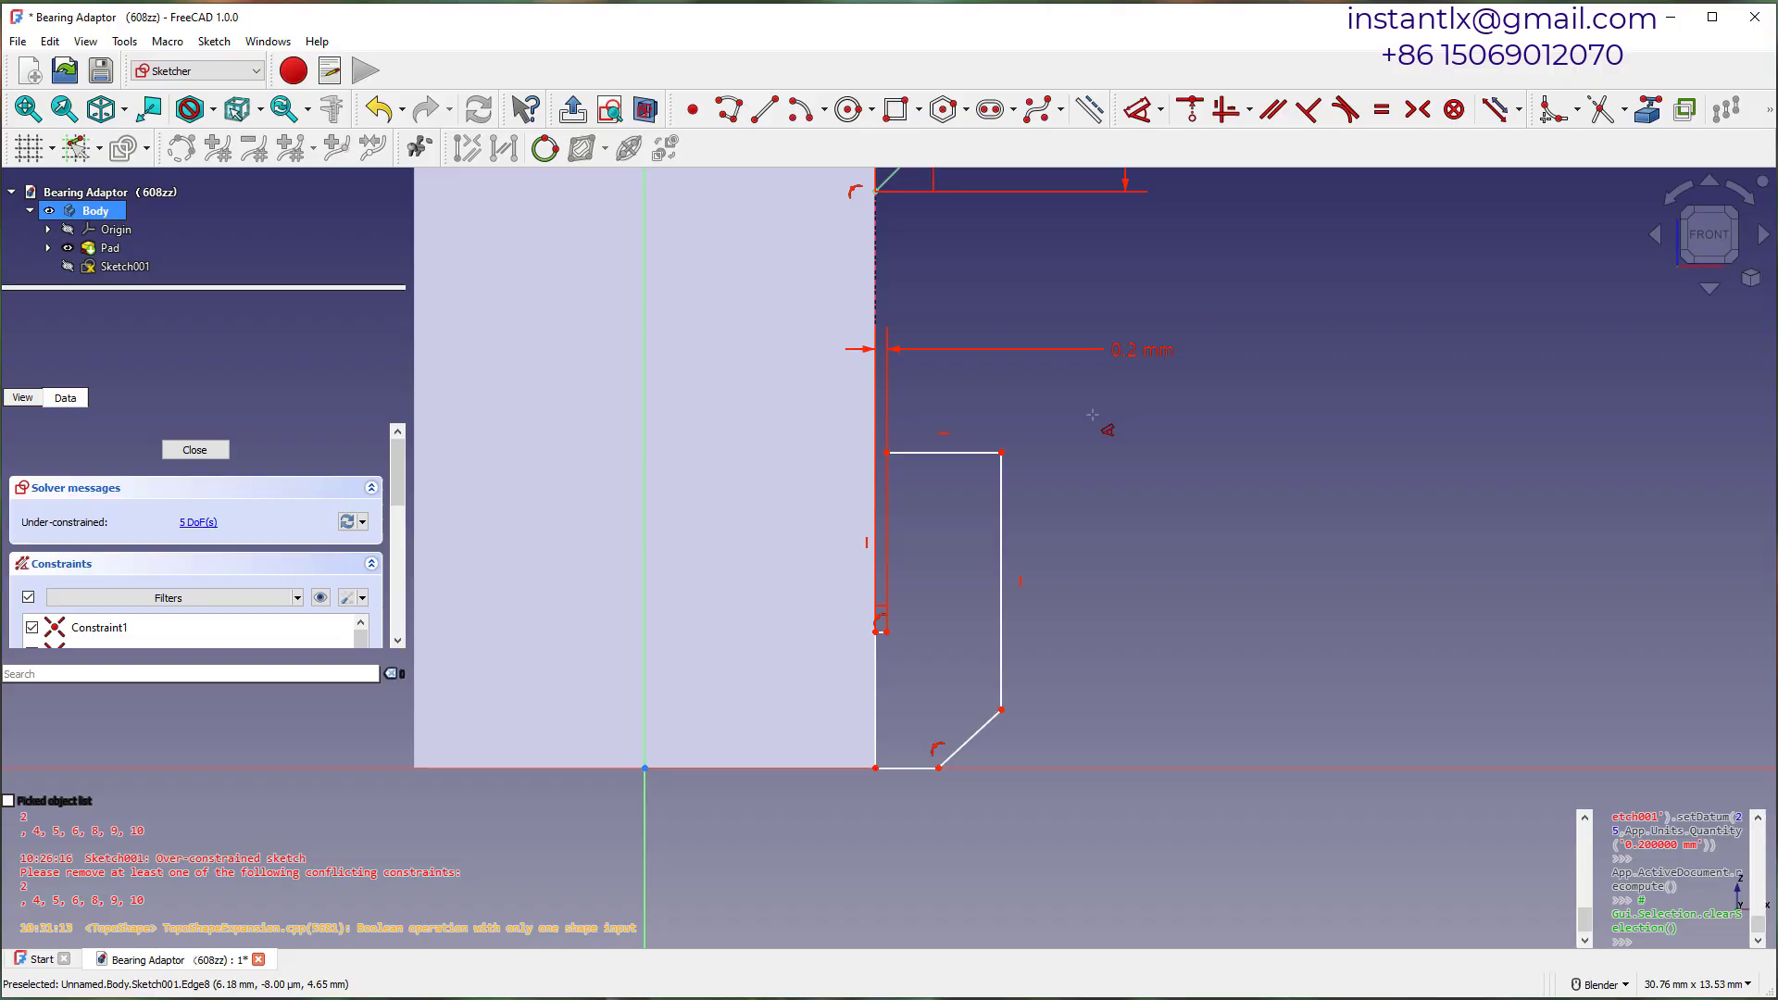
# Set the distance between the lower profile's outer vertical edge and the cylinder side to 1 mm.
pyautogui.click(1001, 546)
pyautogui.click(875, 388)
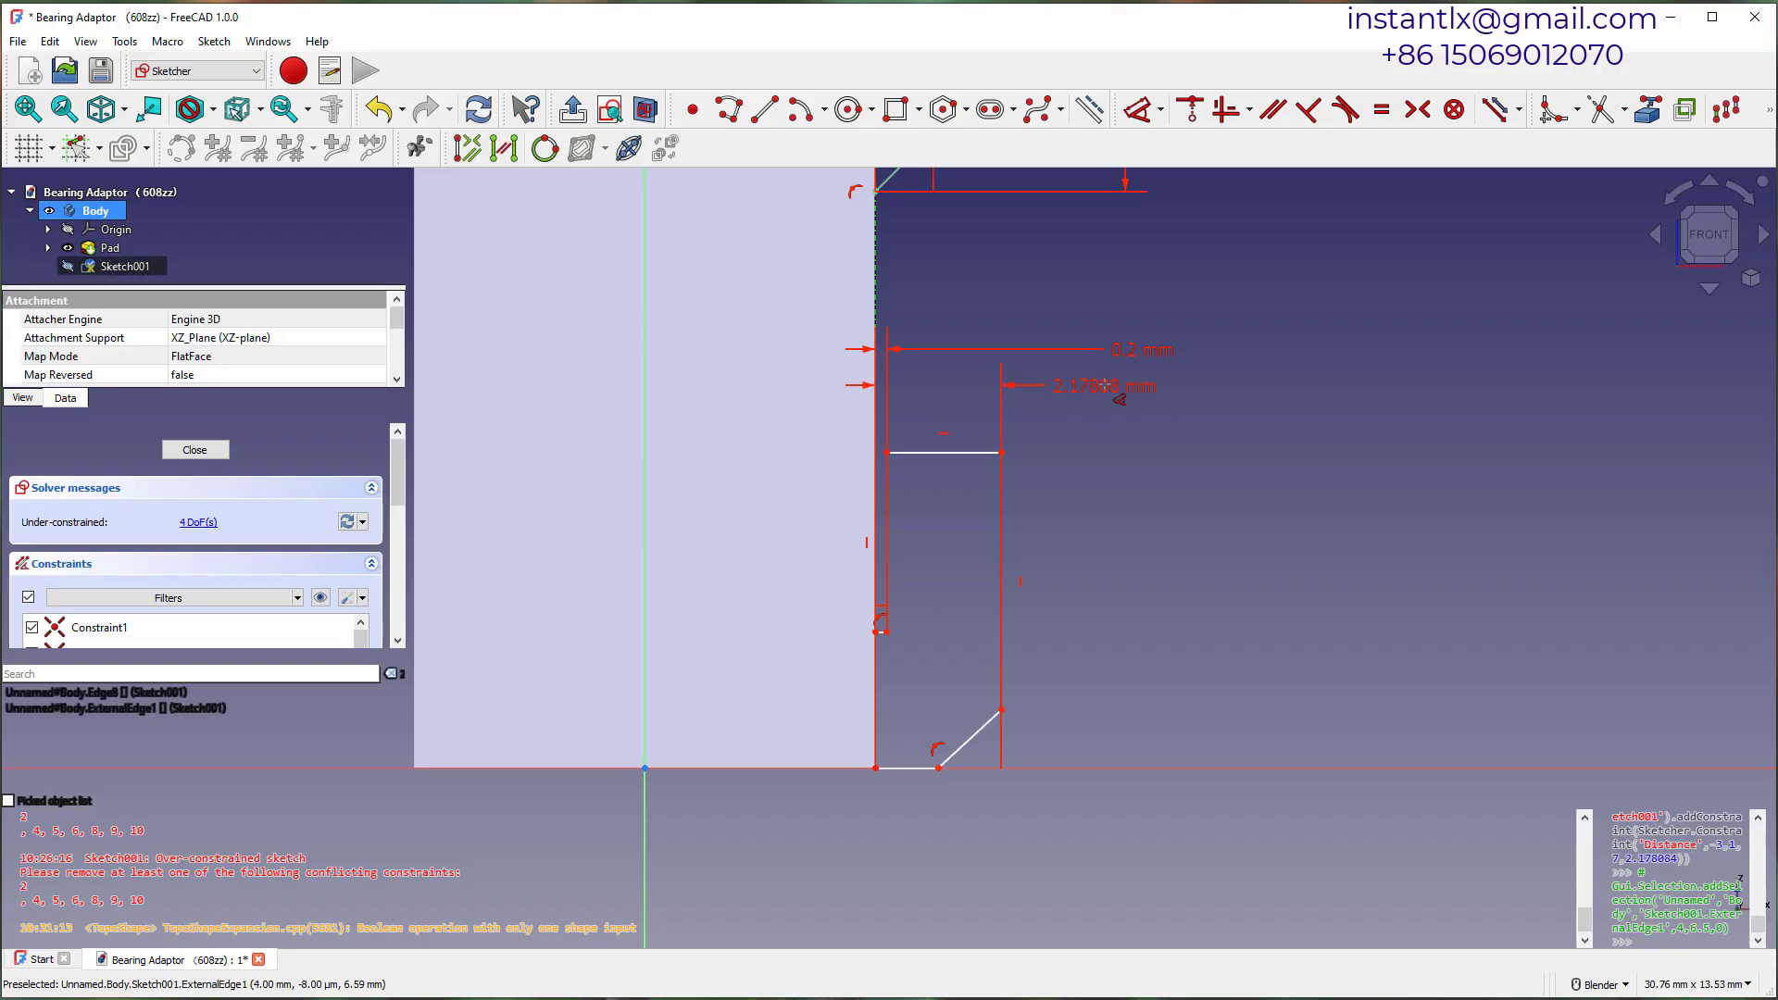
pyautogui.doubleClick(1116, 396)
pyautogui.write('1')
pyautogui.press('Return')
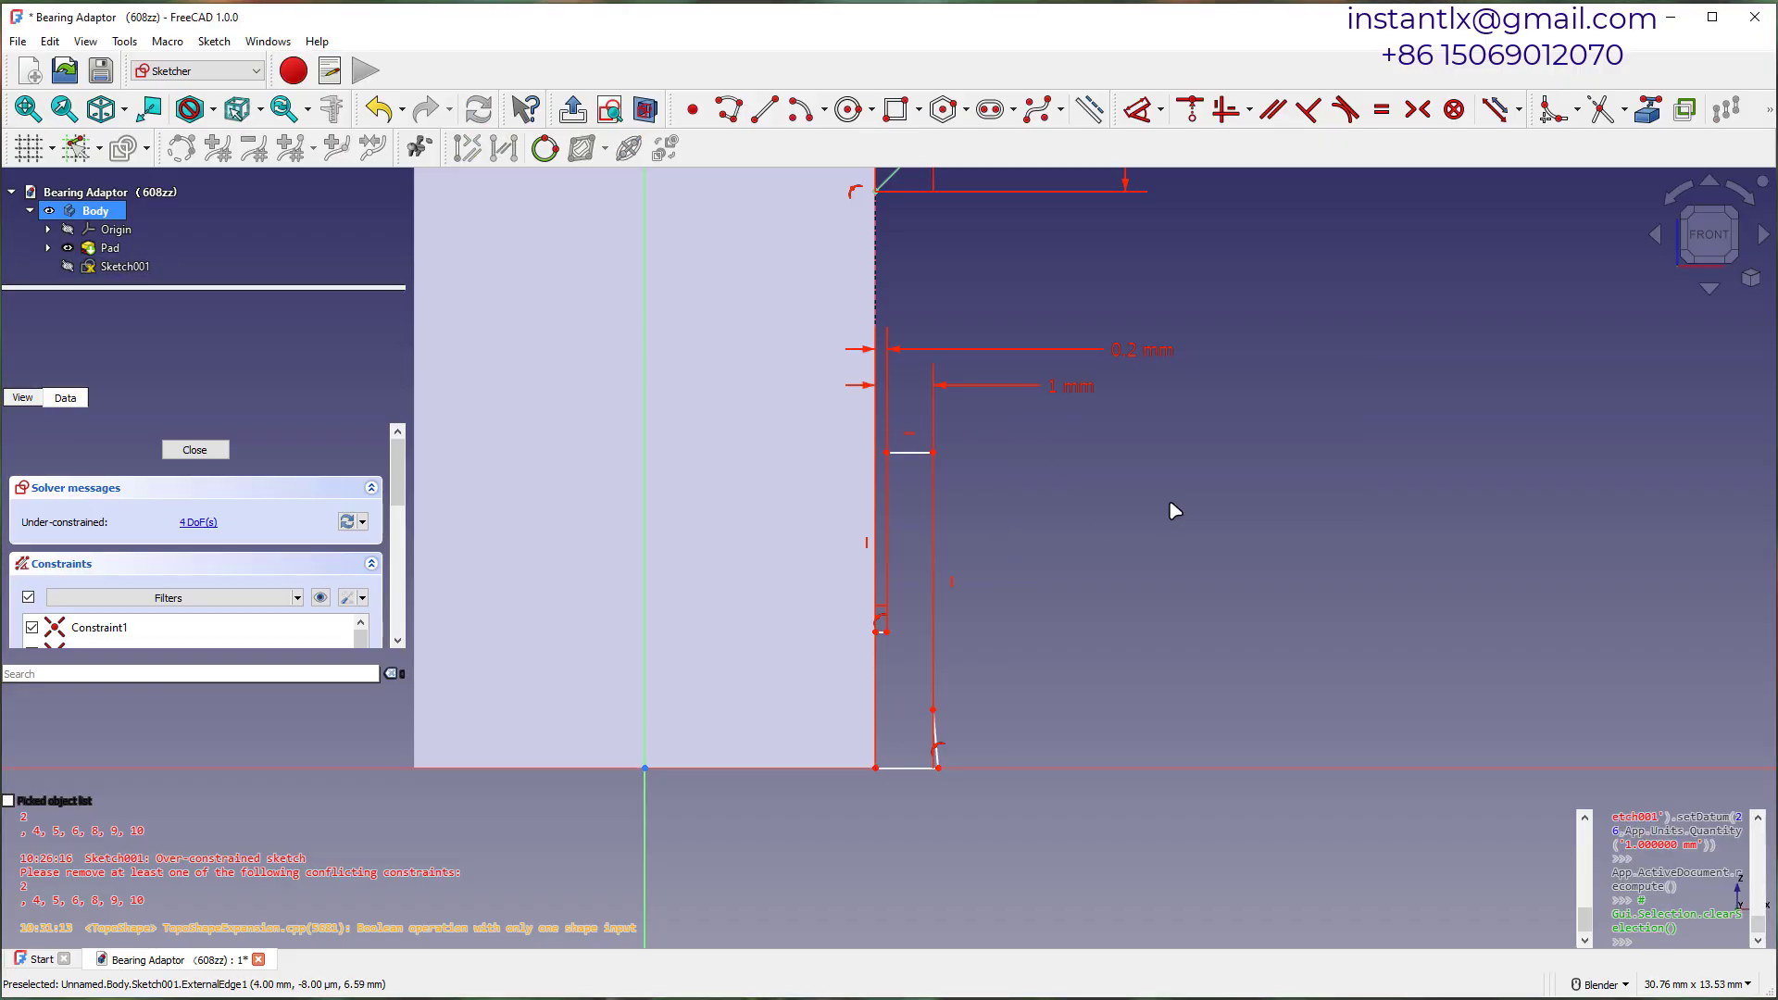
# Move the lower profile's bottom corner inward toward the cylinder and lower the upper end of its slanted edge.
pyautogui.scroll(2, 978, 637)
pyautogui.scroll(-3, 945, 779)
pyautogui.scroll(5, 924, 879)
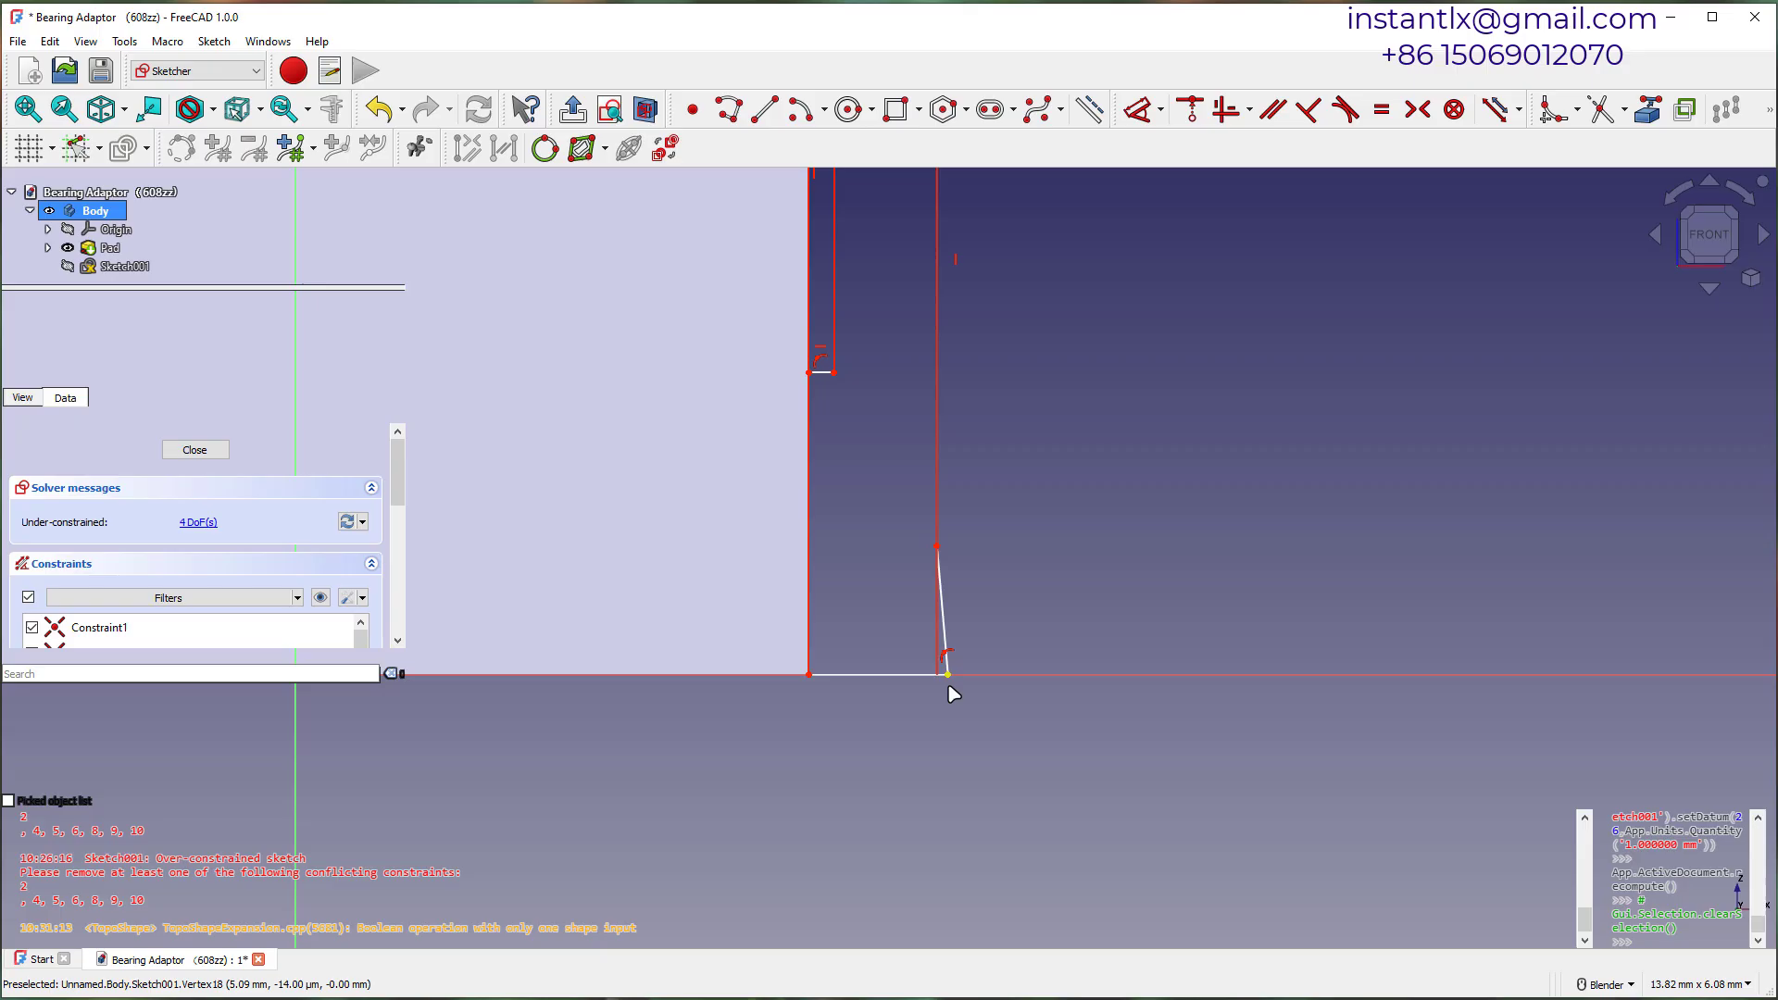
pyautogui.moveTo(950, 678)
pyautogui.mouseDown()
pyautogui.moveTo(857, 635)
pyautogui.moveTo(846, 649)
pyautogui.mouseUp()
pyautogui.scroll(-3, 850, 650)
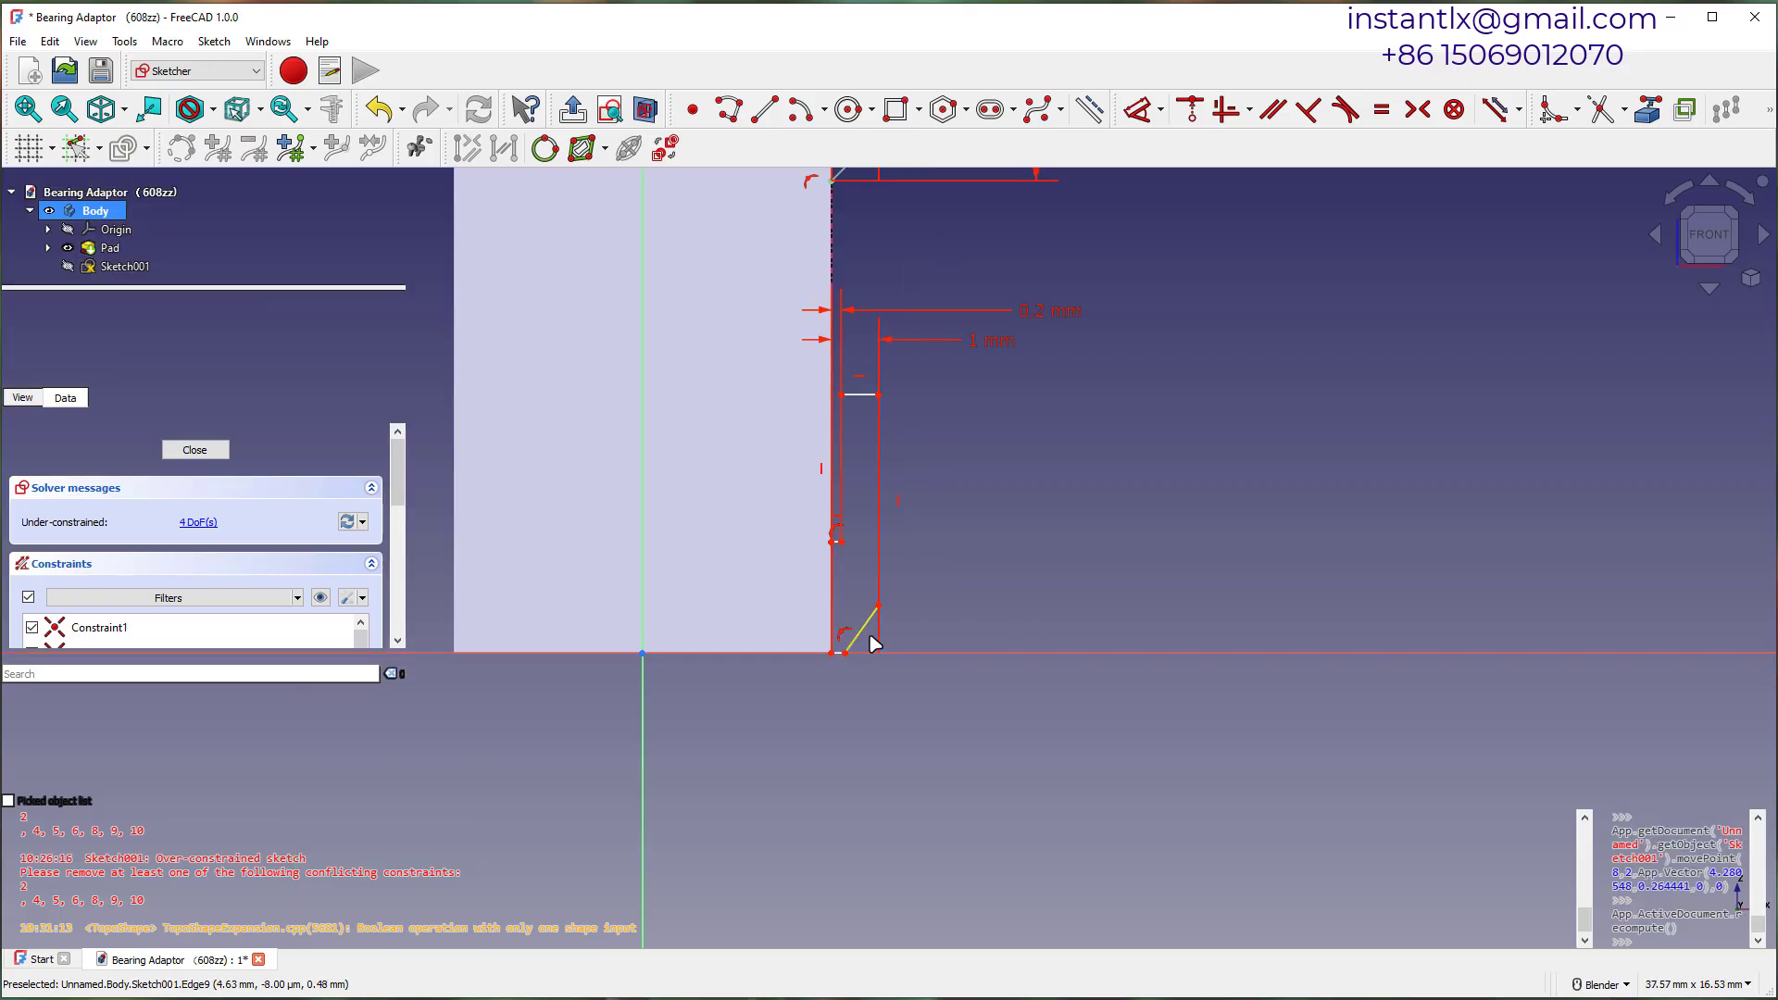
pyautogui.scroll(4, 871, 636)
pyautogui.moveTo(890, 570); pyautogui.dragTo(890, 605)
# Constrain the lower profile's slanted edge to 45° from the horizontal axis.
pyautogui.press('d')
pyautogui.click(853, 640)
pyautogui.click(938, 674)
pyautogui.click(1000, 597)
pyautogui.write('45')
pyautogui.press('Return')
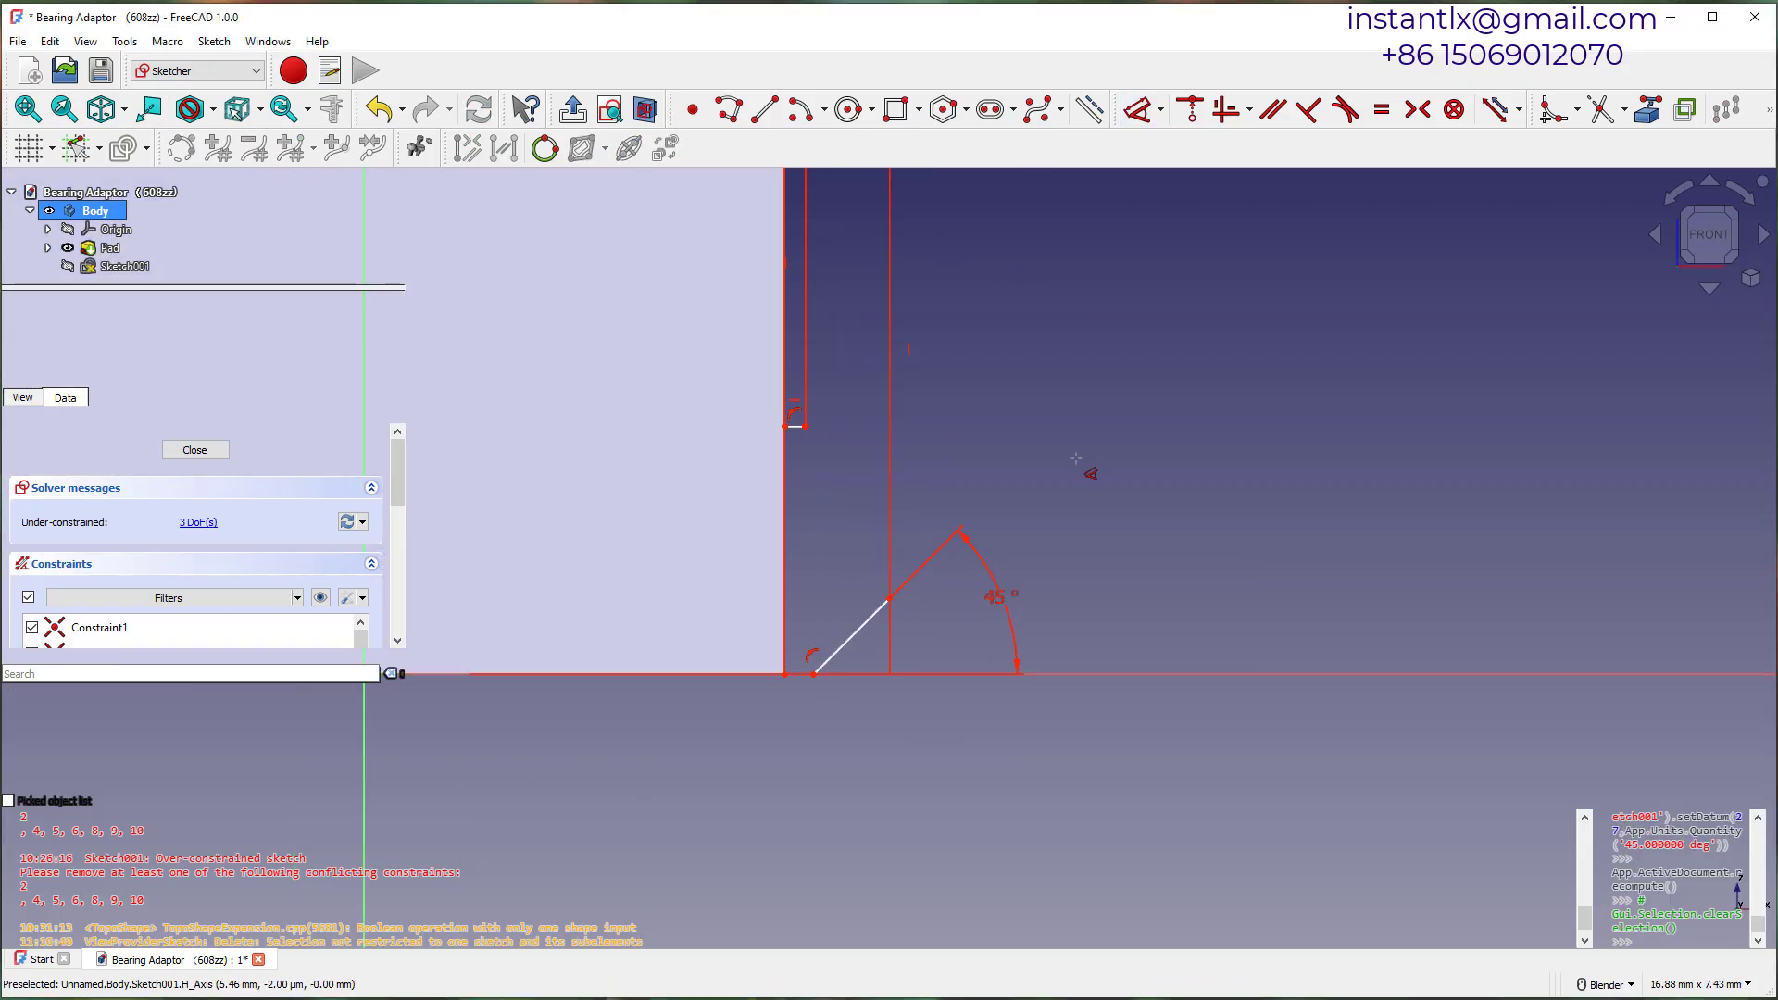
# Set the lower profile's short bottom edge to 0.4 mm between the cylinder corner and the slanted edge.
pyautogui.scroll(3, 787, 684)
pyautogui.click(783, 668)
pyautogui.click(835, 668)
pyautogui.click(809, 790)
pyautogui.write('0.4')
pyautogui.press('Return')
pyautogui.rightClick(1403, 487)
# Lower the top edge of the lower profile, constrain it 4 mm above the horizontal axis and close the sketch.
pyautogui.scroll(-4, 1404, 487)
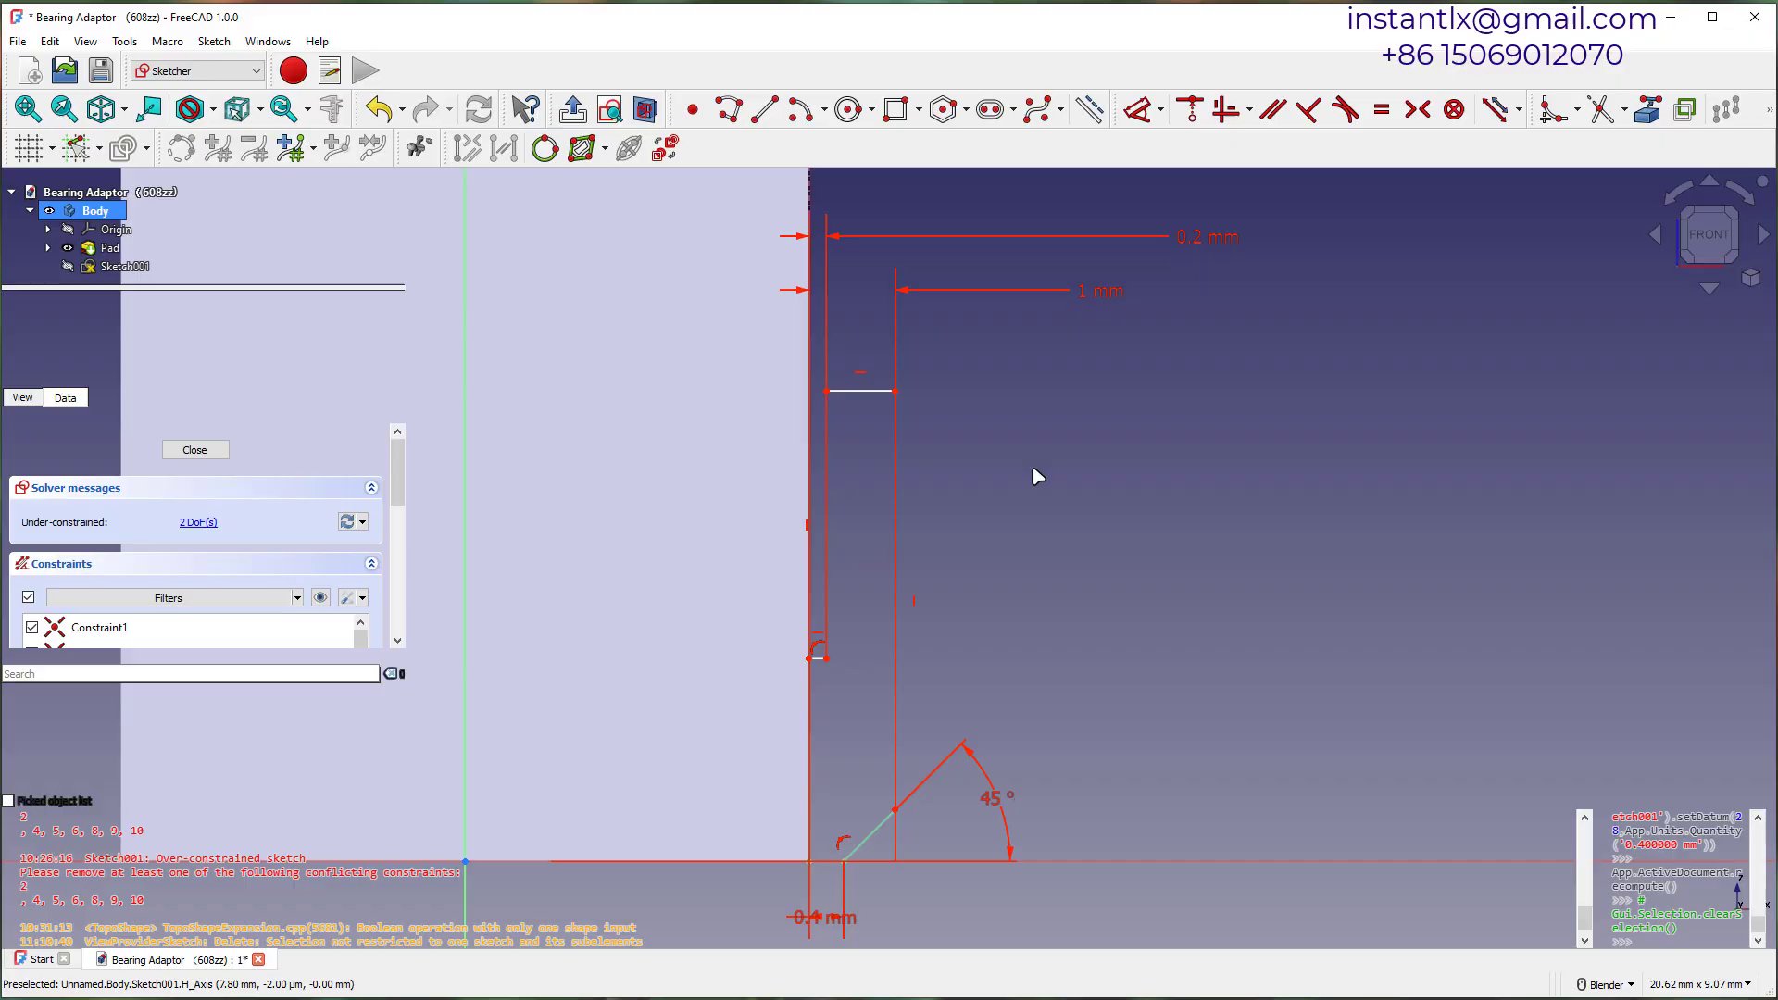
pyautogui.moveTo(864, 392); pyautogui.dragTo(869, 517)
pyautogui.click(1138, 109)
pyautogui.click(869, 516)
pyautogui.keyDown('shift'); pyautogui.moveTo(1147, 861); pyautogui.dragTo(1163, 575, button='middle'); pyautogui.keyUp('shift')
pyautogui.click(1135, 575)
pyautogui.click(1141, 430)
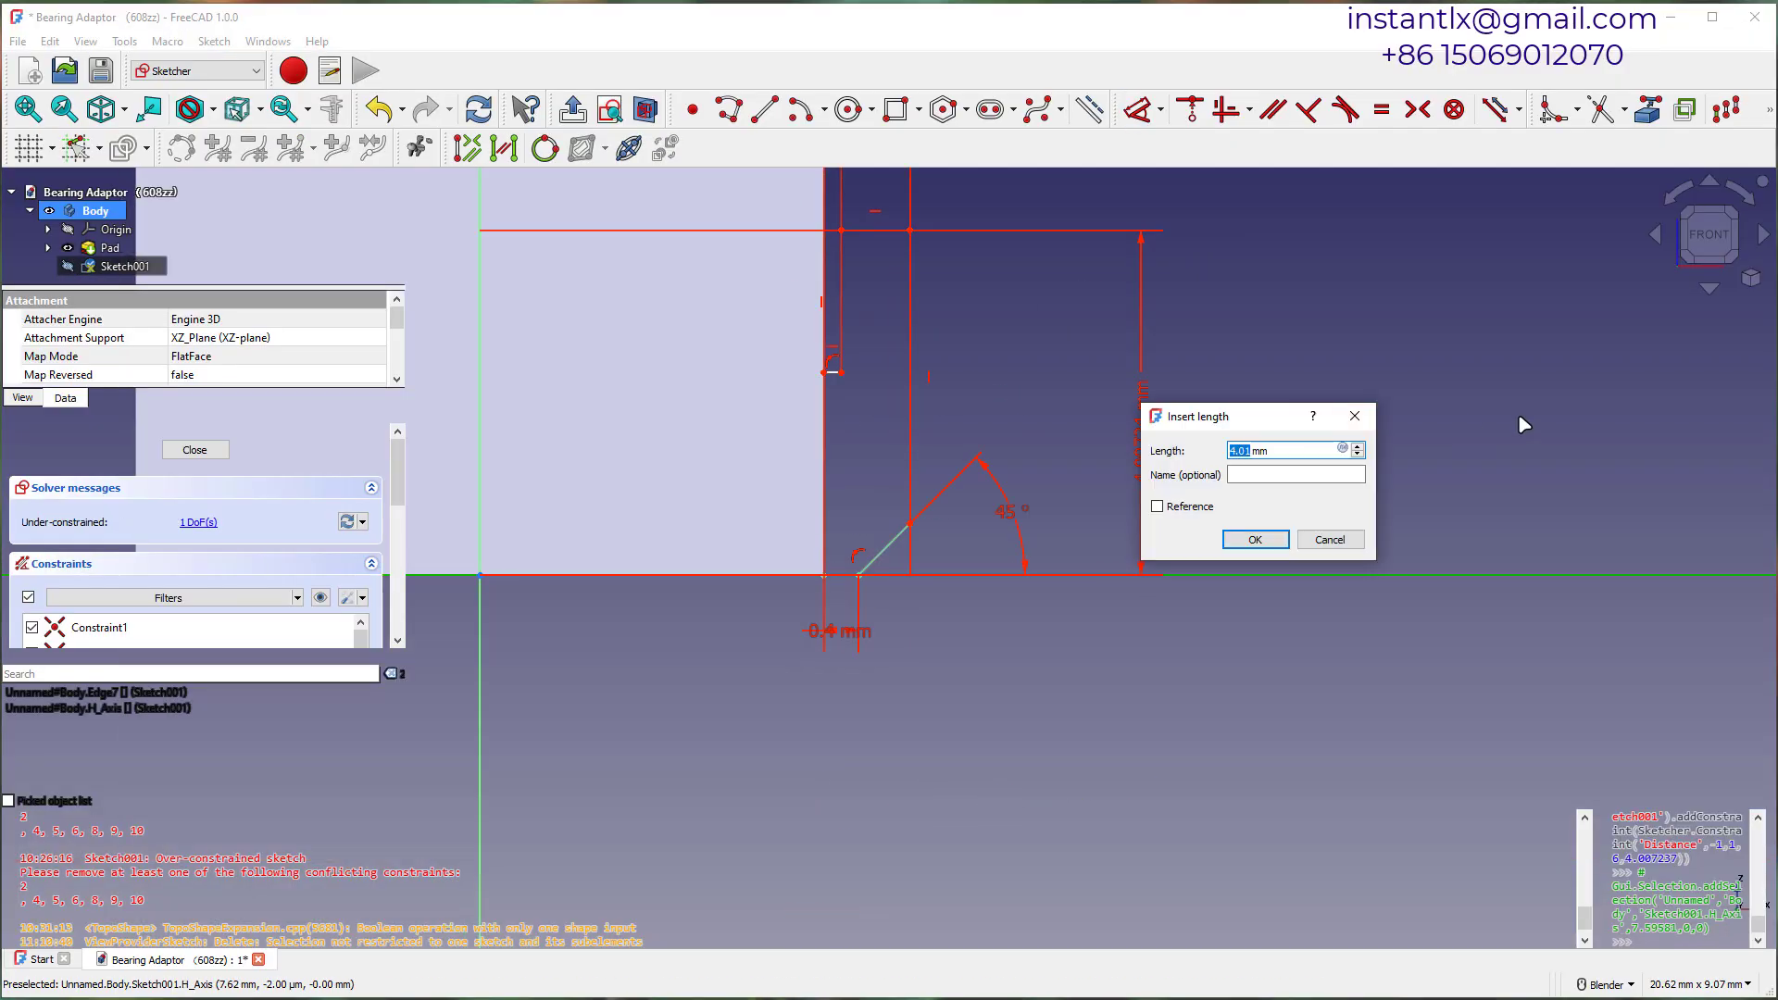
pyautogui.write('4')
pyautogui.press('Return')
pyautogui.rightClick(1252, 416)
pyautogui.scroll(-3, 1253, 416)
pyautogui.keyDown('shift'); pyautogui.moveTo(1252, 416); pyautogui.dragTo(1213, 571, button='middle'); pyautogui.keyUp('shift')
pyautogui.click(215, 449)
# Revolve the profile sketch 360° about the vertical sketch axis and save the document.
pyautogui.scroll(-8, 1069, 630)
pyautogui.moveTo(1070, 612); pyautogui.dragTo(1009, 566, button='middle')
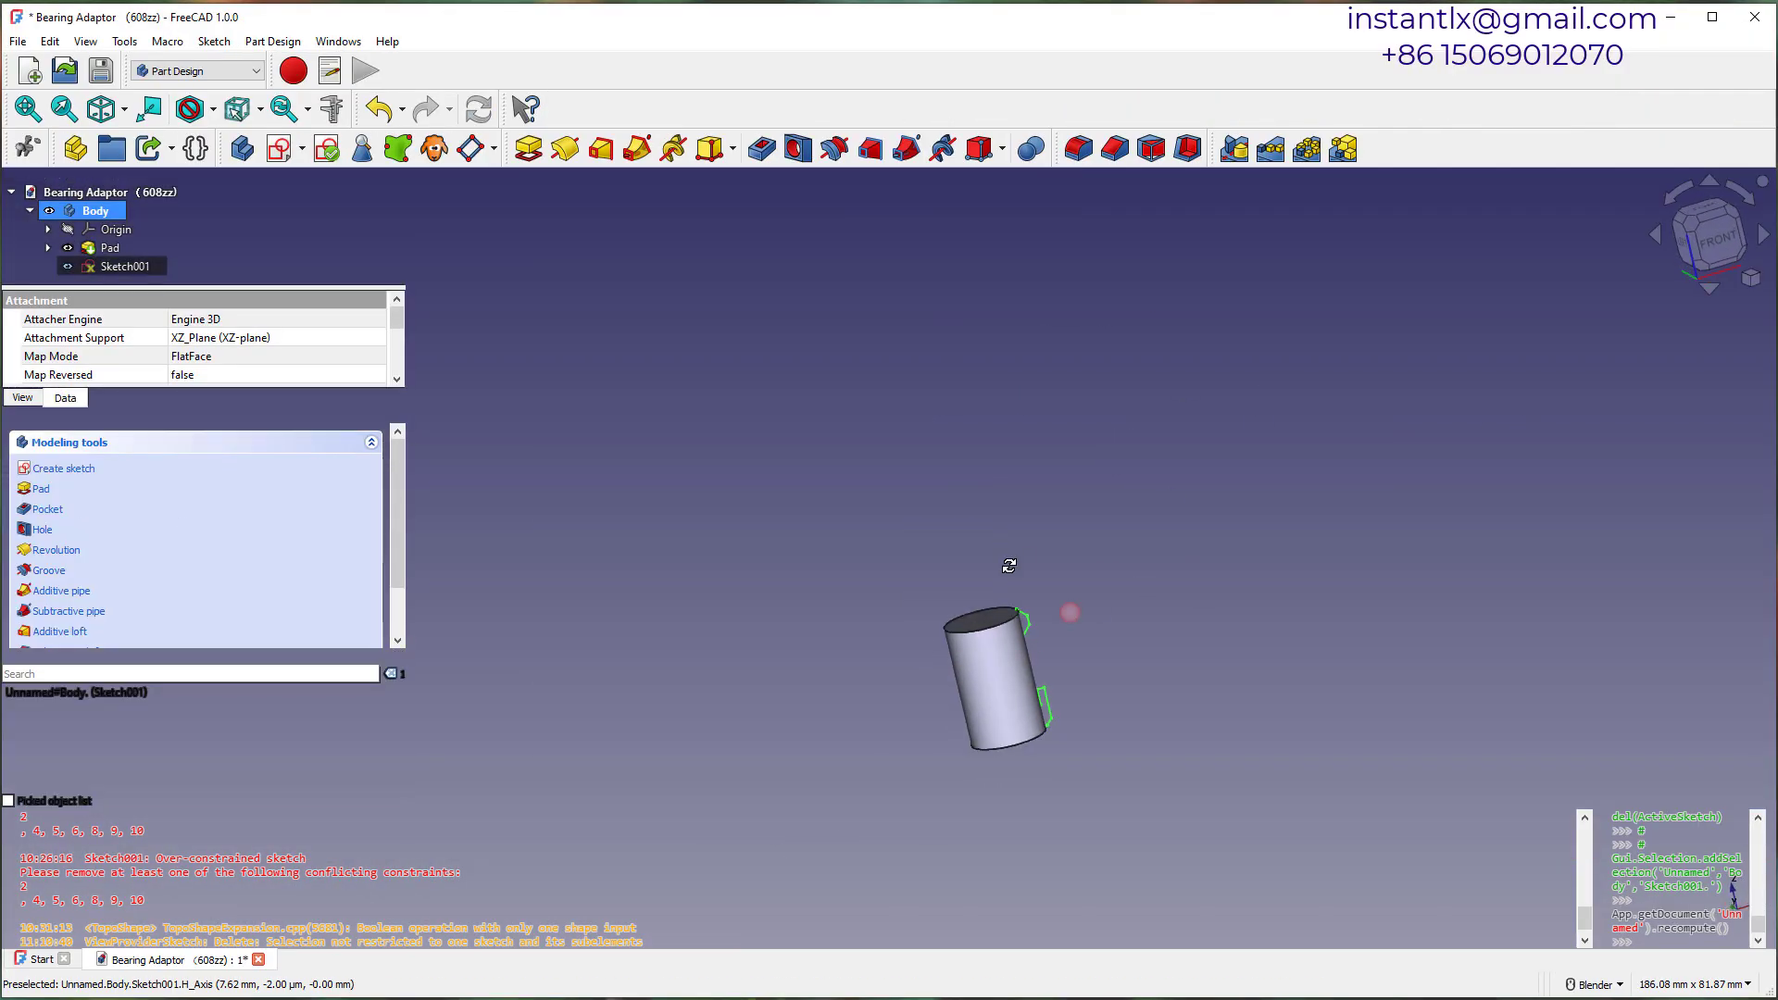
pyautogui.keyDown('shift'); pyautogui.moveTo(1016, 722); pyautogui.dragTo(790, 723, button='middle'); pyautogui.keyUp('shift')
pyautogui.scroll(5, 790, 722)
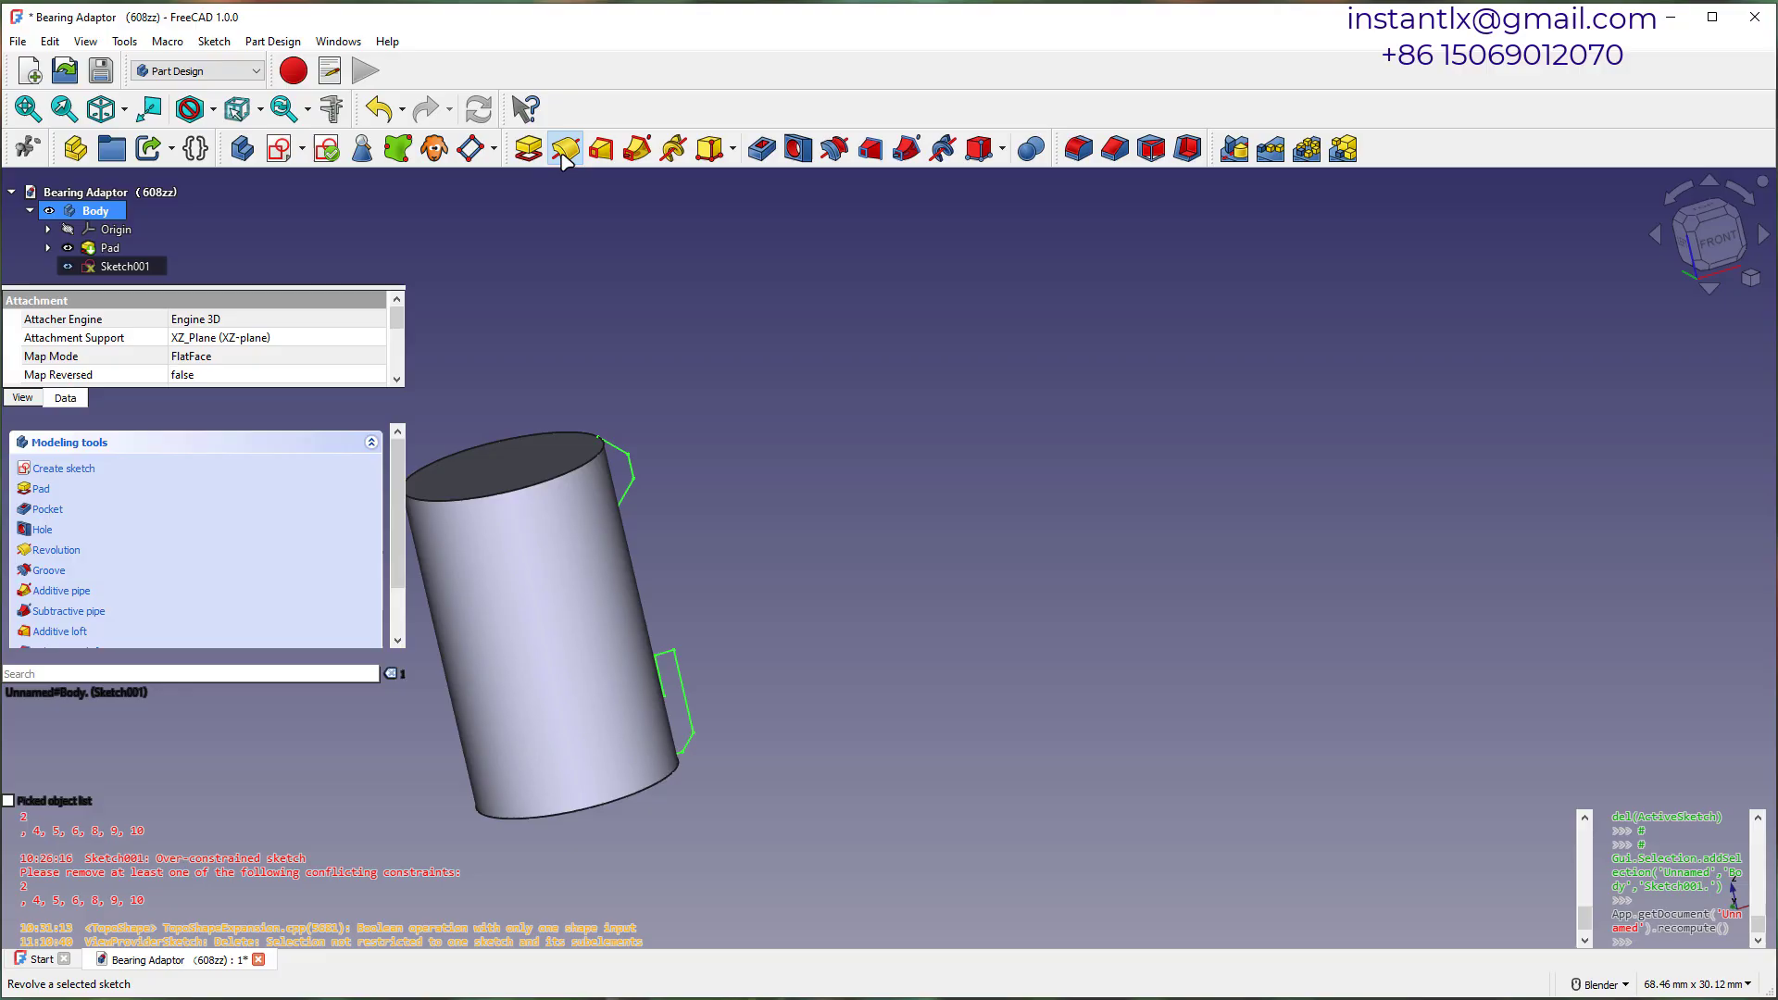
pyautogui.click(562, 150)
pyautogui.moveTo(811, 507); pyautogui.dragTo(862, 598, button='middle')
pyautogui.keyDown('shift'); pyautogui.moveTo(647, 381); pyautogui.dragTo(1182, 778, button='middle'); pyautogui.keyUp('shift')
pyautogui.moveTo(733, 734); pyautogui.dragTo(935, 648, button='middle')
pyautogui.scroll(-2, 571, 574)
pyautogui.hotkey('ctrl', 's')
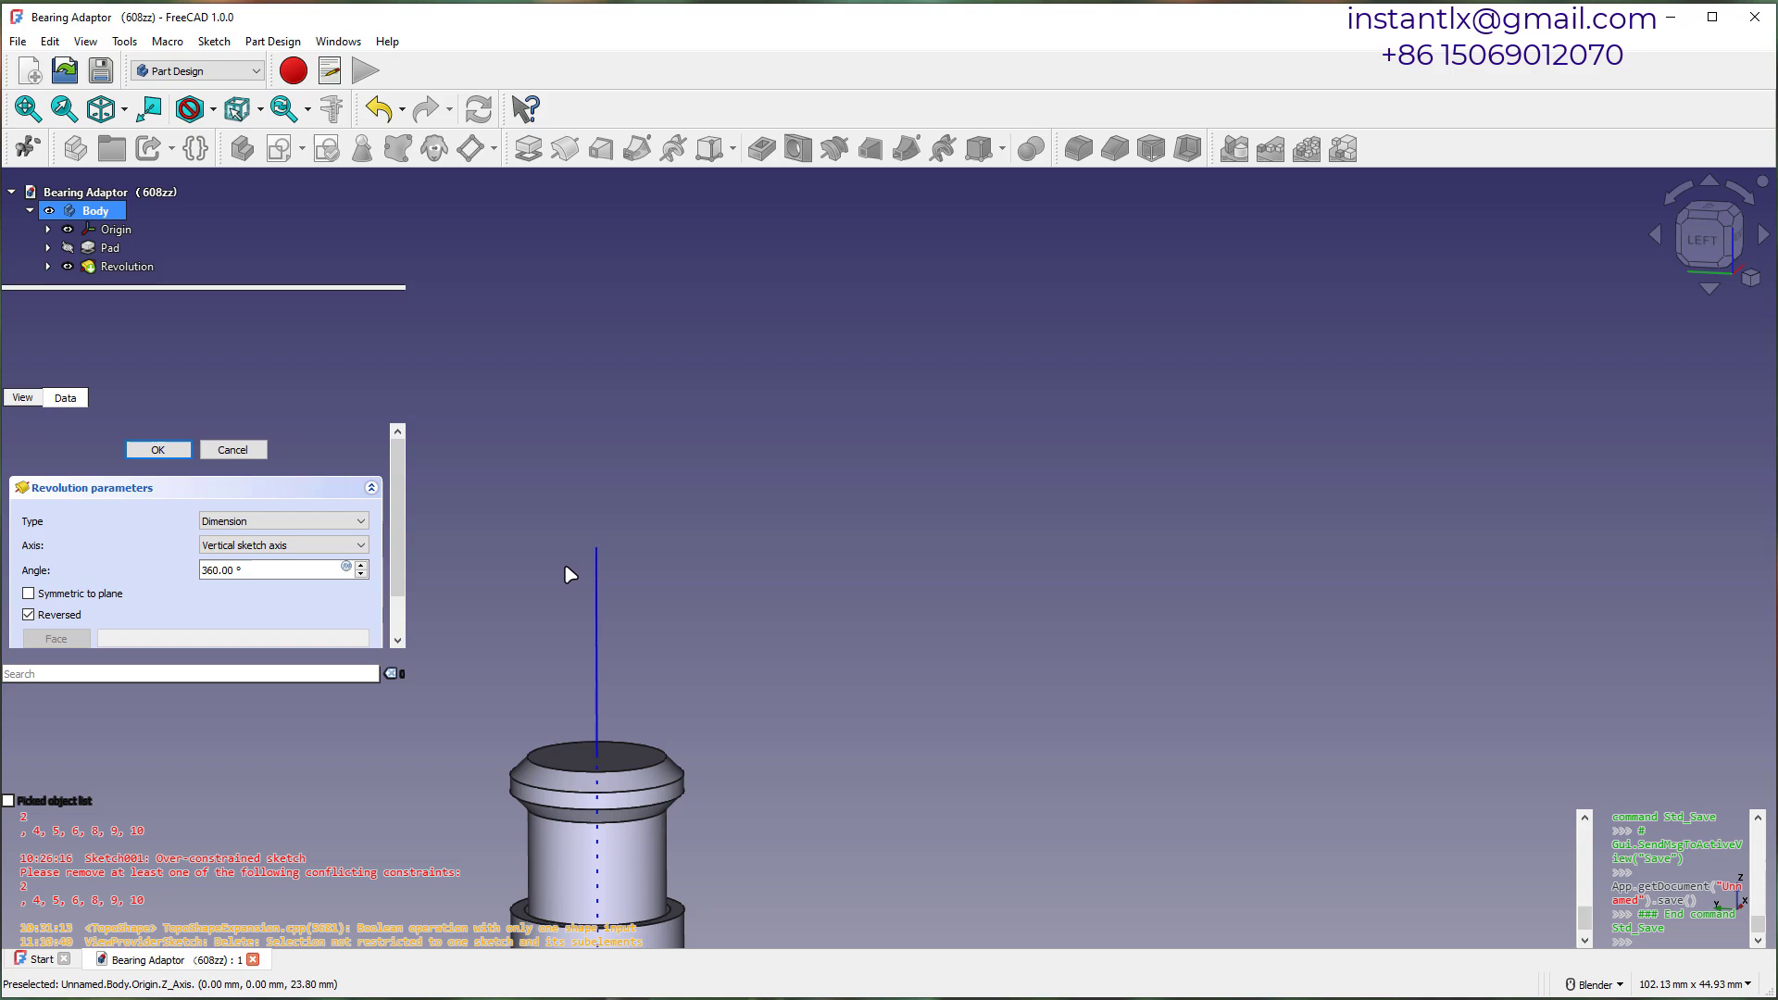
# Edit the revolution's profile sketch to set the upper rim's horizontal width to 0.6 mm and close the sketch.
pyautogui.click(49, 267)
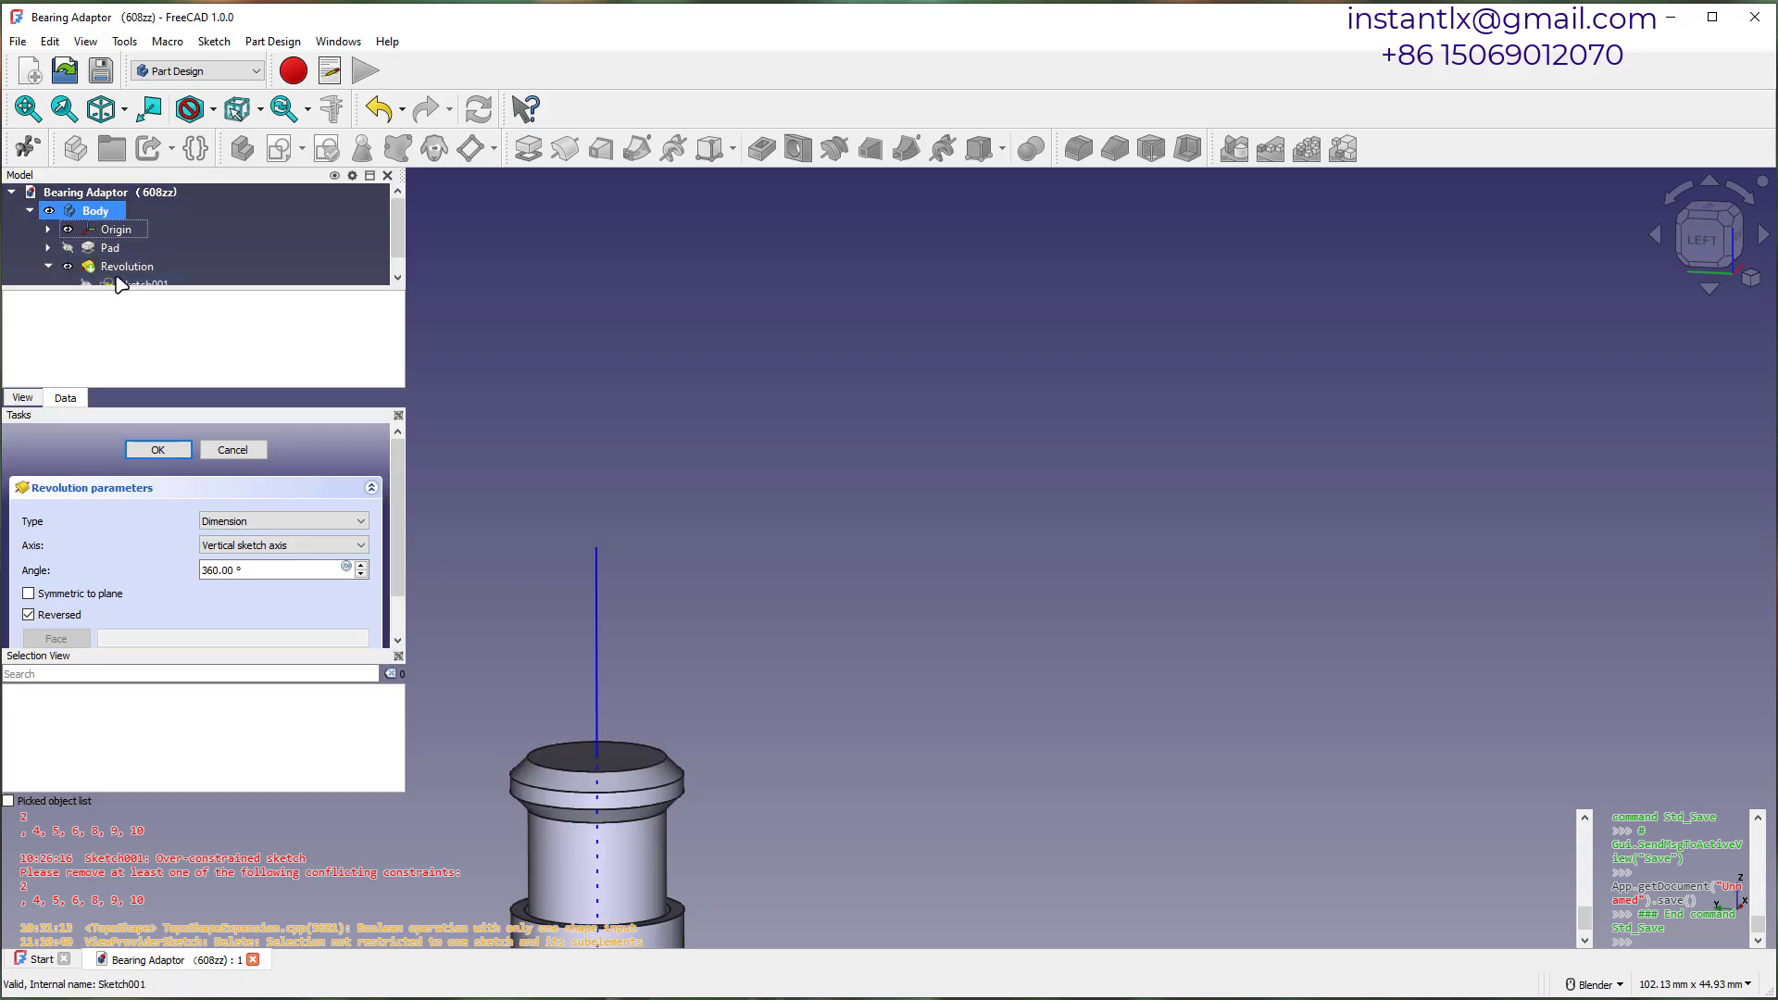
pyautogui.doubleClick(122, 285)
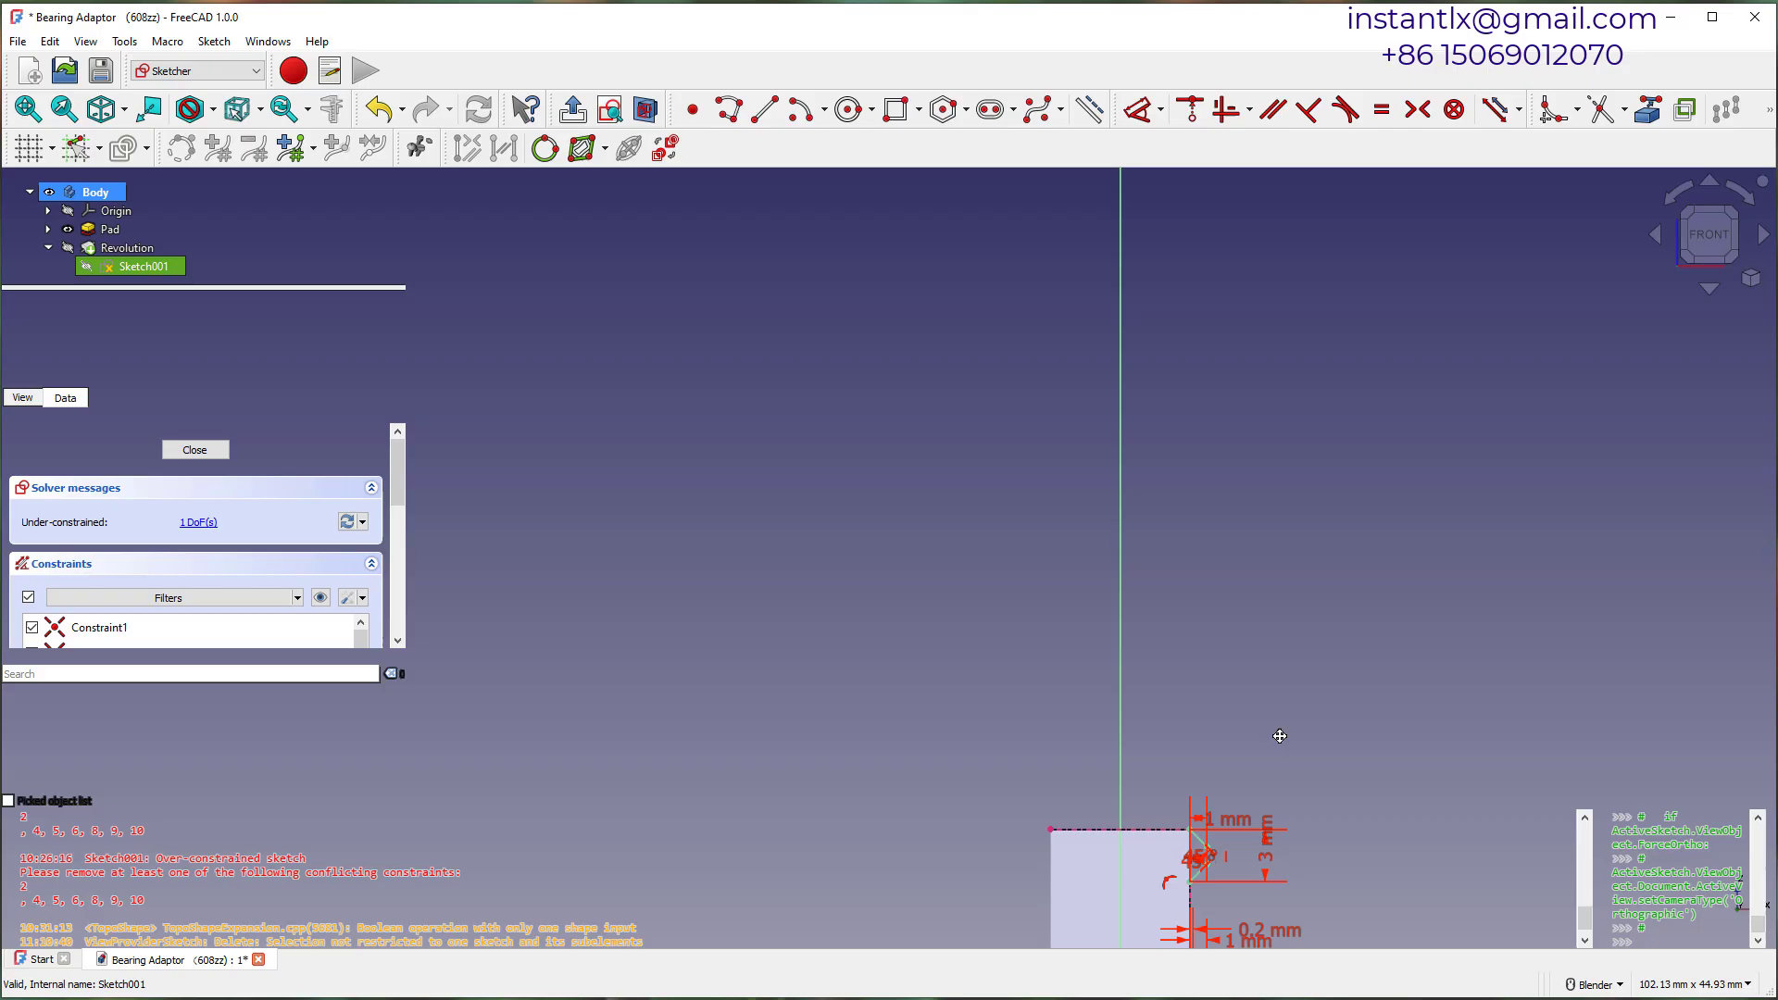
pyautogui.scroll(8, 939, 810)
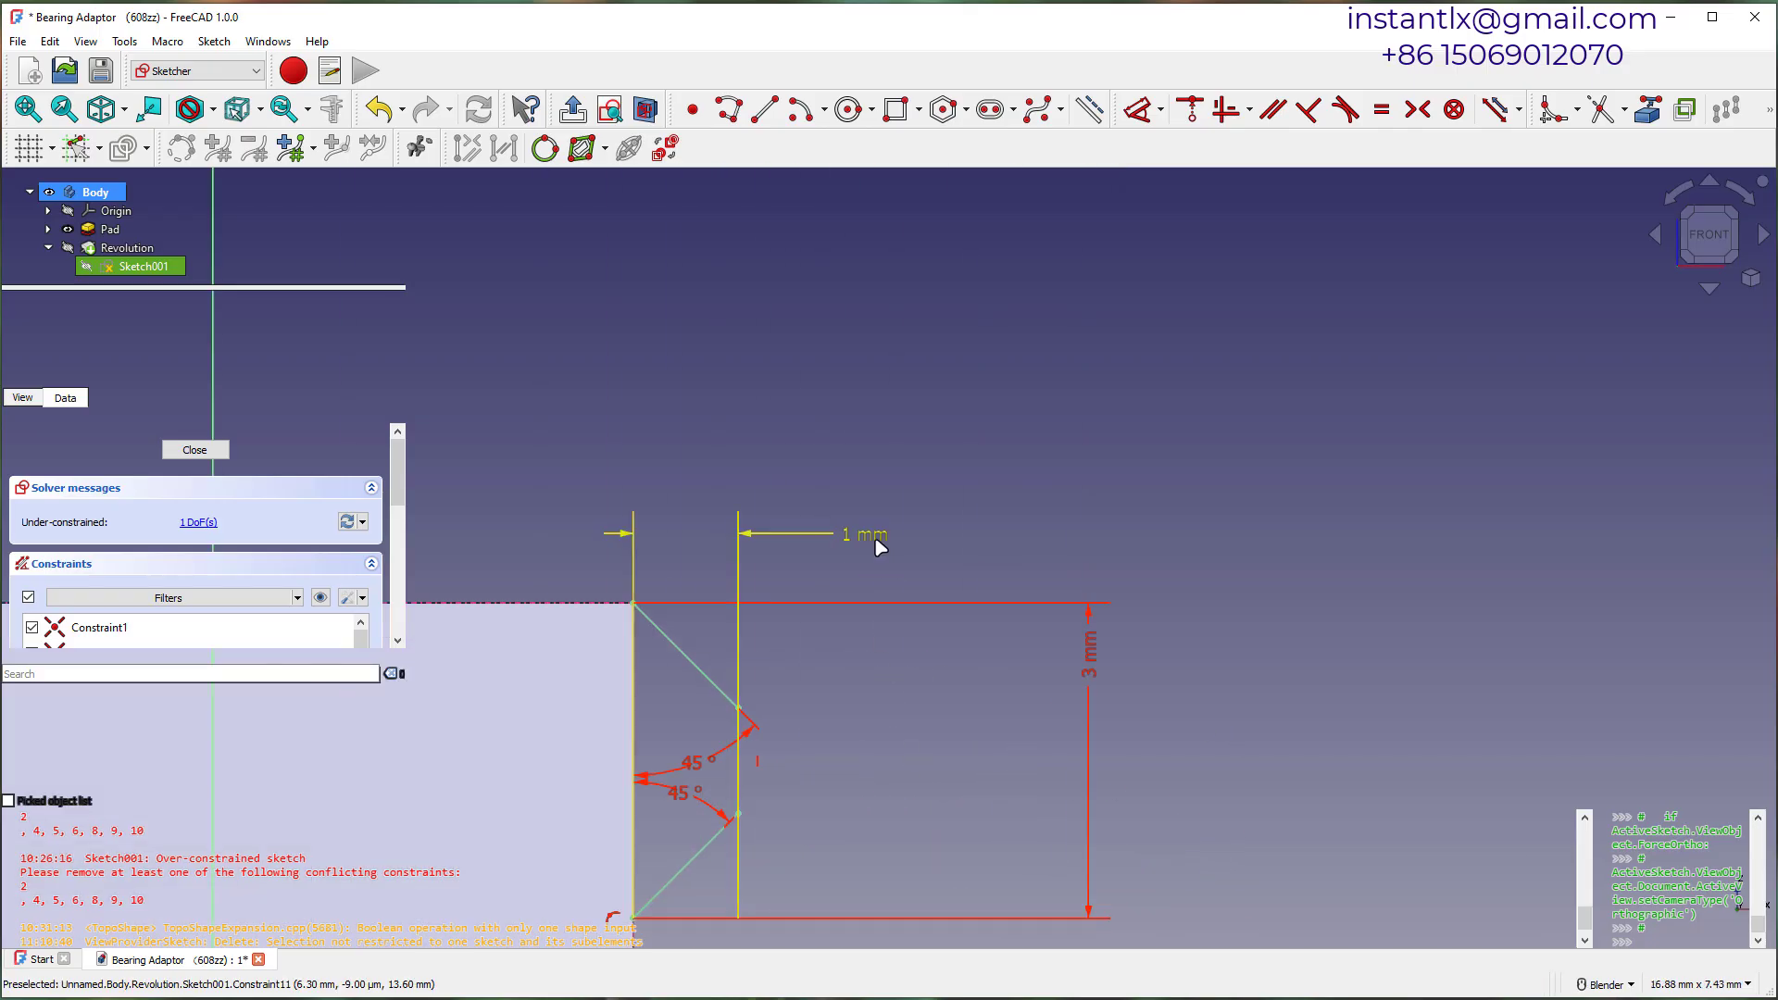
pyautogui.doubleClick(879, 547)
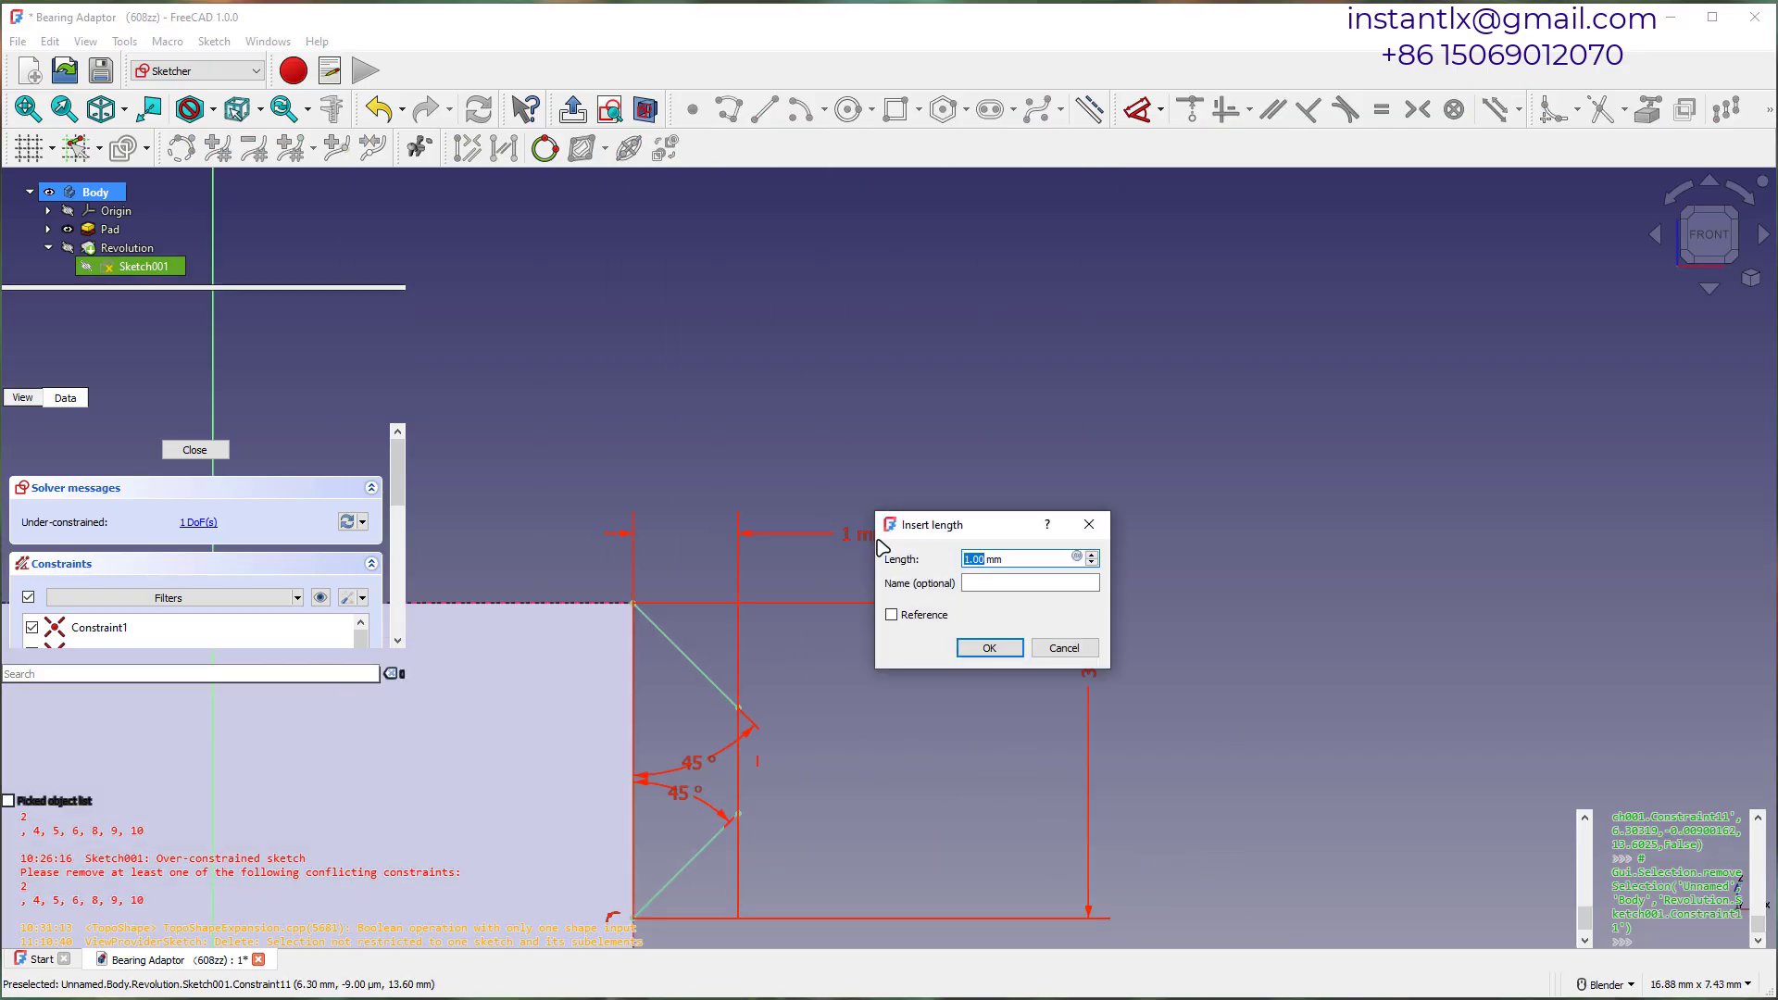
pyautogui.press('Return')
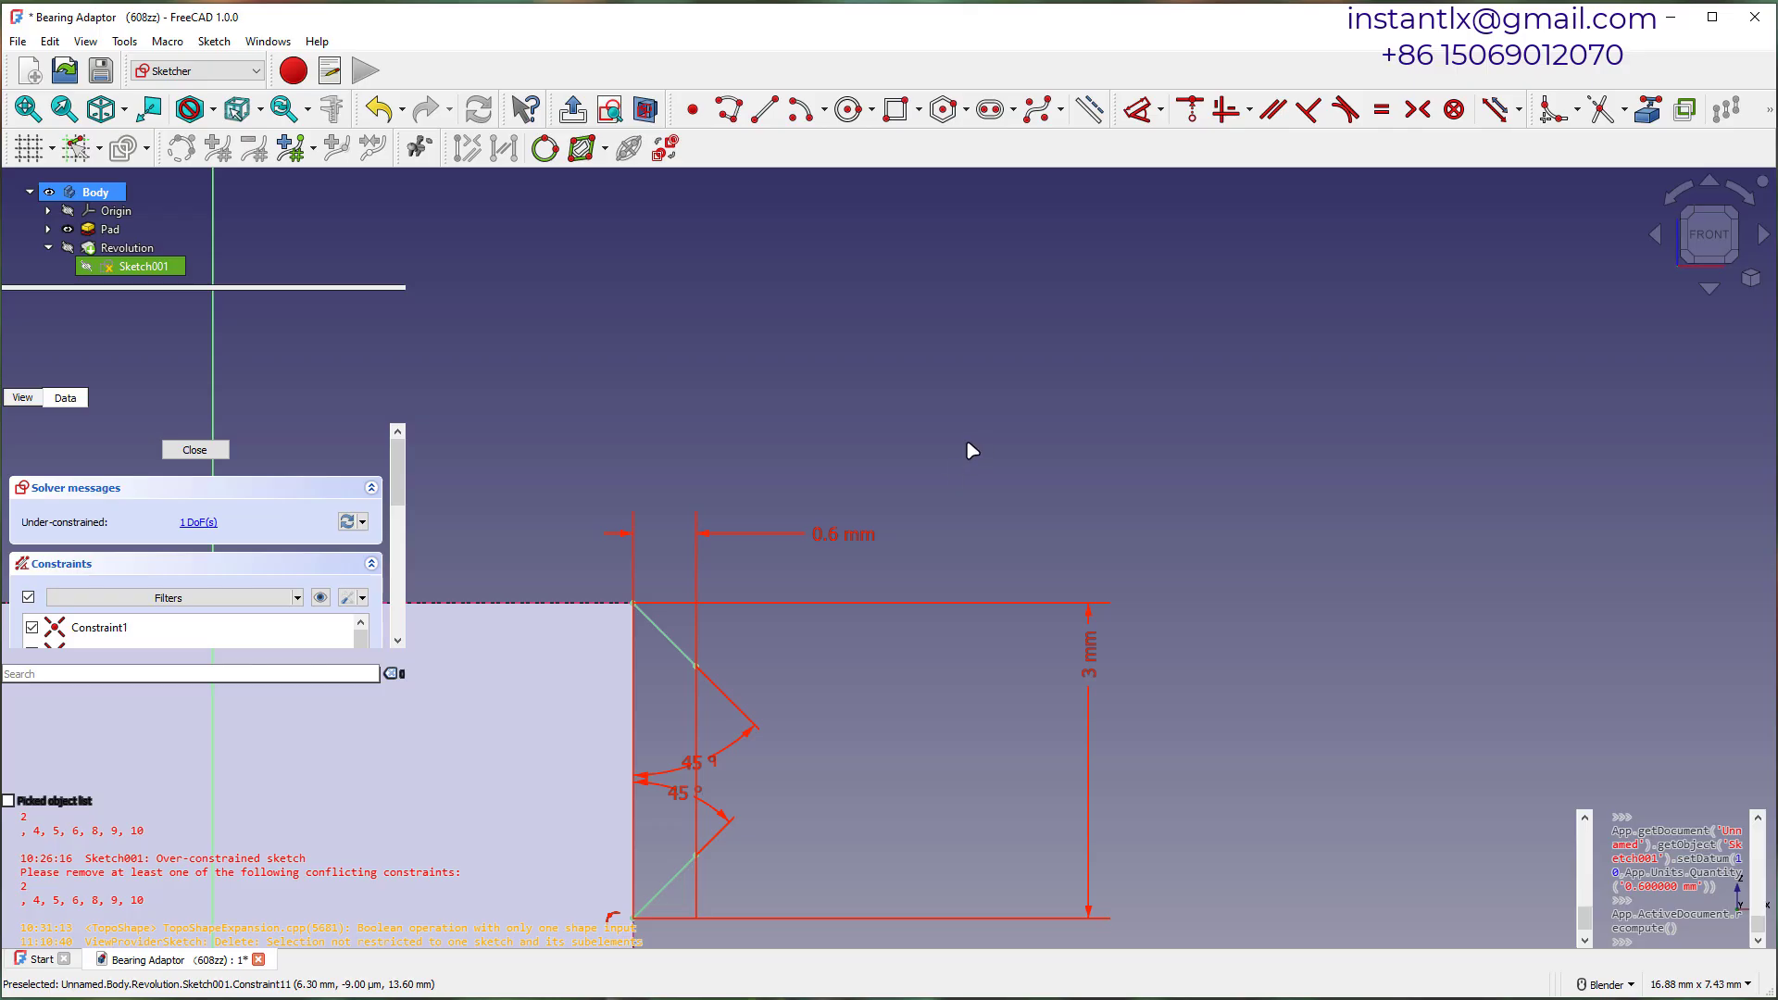
pyautogui.click(205, 453)
pyautogui.scroll(-3, 658, 721)
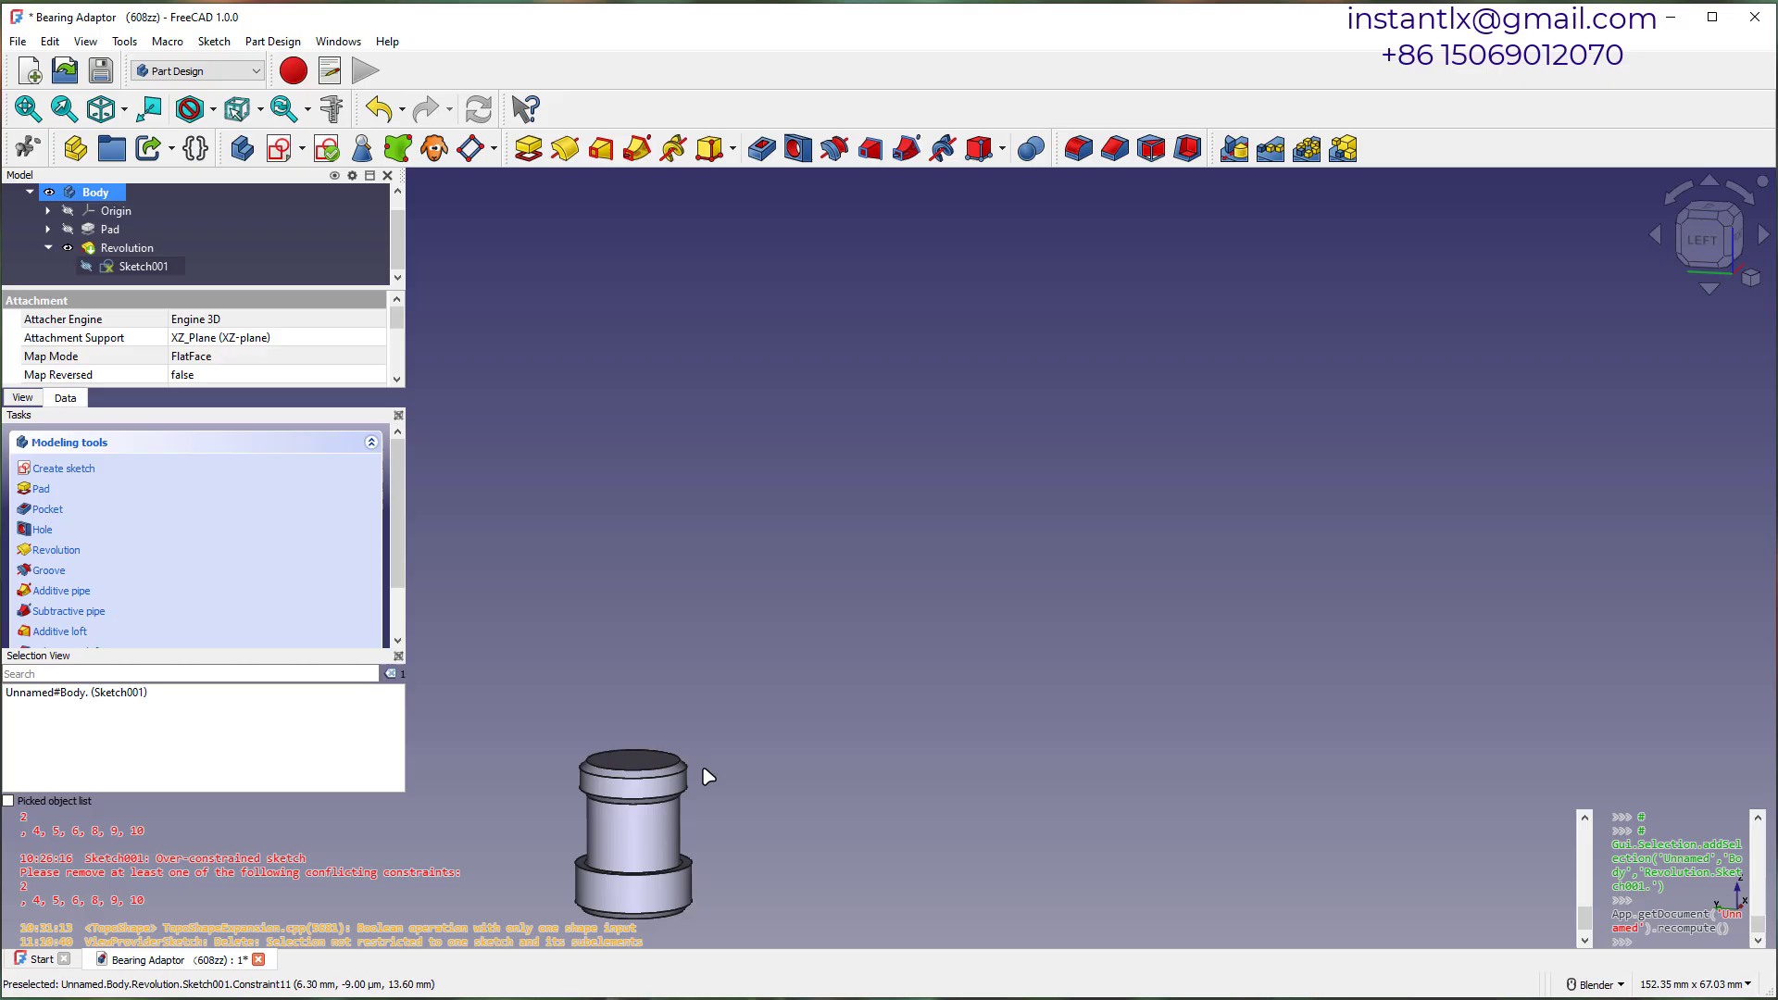
# Create a new sketch on the YZ plane and toggle the section view for it.
pyautogui.scroll(3, 666, 741)
pyautogui.scroll(1, 641, 804)
pyautogui.keyDown('shift'); pyautogui.moveTo(709, 720); pyautogui.dragTo(876, 297, button='middle'); pyautogui.keyUp('shift')
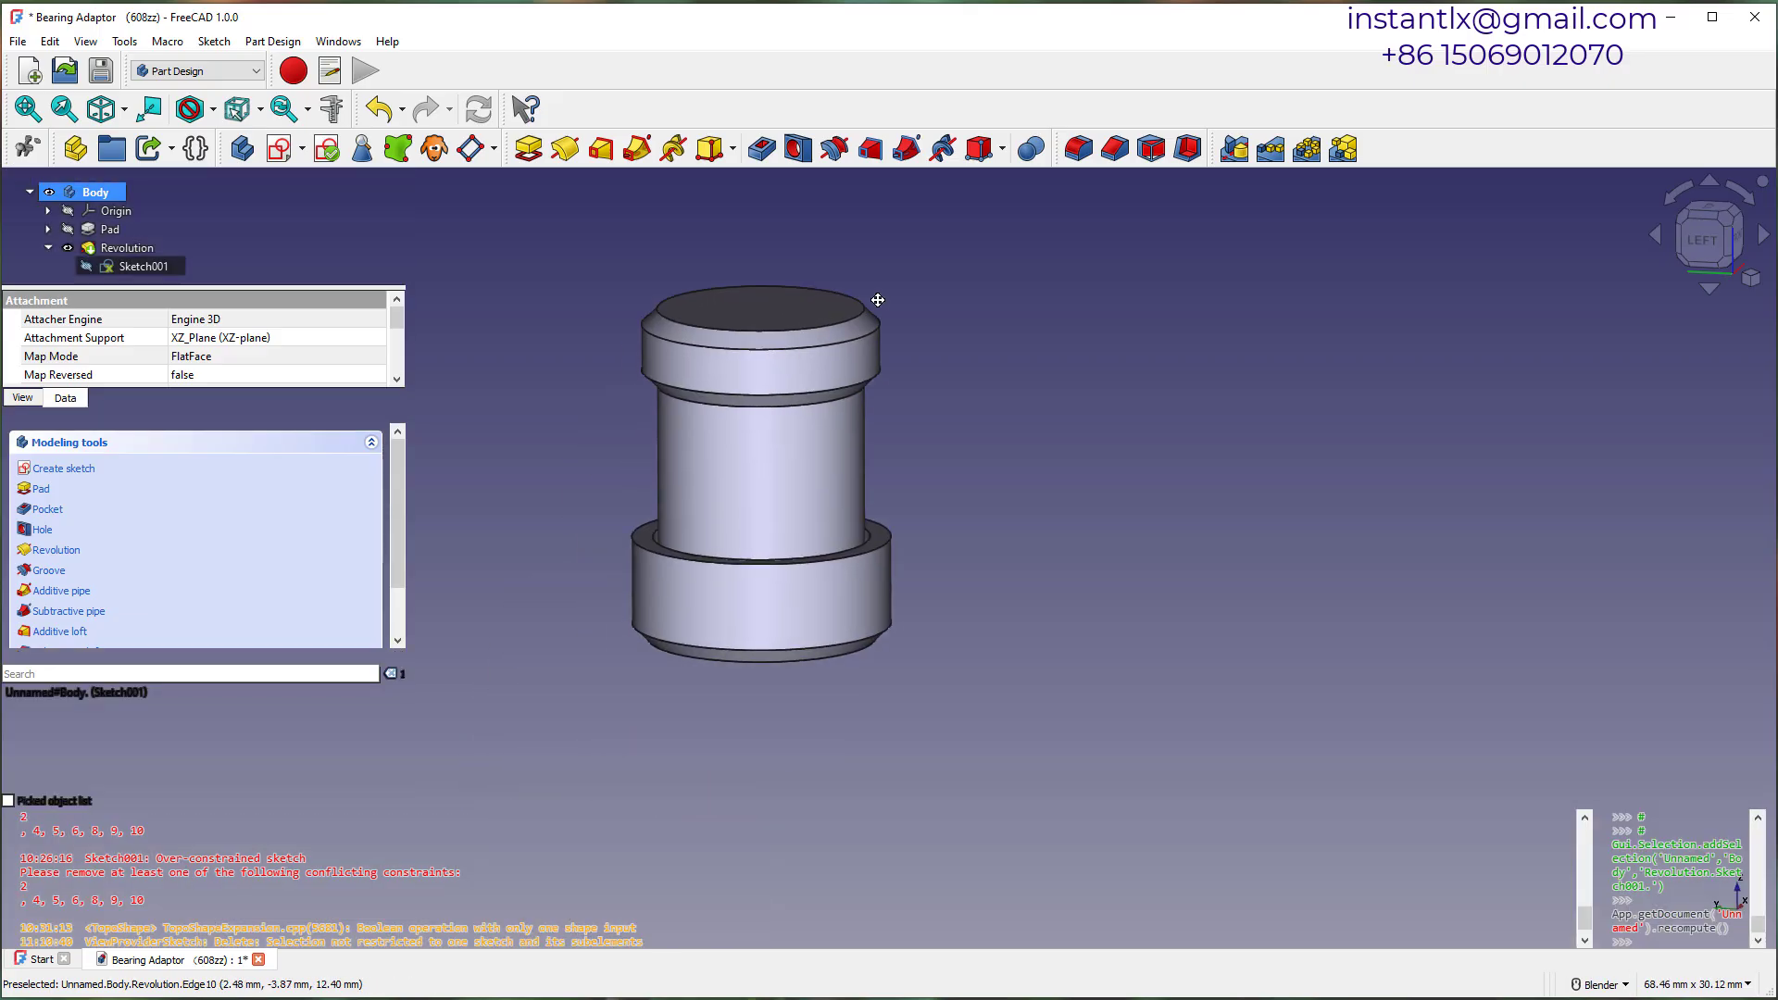
pyautogui.scroll(2, 884, 371)
pyautogui.scroll(-2, 893, 420)
pyautogui.moveTo(950, 408); pyautogui.dragTo(879, 761, button='middle')
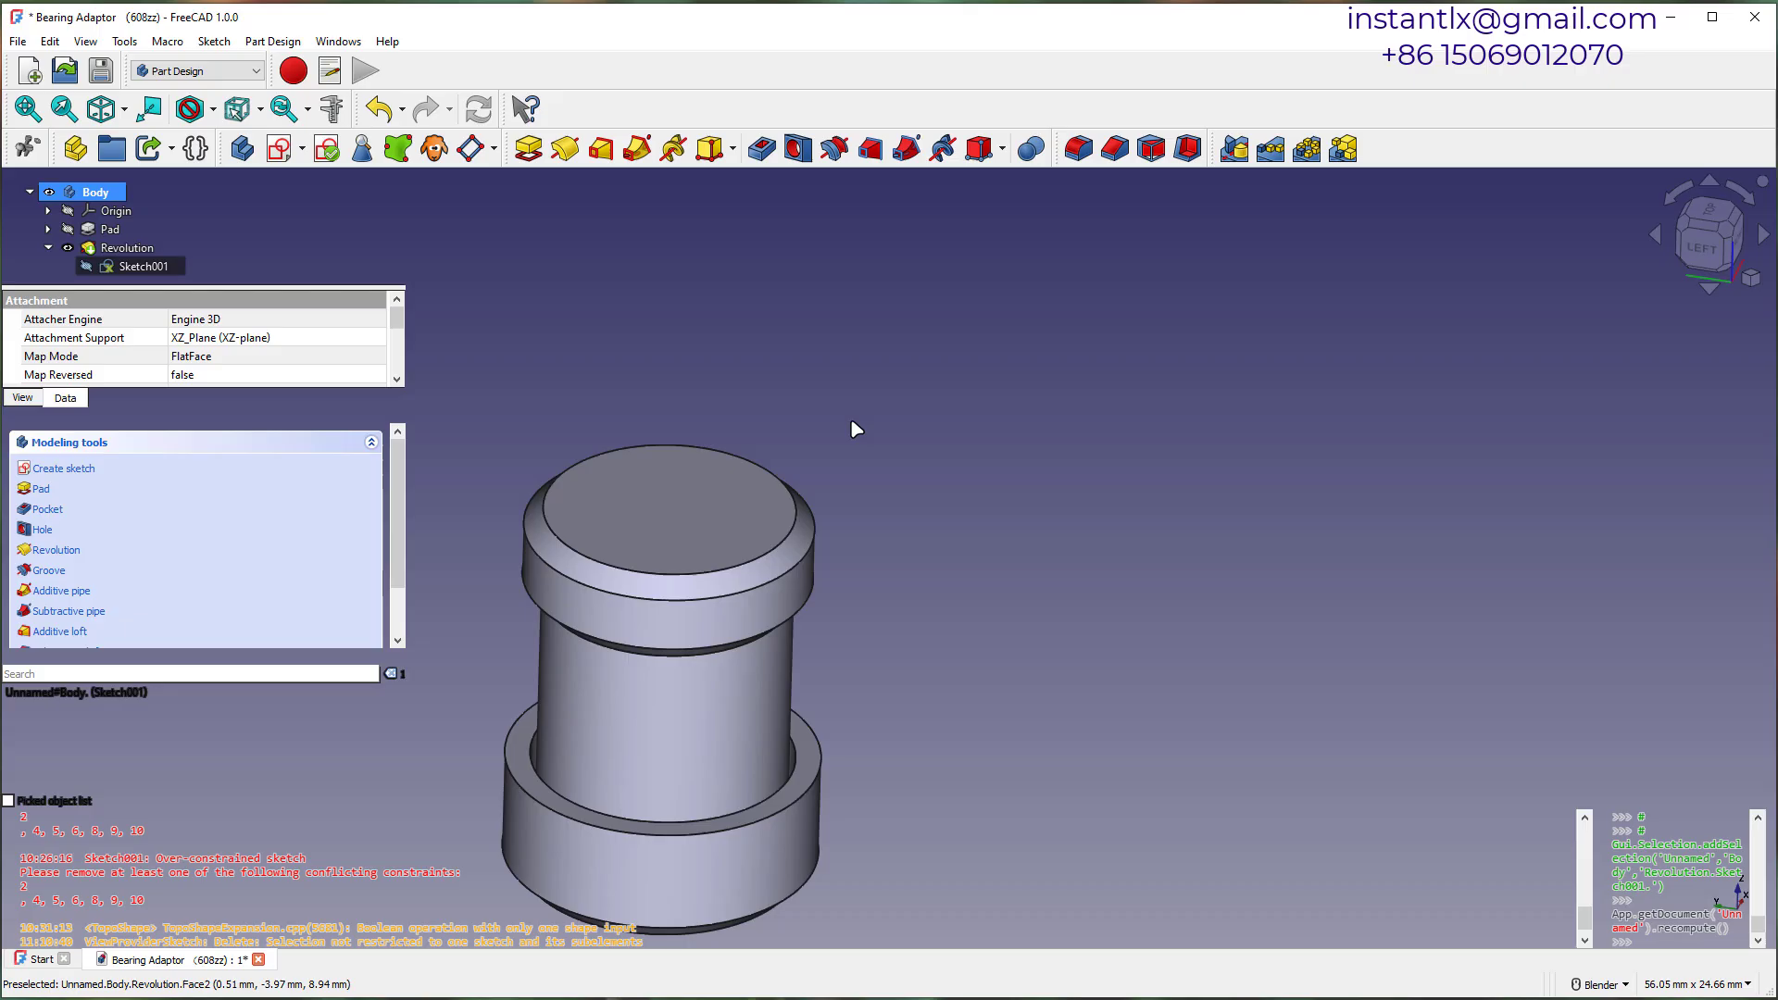
pyautogui.click(279, 148)
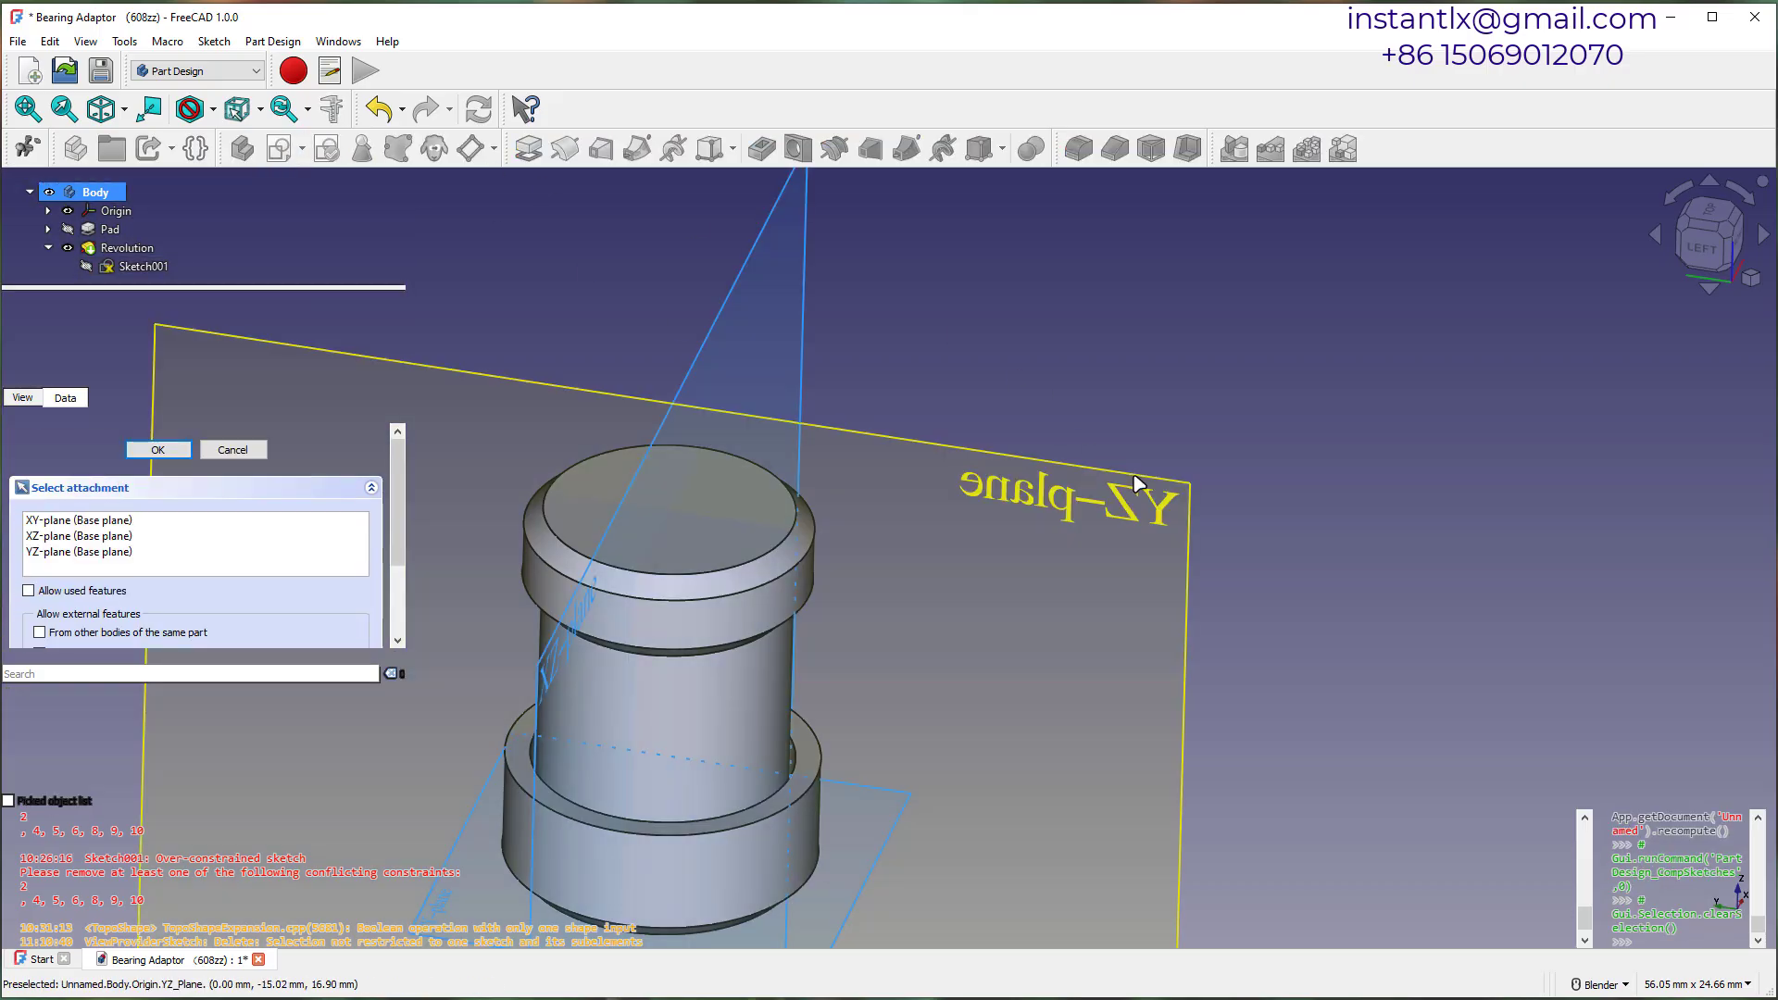
pyautogui.click(1139, 486)
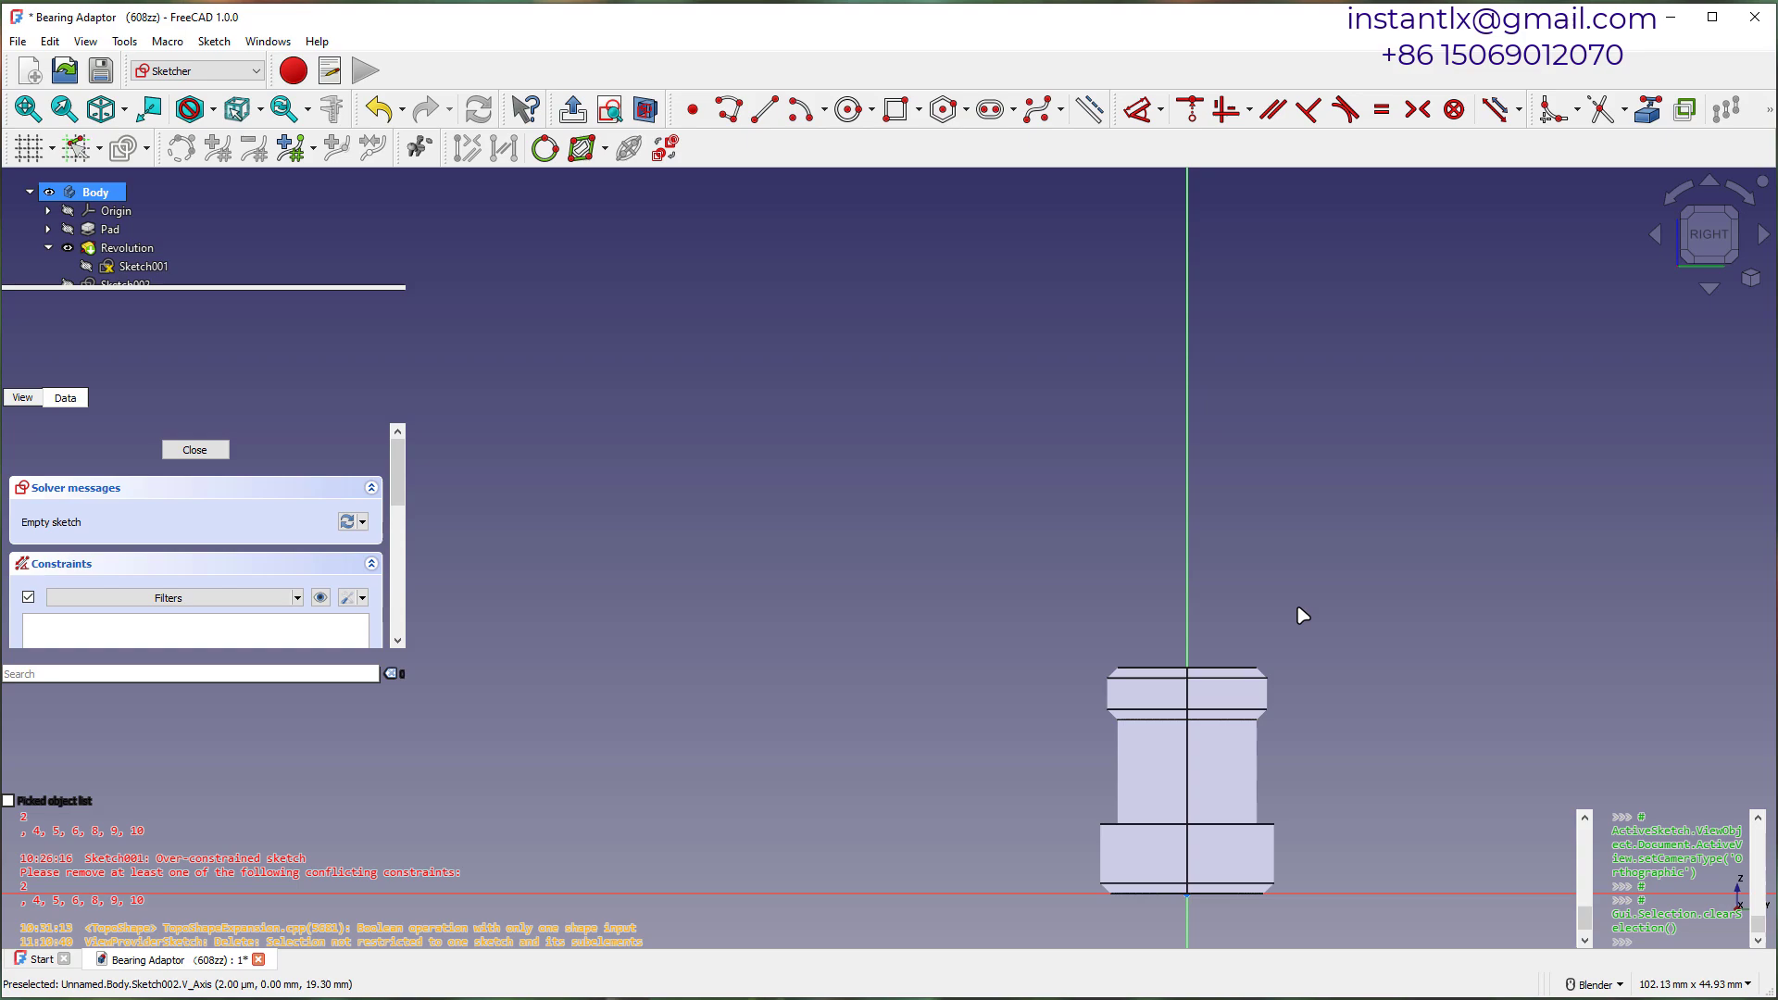
pyautogui.moveTo(1344, 654)
pyautogui.keyDown('shift'); pyautogui.mouseDown(button='middle')
pyautogui.moveTo(926, 611)
pyautogui.moveTo(908, 545)
pyautogui.mouseUp(button='middle'); pyautogui.keyUp('shift')
pyautogui.scroll(3, 907, 544)
pyautogui.click(645, 109)
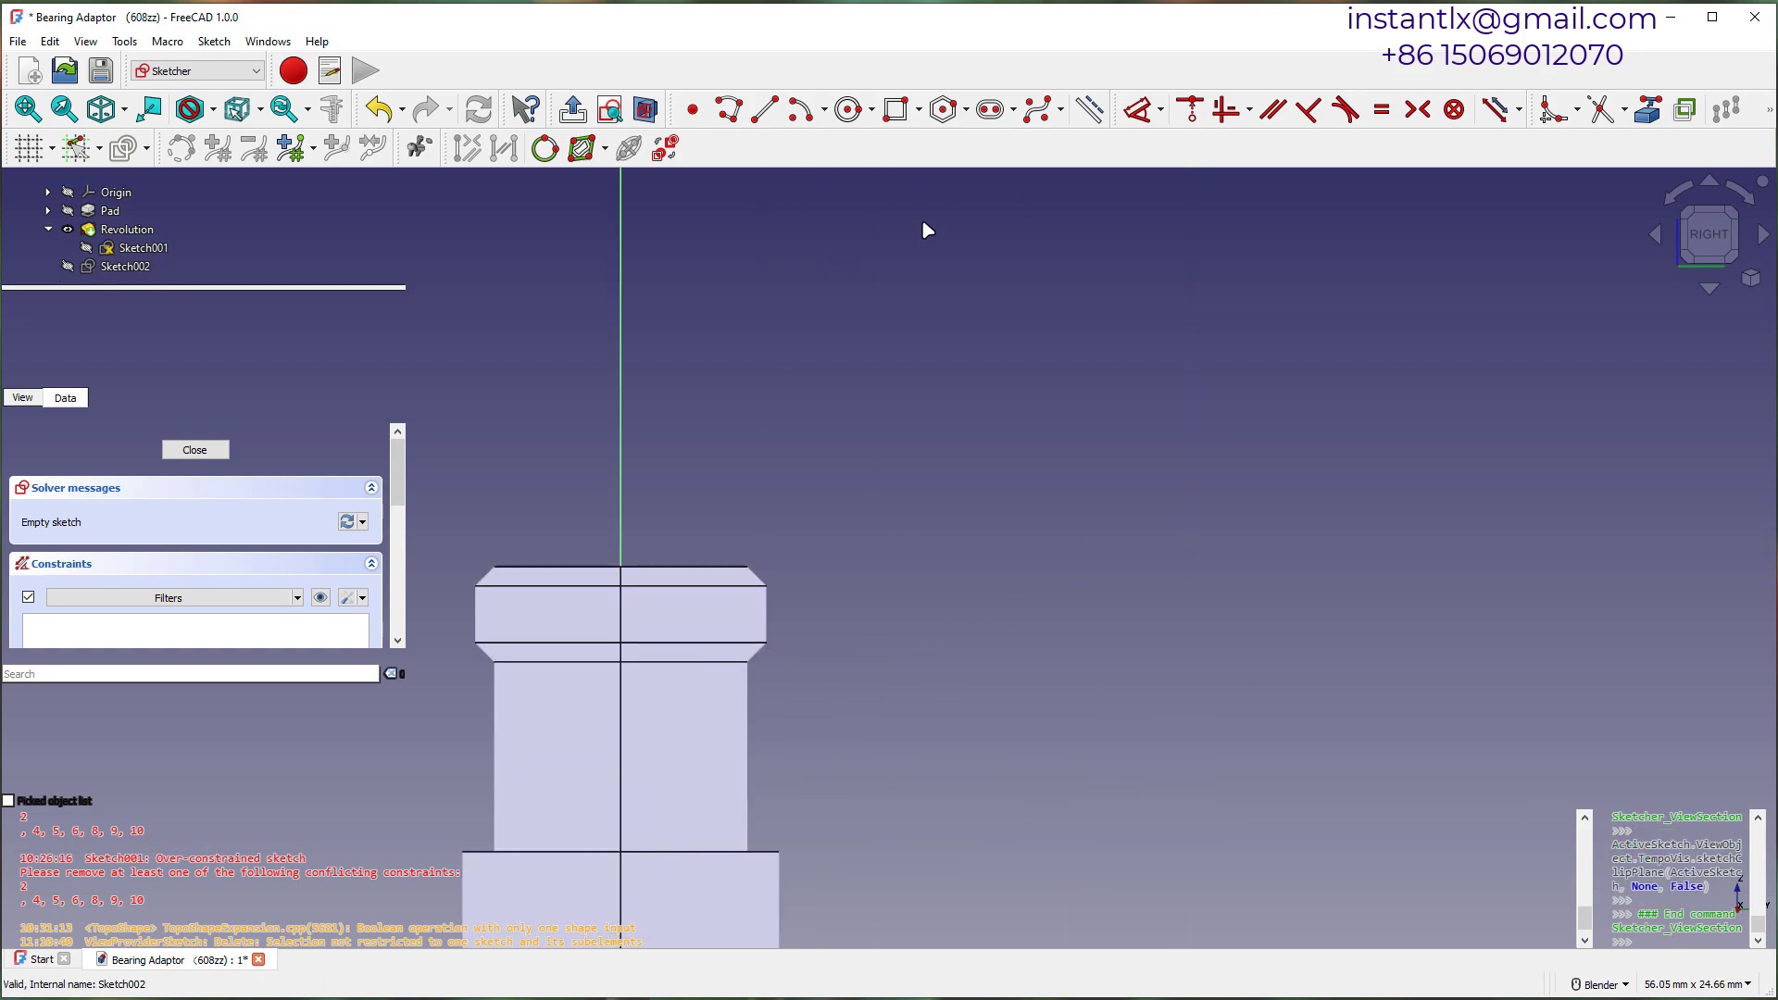
# Sketch a vertical slot centred on the vertical axis through the adaptor's upper end, with 10 mm between arc centres and a 0.6 mm radius.
pyautogui.click(990, 109)
pyautogui.click(621, 450)
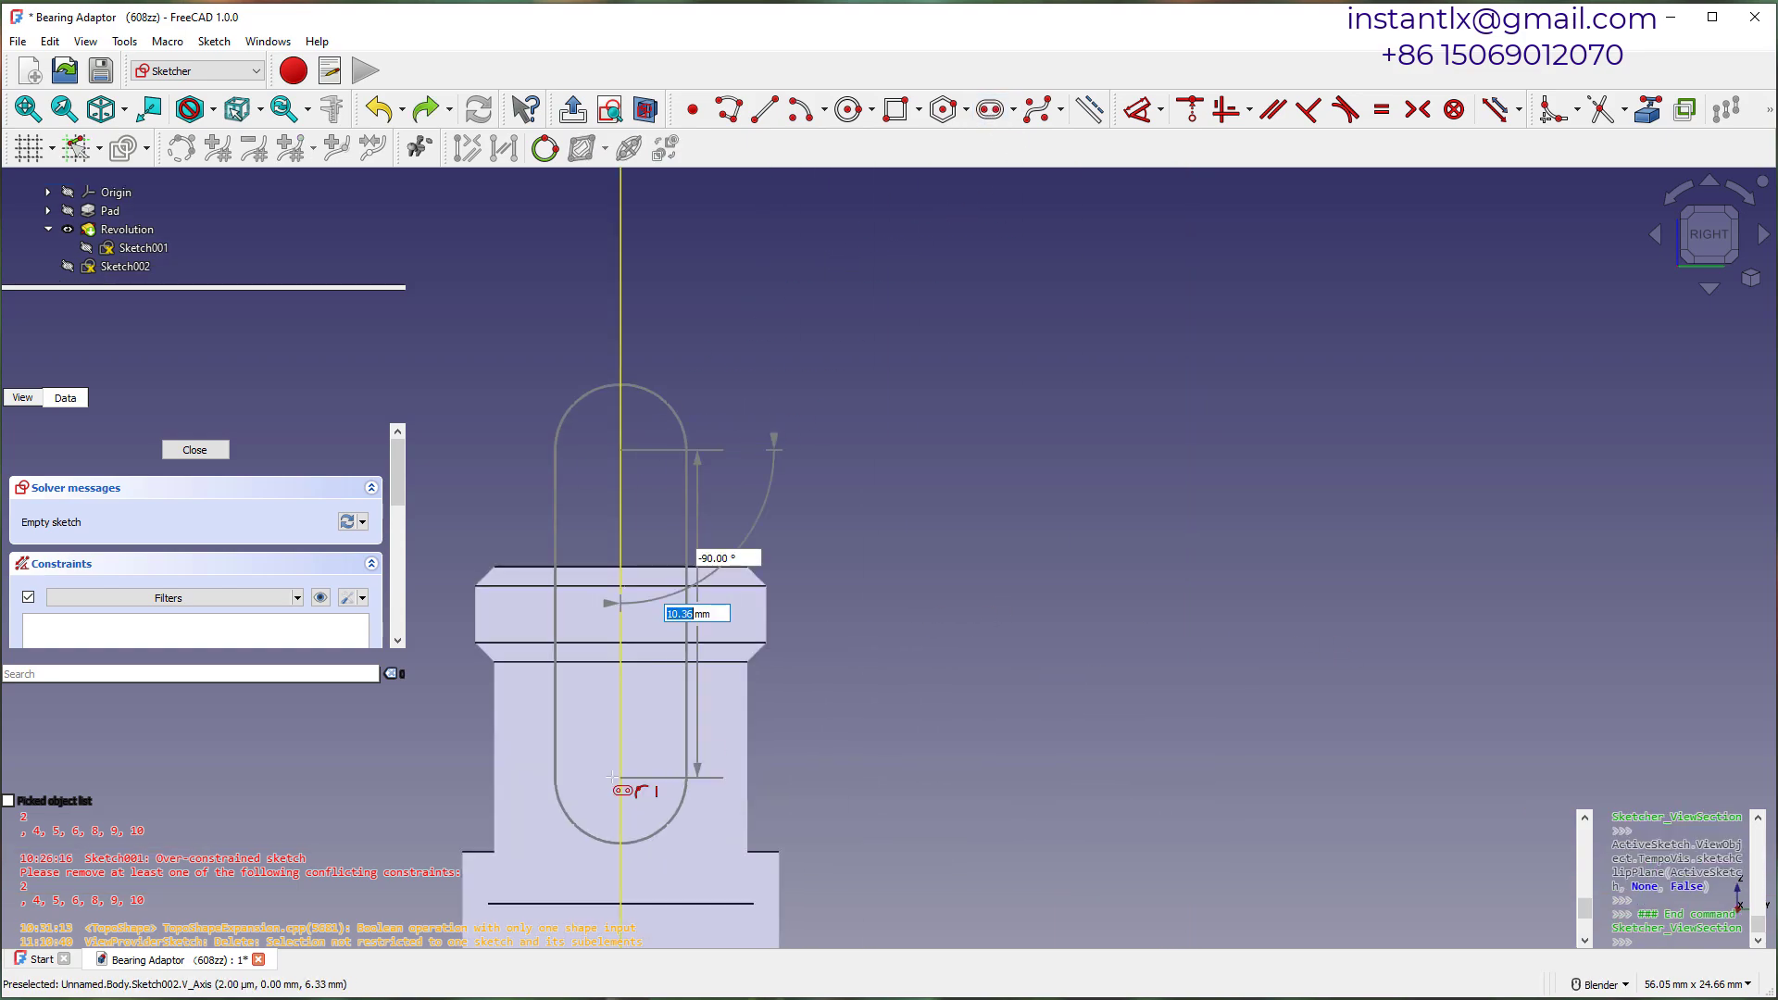
pyautogui.press('Return')
pyautogui.click(612, 777)
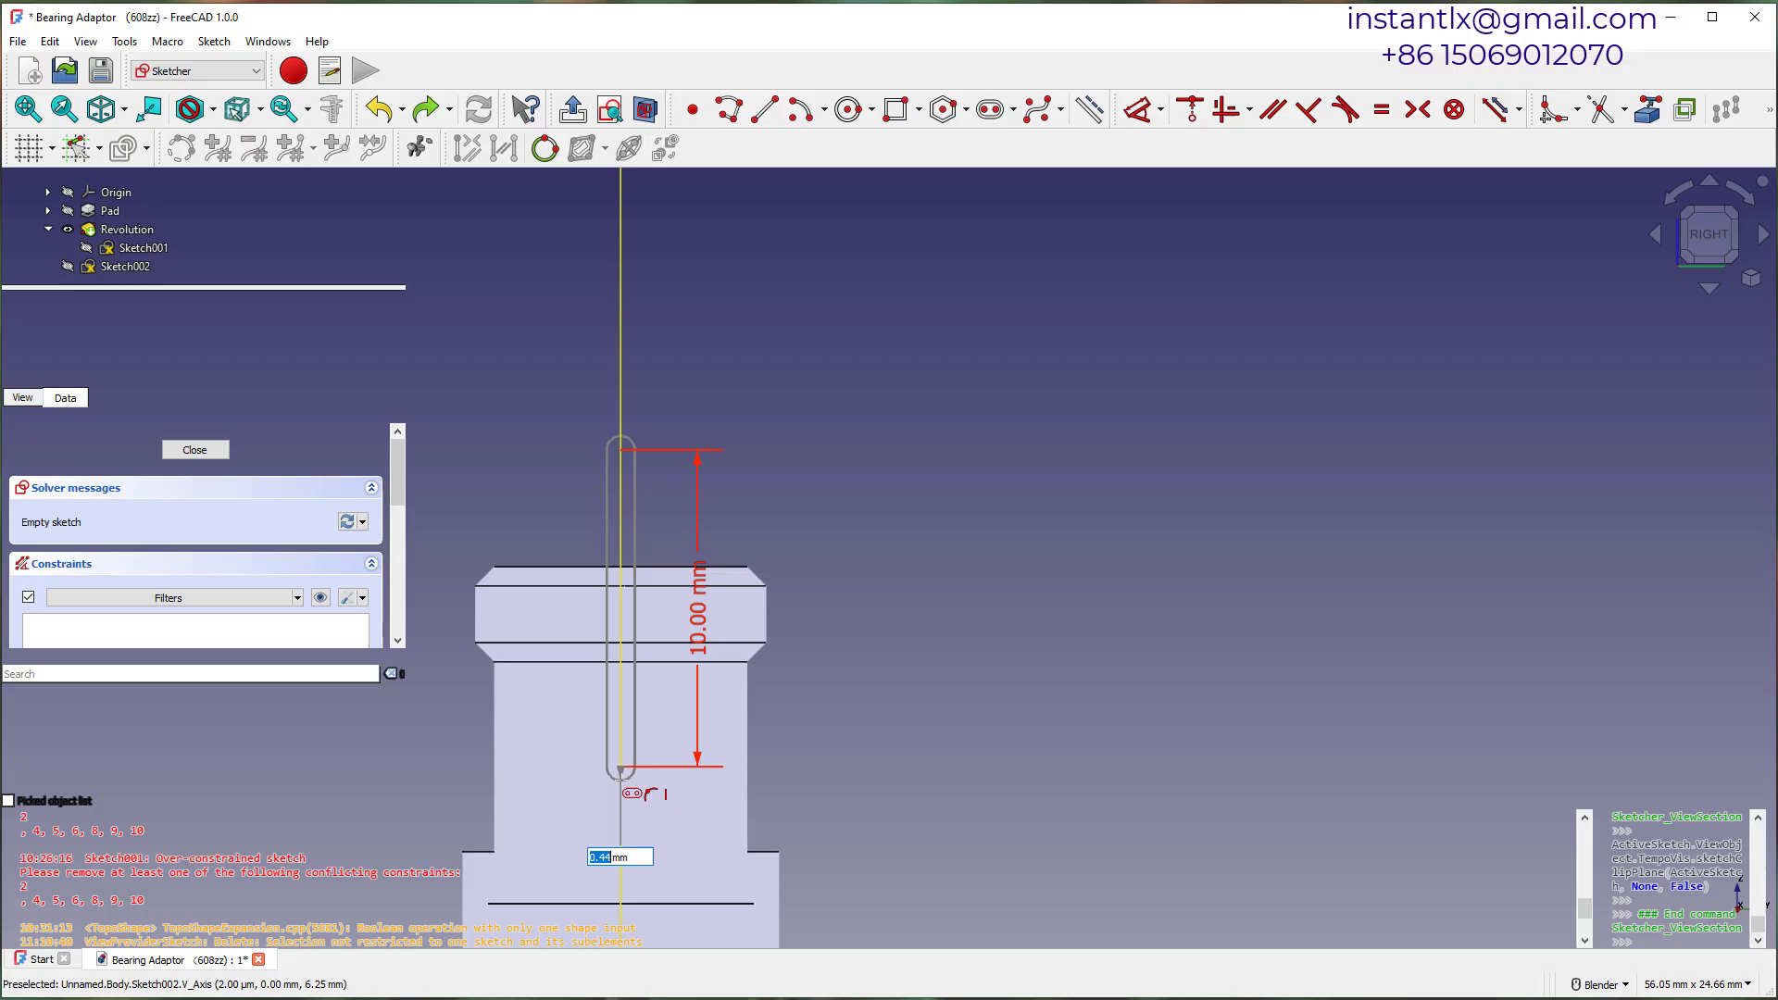
pyautogui.click(638, 753)
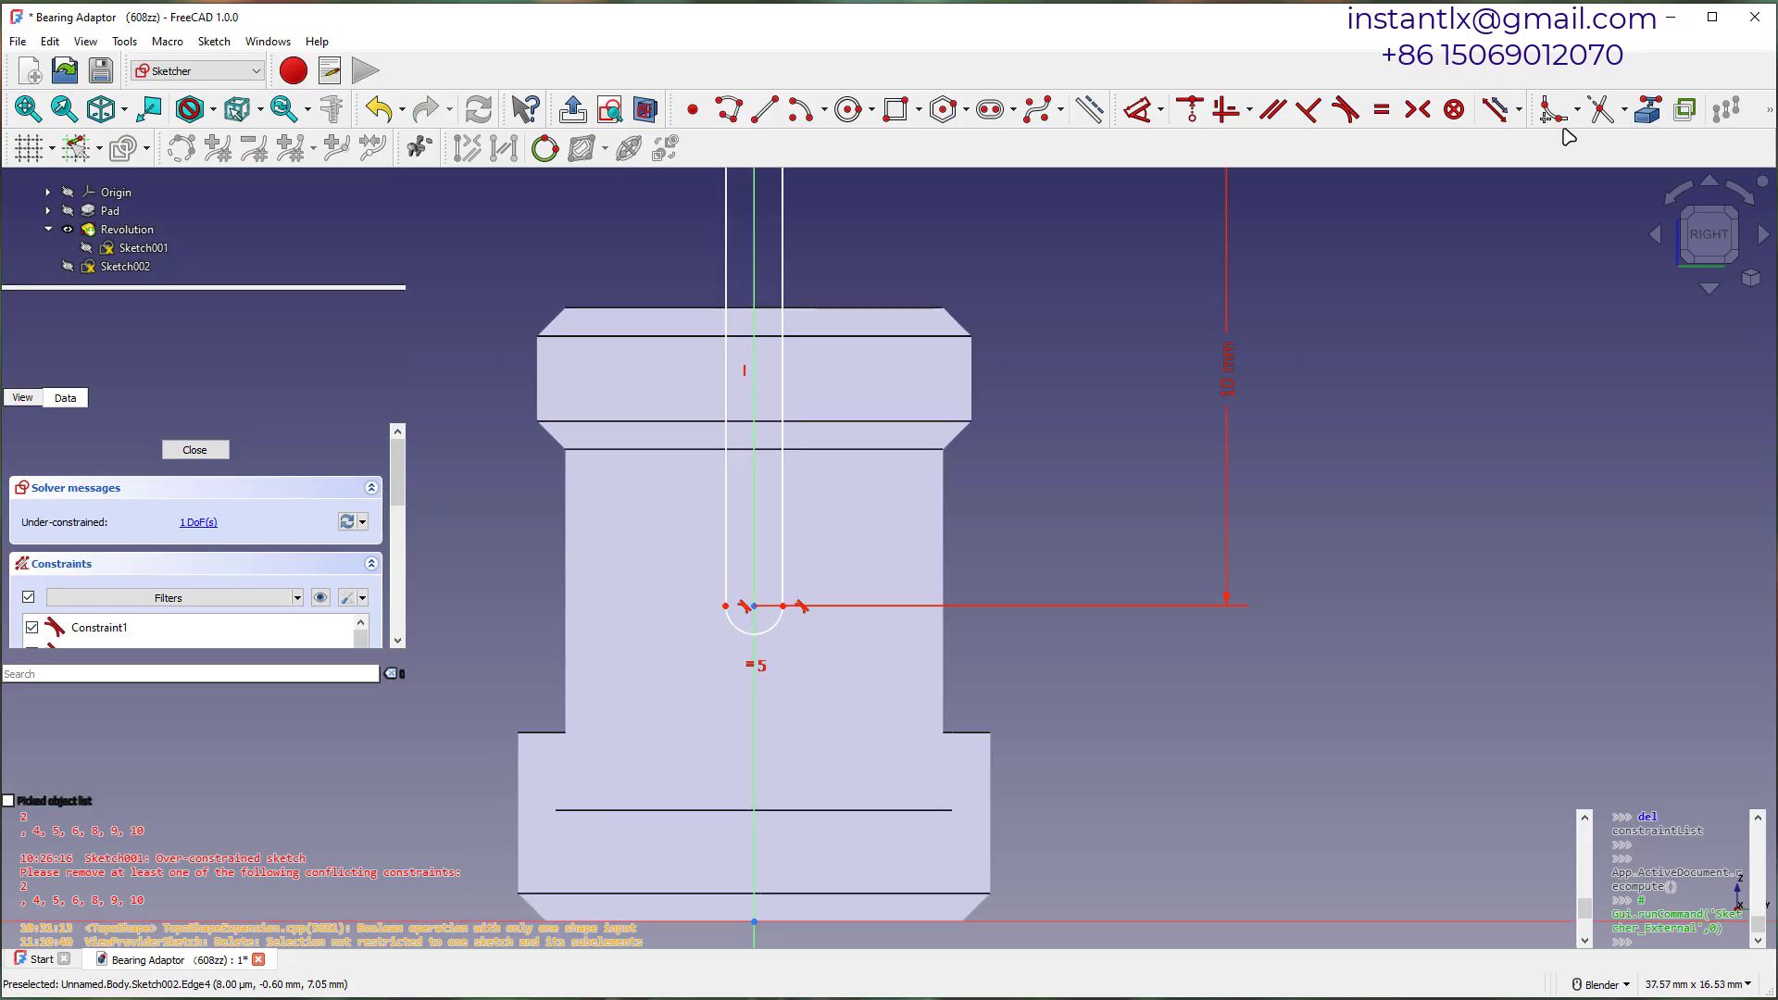
# Reference the adaptor's top edge as external geometry, constrain the slot's lower arc 4 mm above the horizontal axis and close the sketch.
pyautogui.click(1138, 109)
pyautogui.click(765, 631)
pyautogui.click(841, 307)
pyautogui.press('Escape')
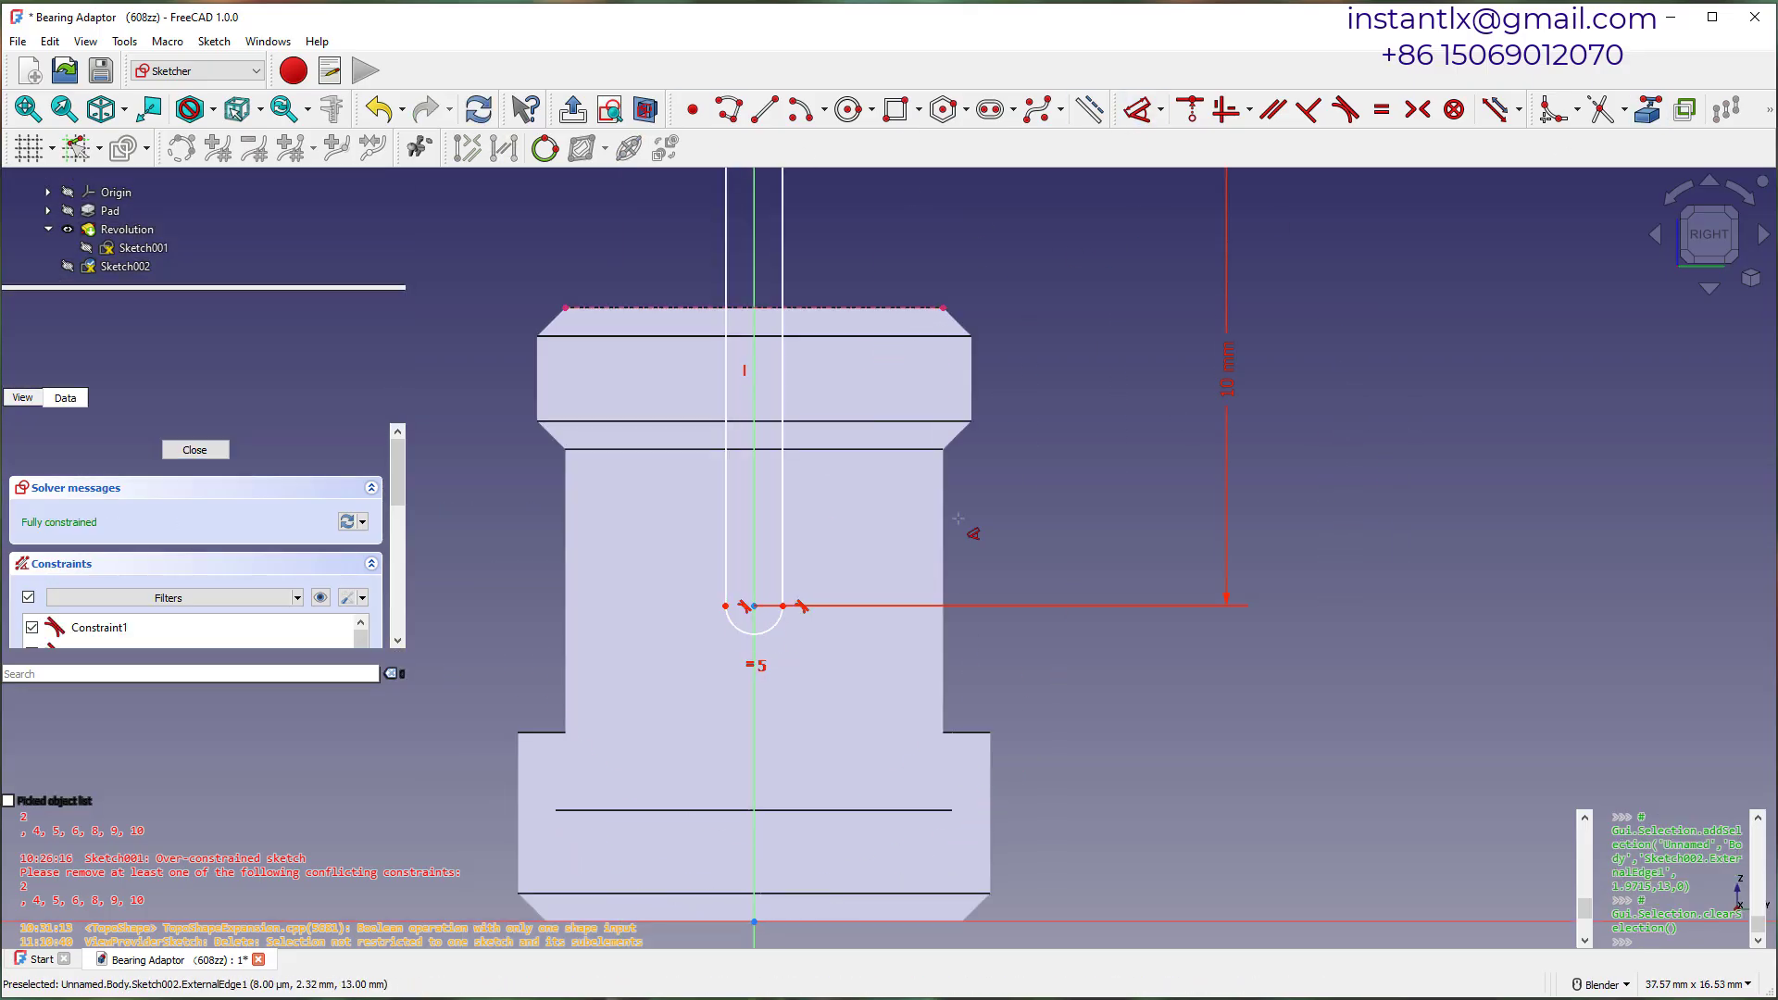
pyautogui.click(770, 630)
pyautogui.keyDown('shift'); pyautogui.moveTo(1144, 921); pyautogui.dragTo(1133, 657, button='middle'); pyautogui.keyUp('shift')
pyautogui.click(1139, 663)
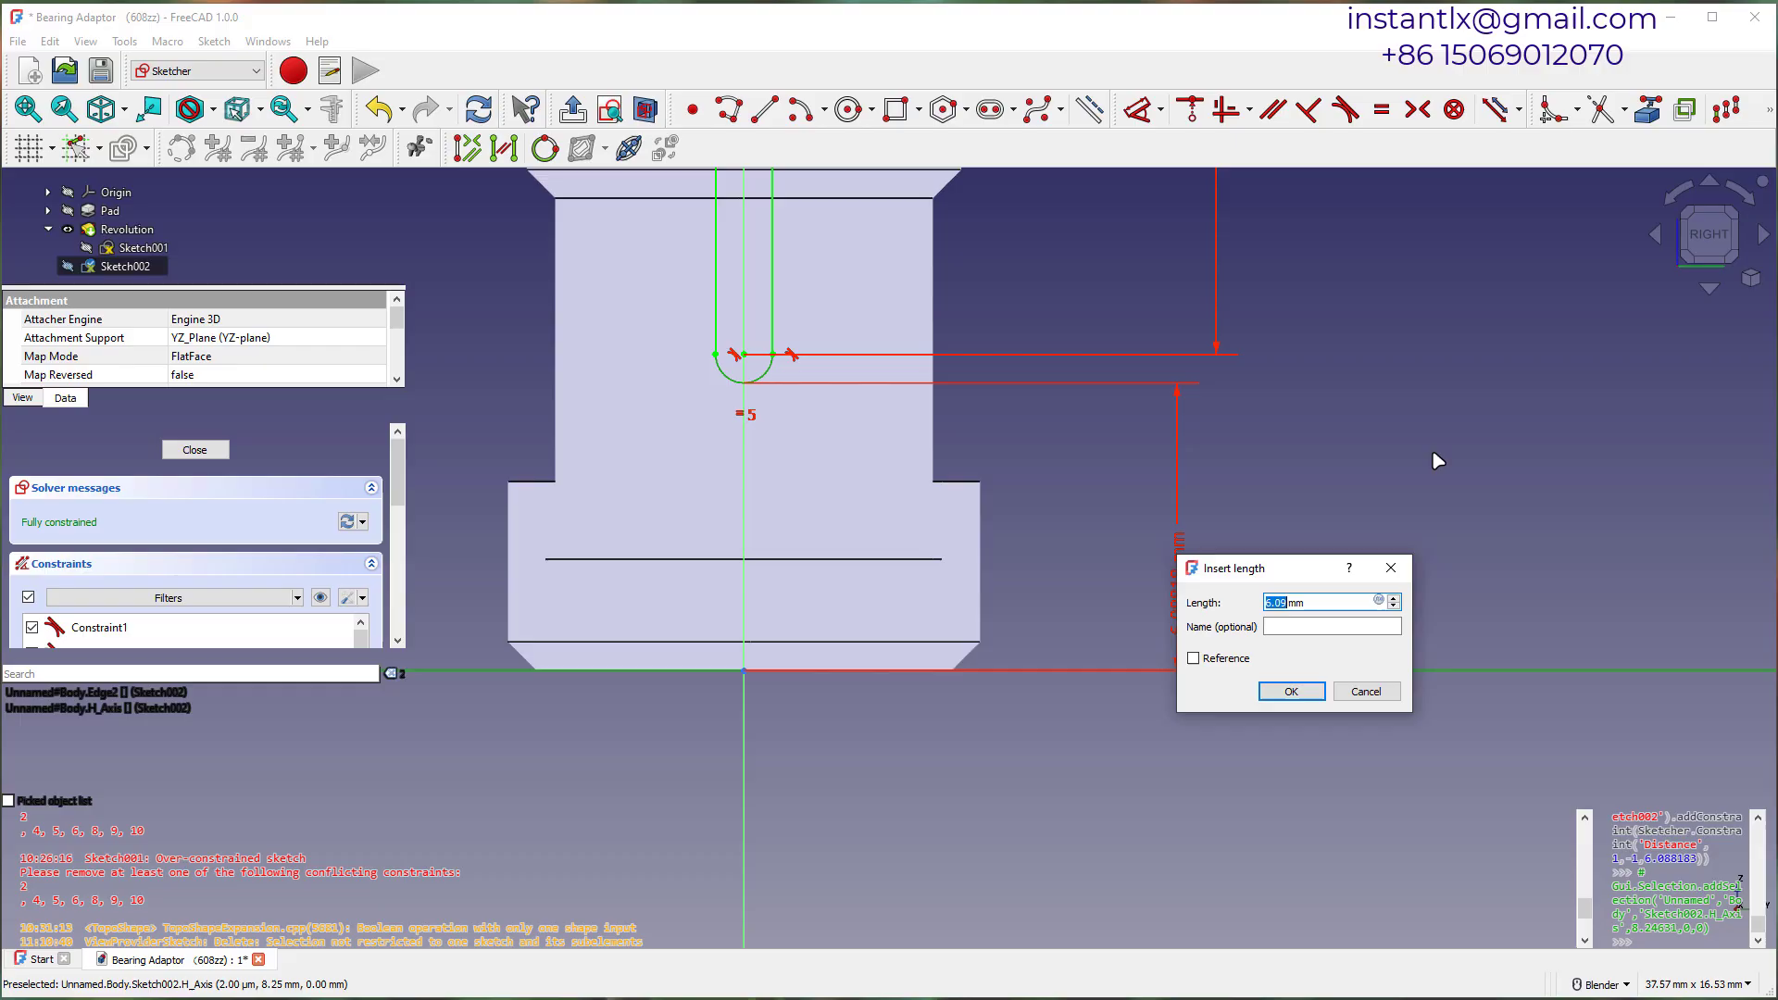
pyautogui.write('4')
pyautogui.press('Return')
pyautogui.scroll(-4, 1204, 335)
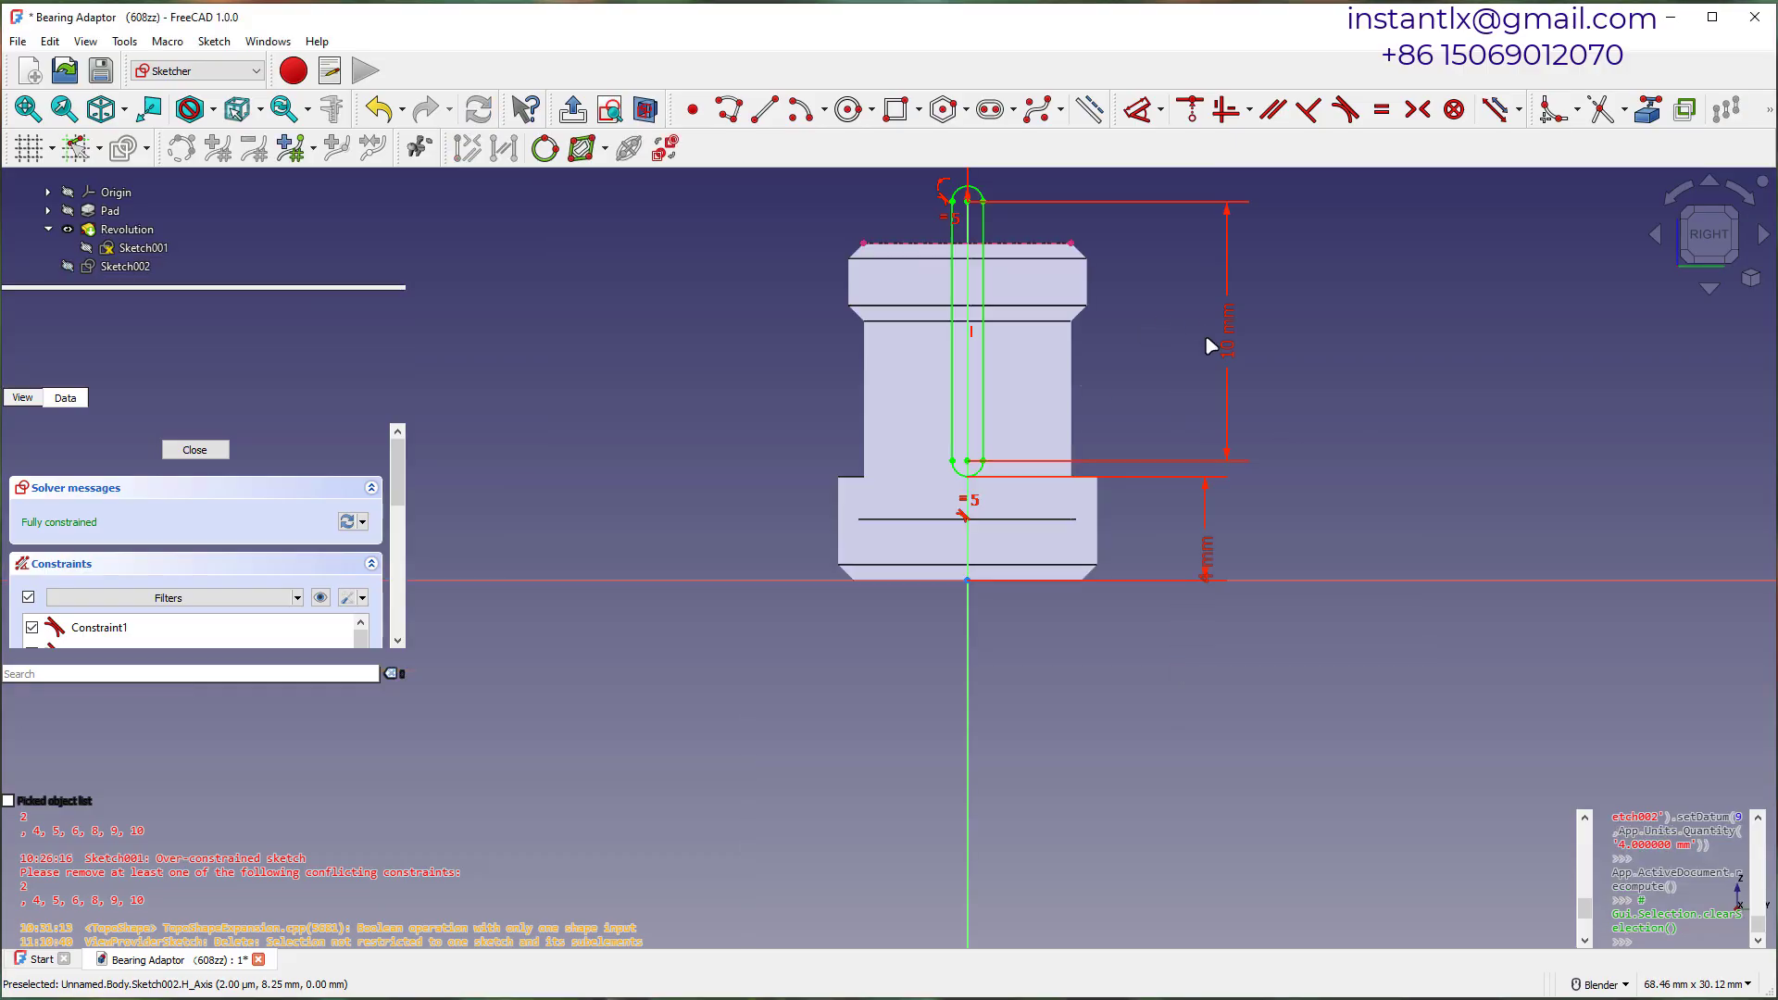
pyautogui.click(195, 450)
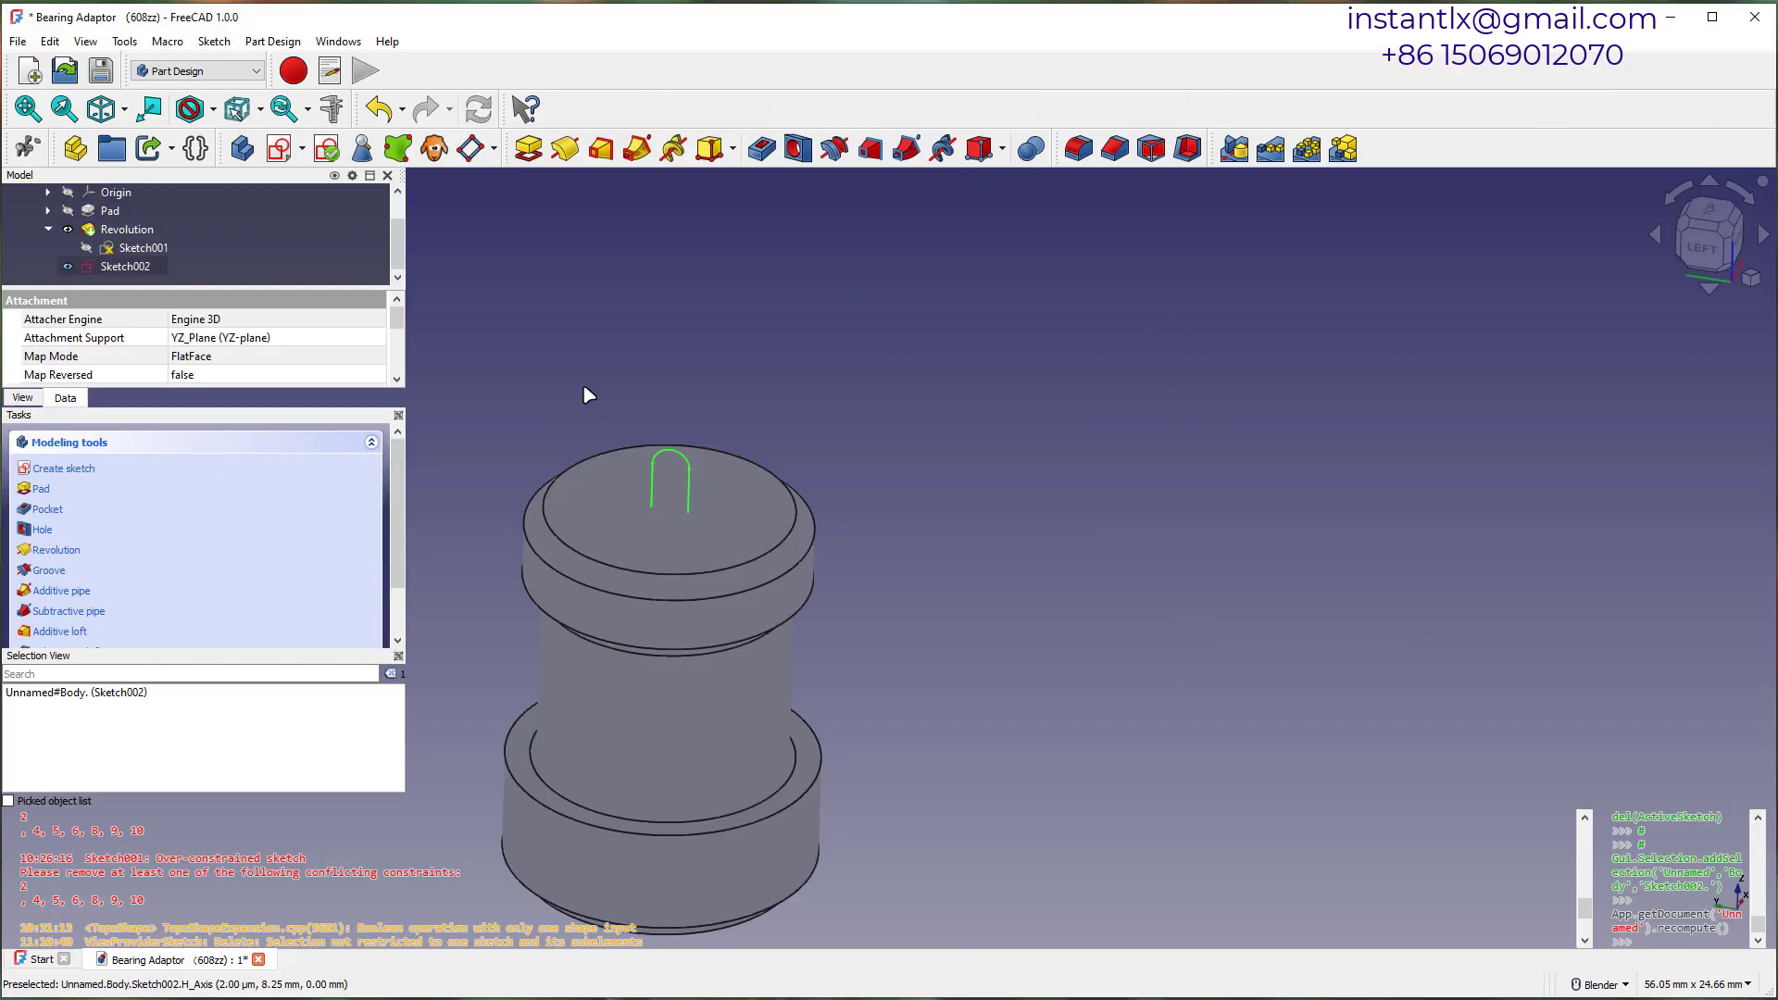
# Pocket the slot sketch through both sides of the adaptor using the Two dimensions type.
pyautogui.click(763, 149)
pyautogui.click(218, 522)
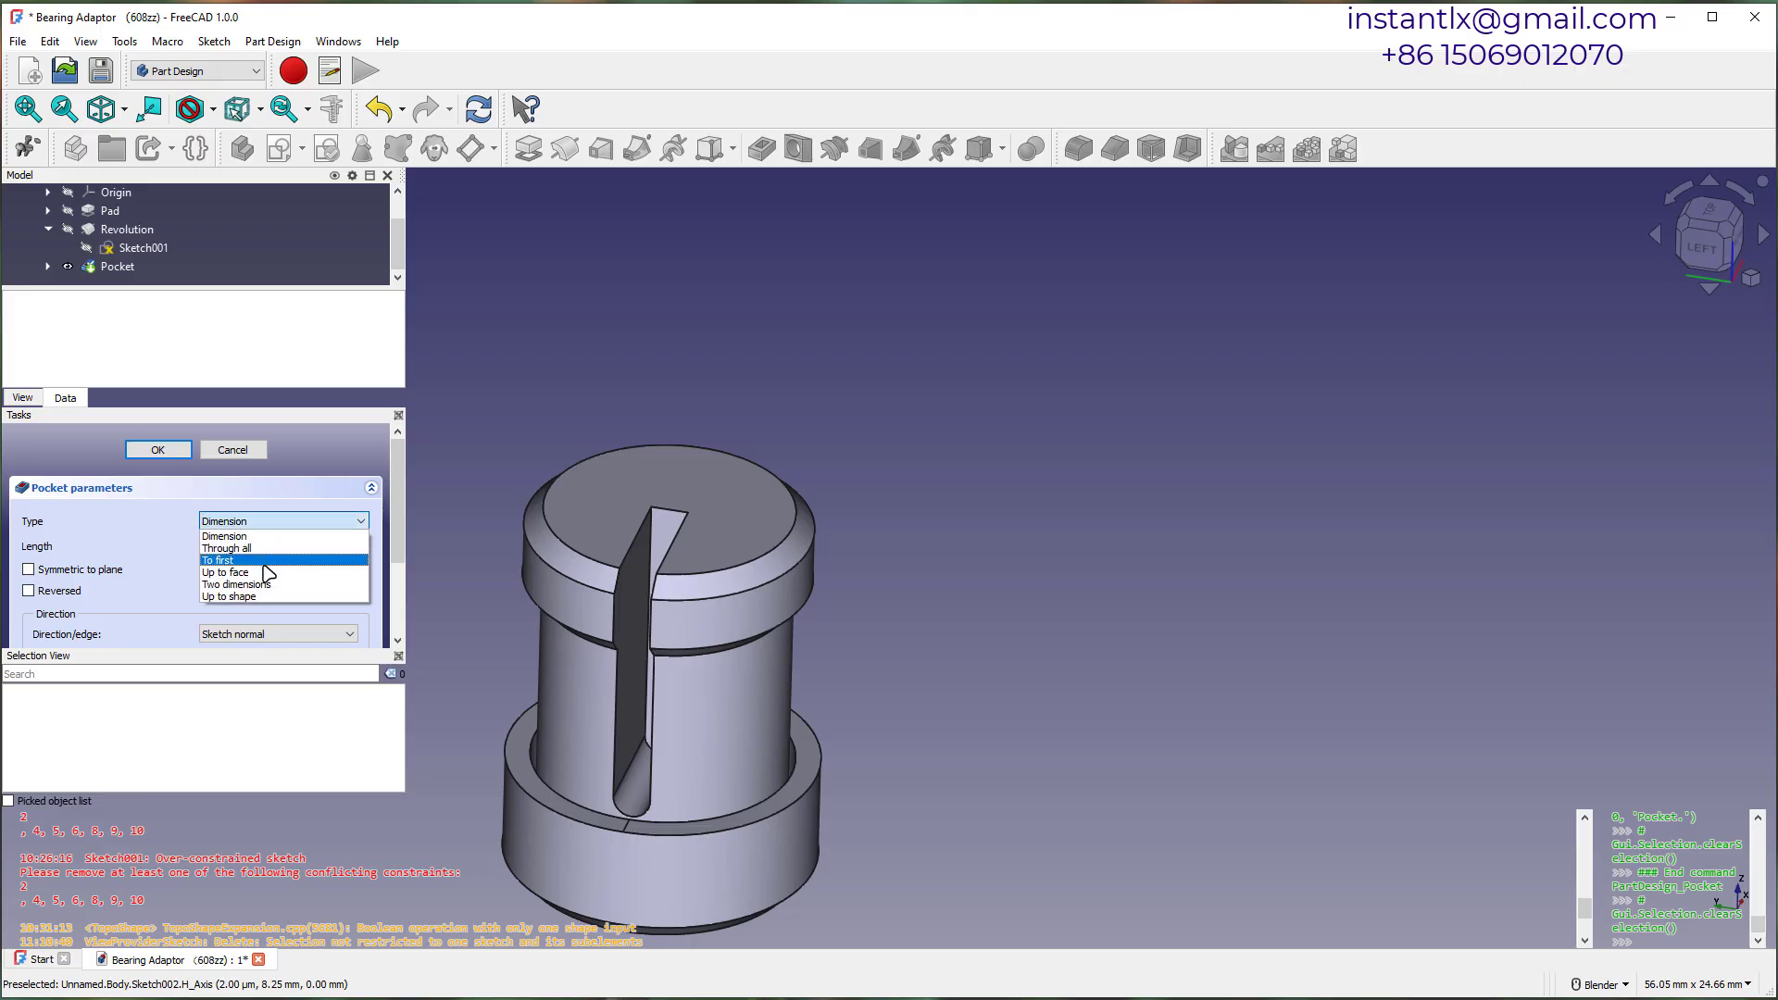
pyautogui.click(264, 584)
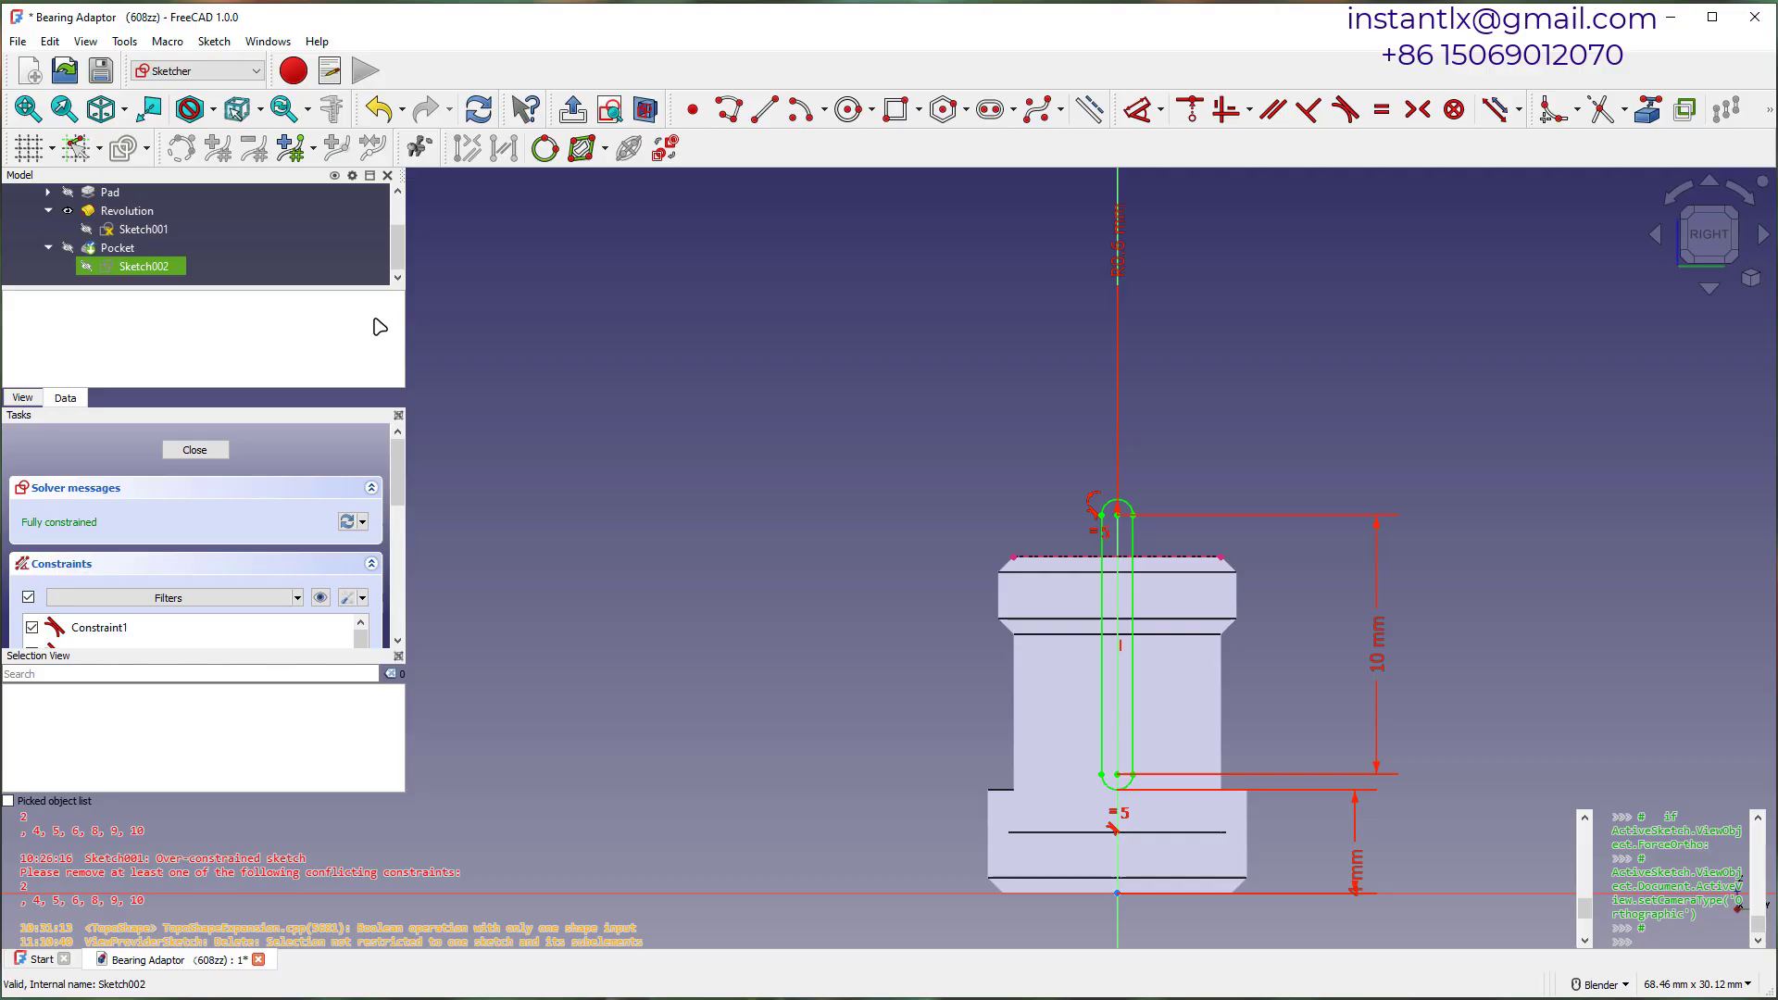
# Set the slot's radius to 0.4 mm in the pocket's sketch and close the sketch.
pyautogui.doubleClick(199, 486)
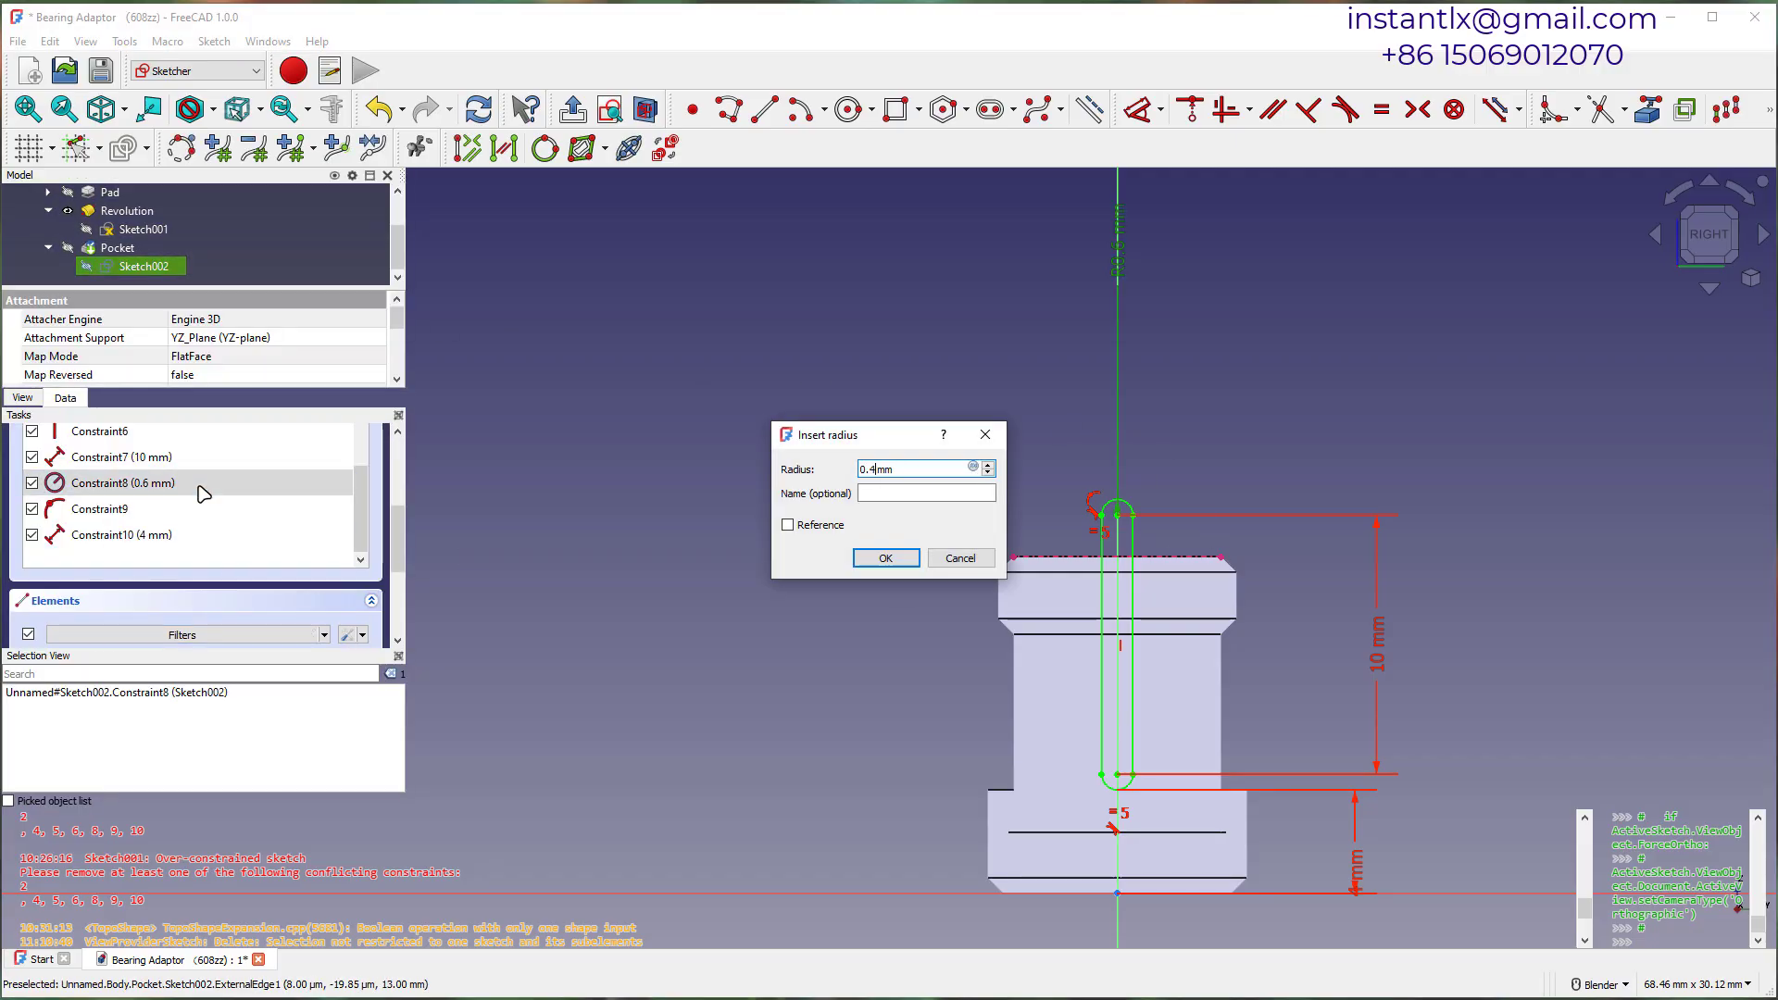
pyautogui.write('0.4')
pyautogui.press('Return')
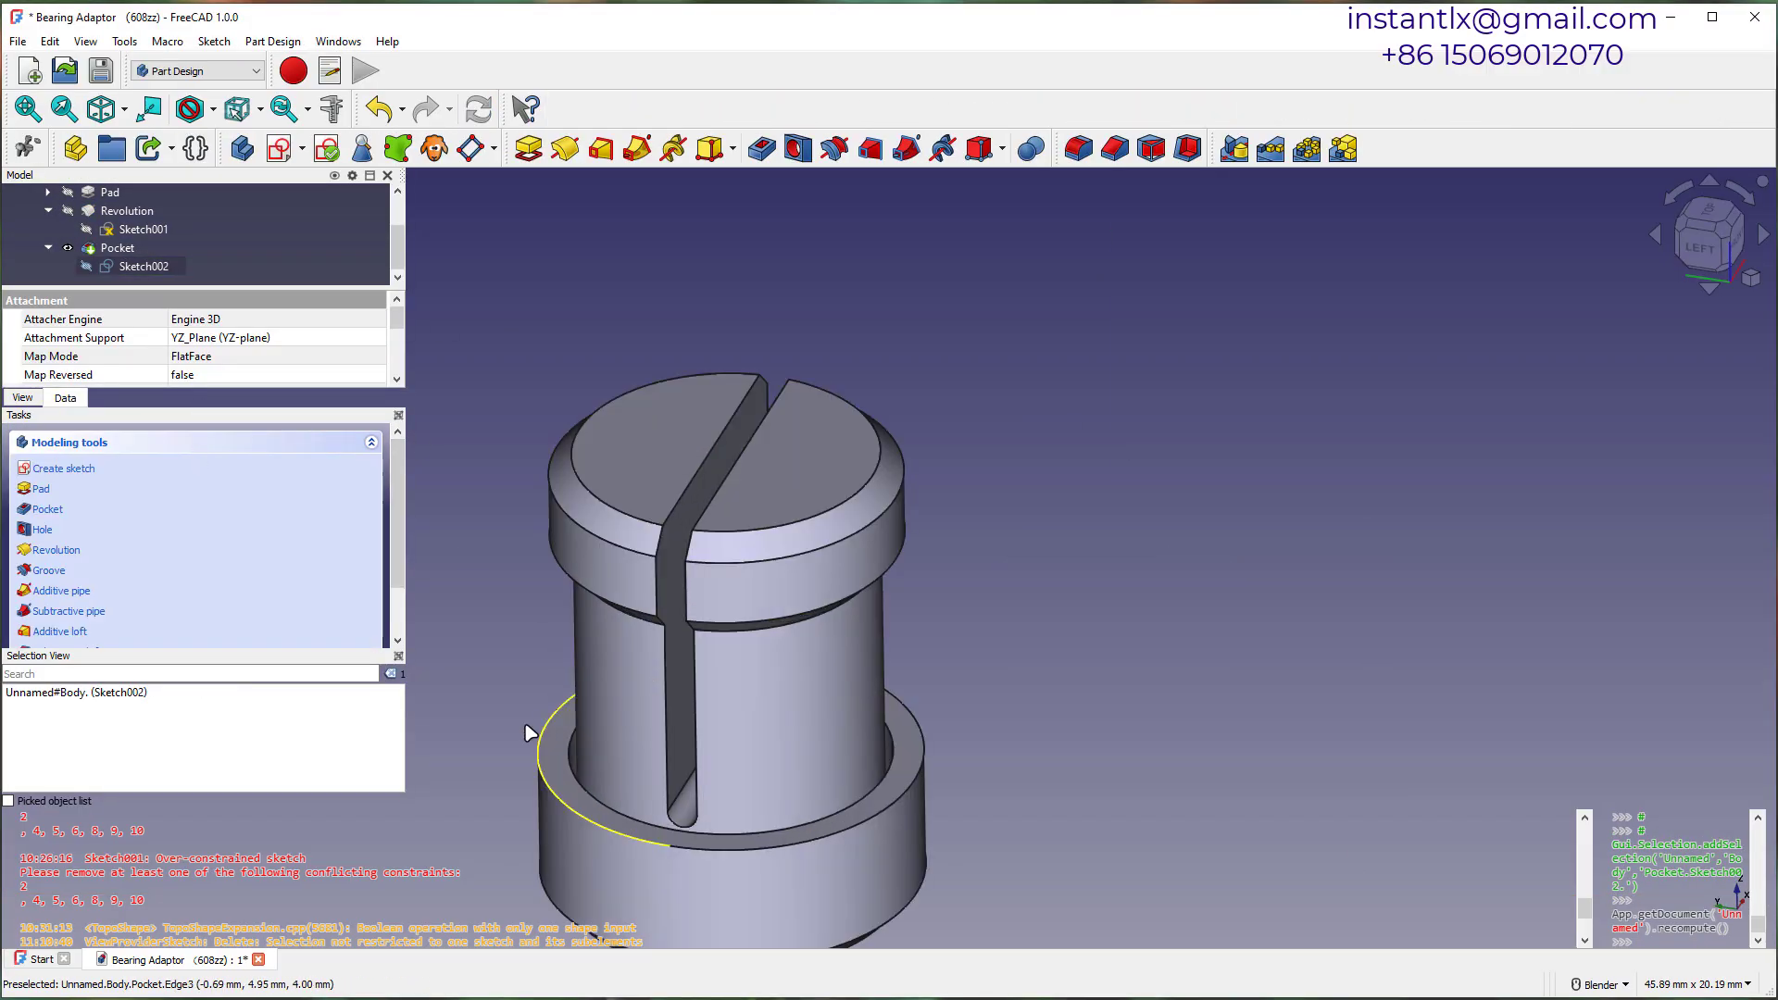
pyautogui.scroll(3, 530, 733)
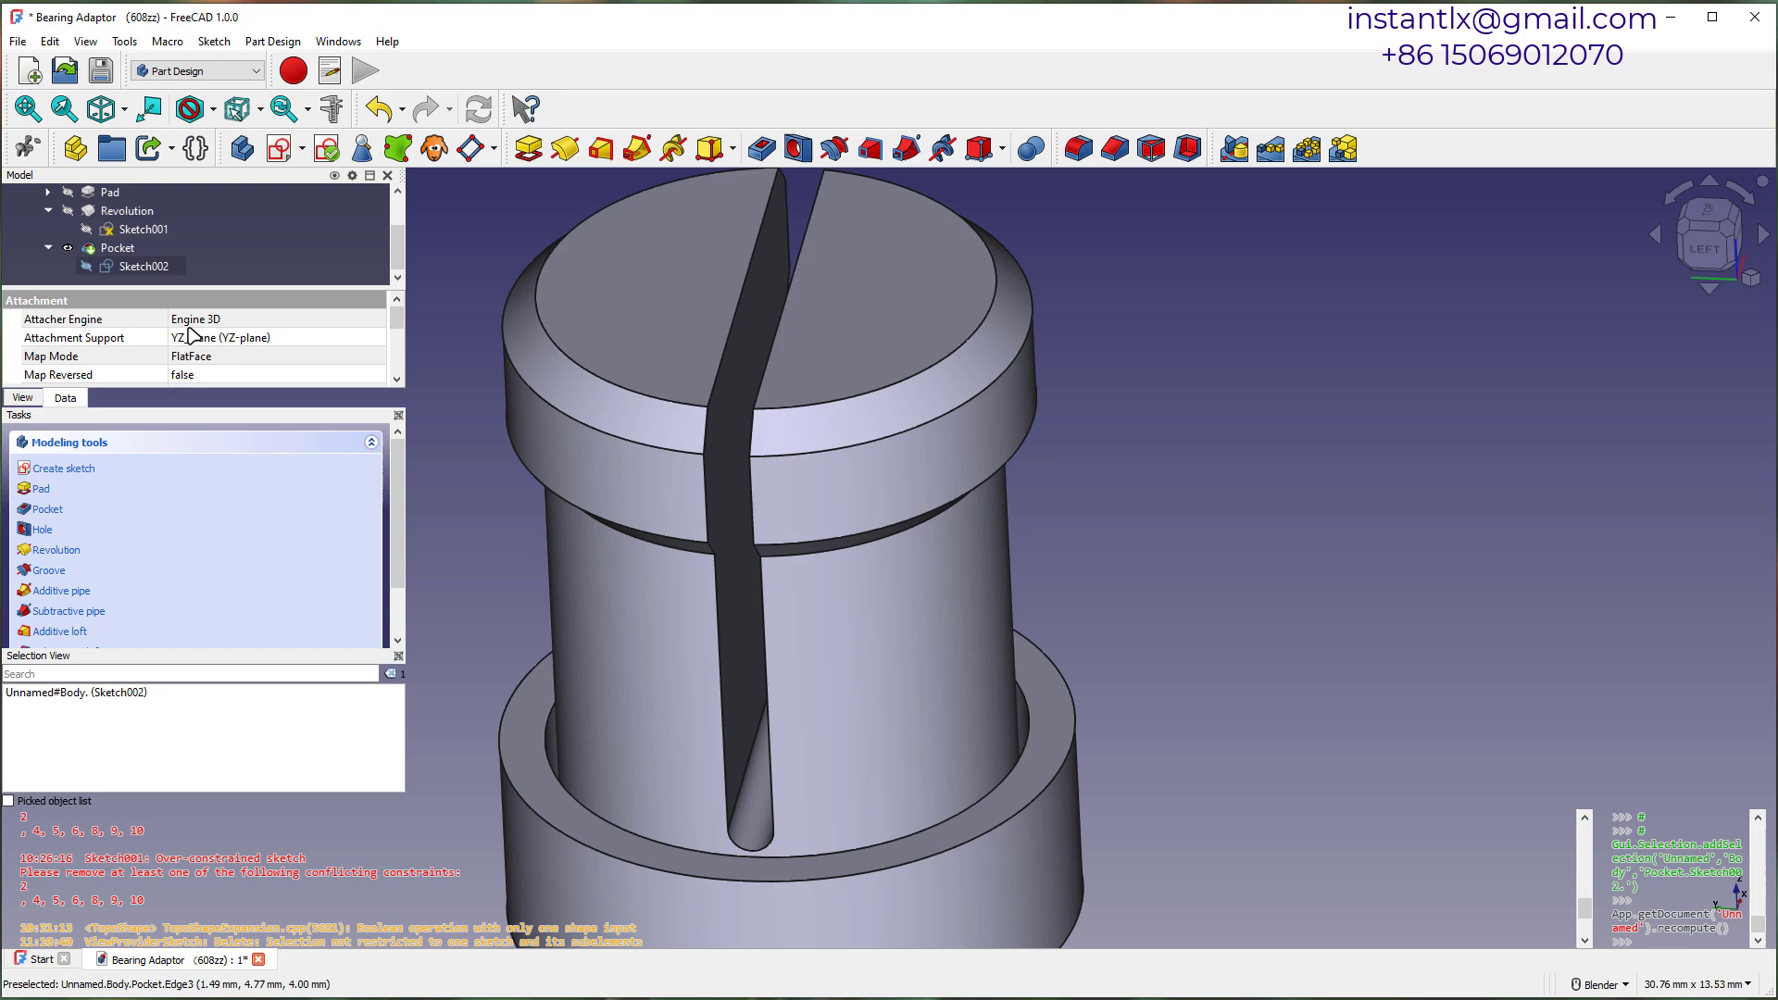
pyautogui.doubleClick(149, 269)
pyautogui.scroll(-5, 222, 567)
pyautogui.scroll(5, 222, 567)
pyautogui.click(196, 449)
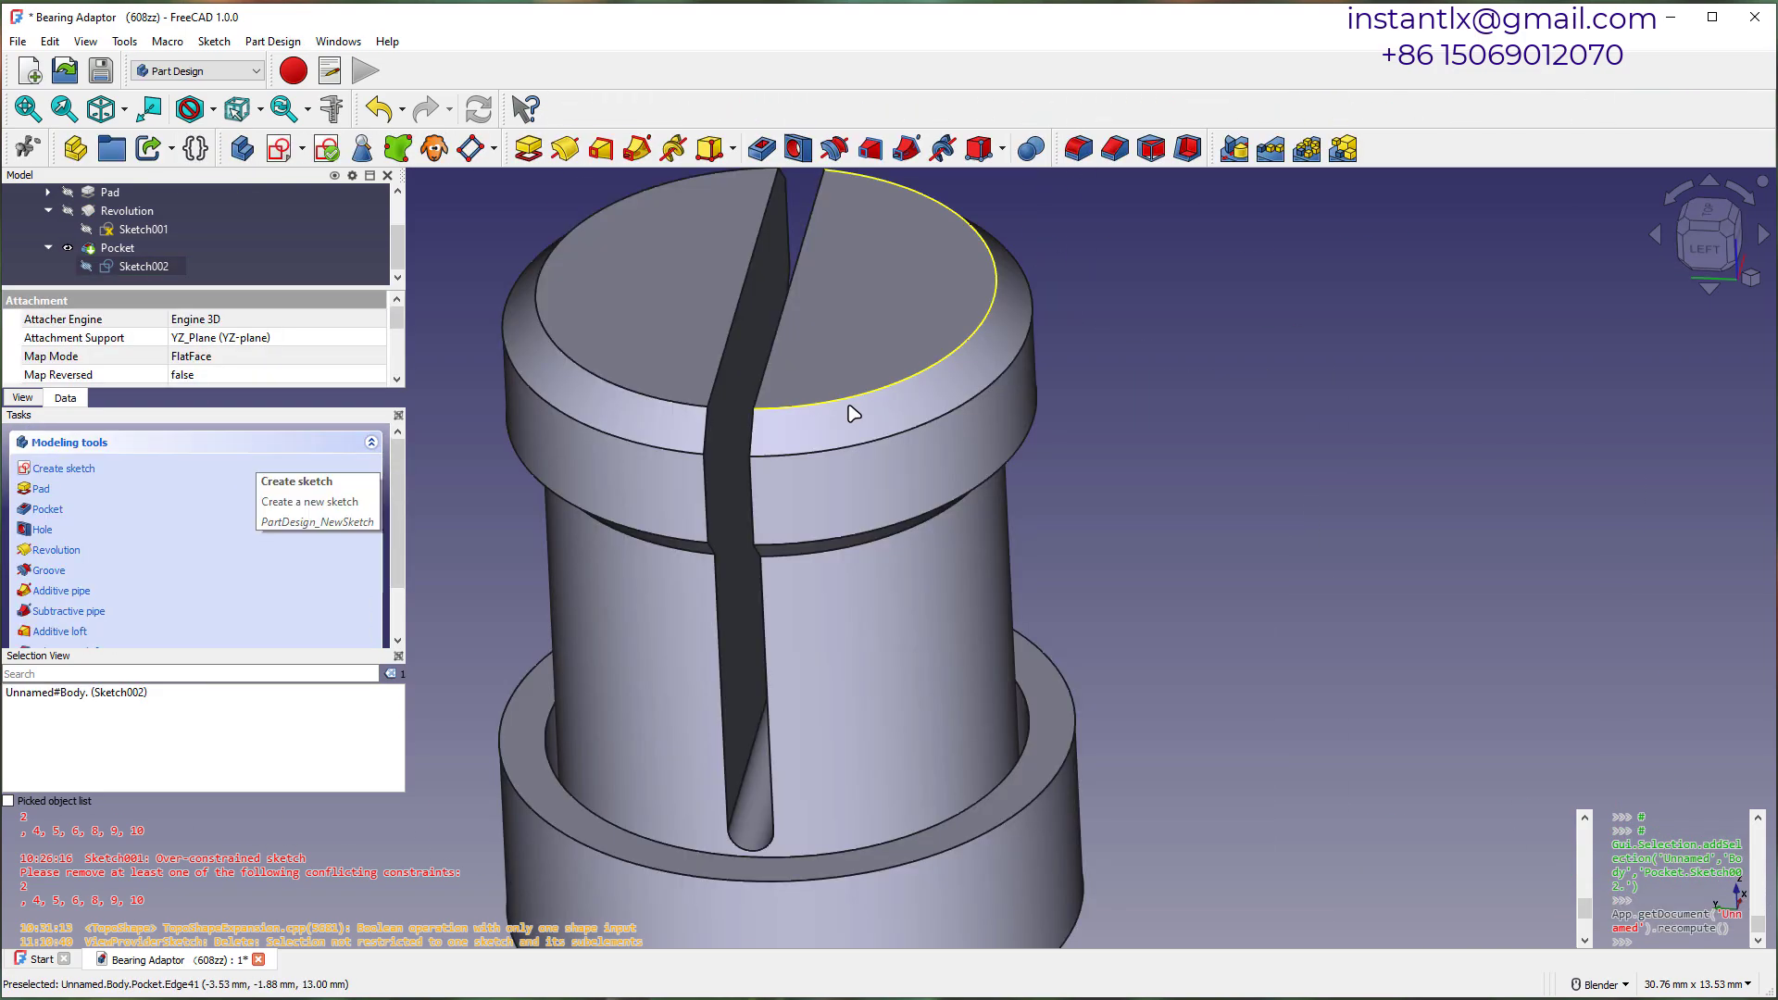
# Polar-pattern the slot pocket about the vertical sketch axis with 3 occurrences over an overall angle of 360°.
pyautogui.click(110, 248)
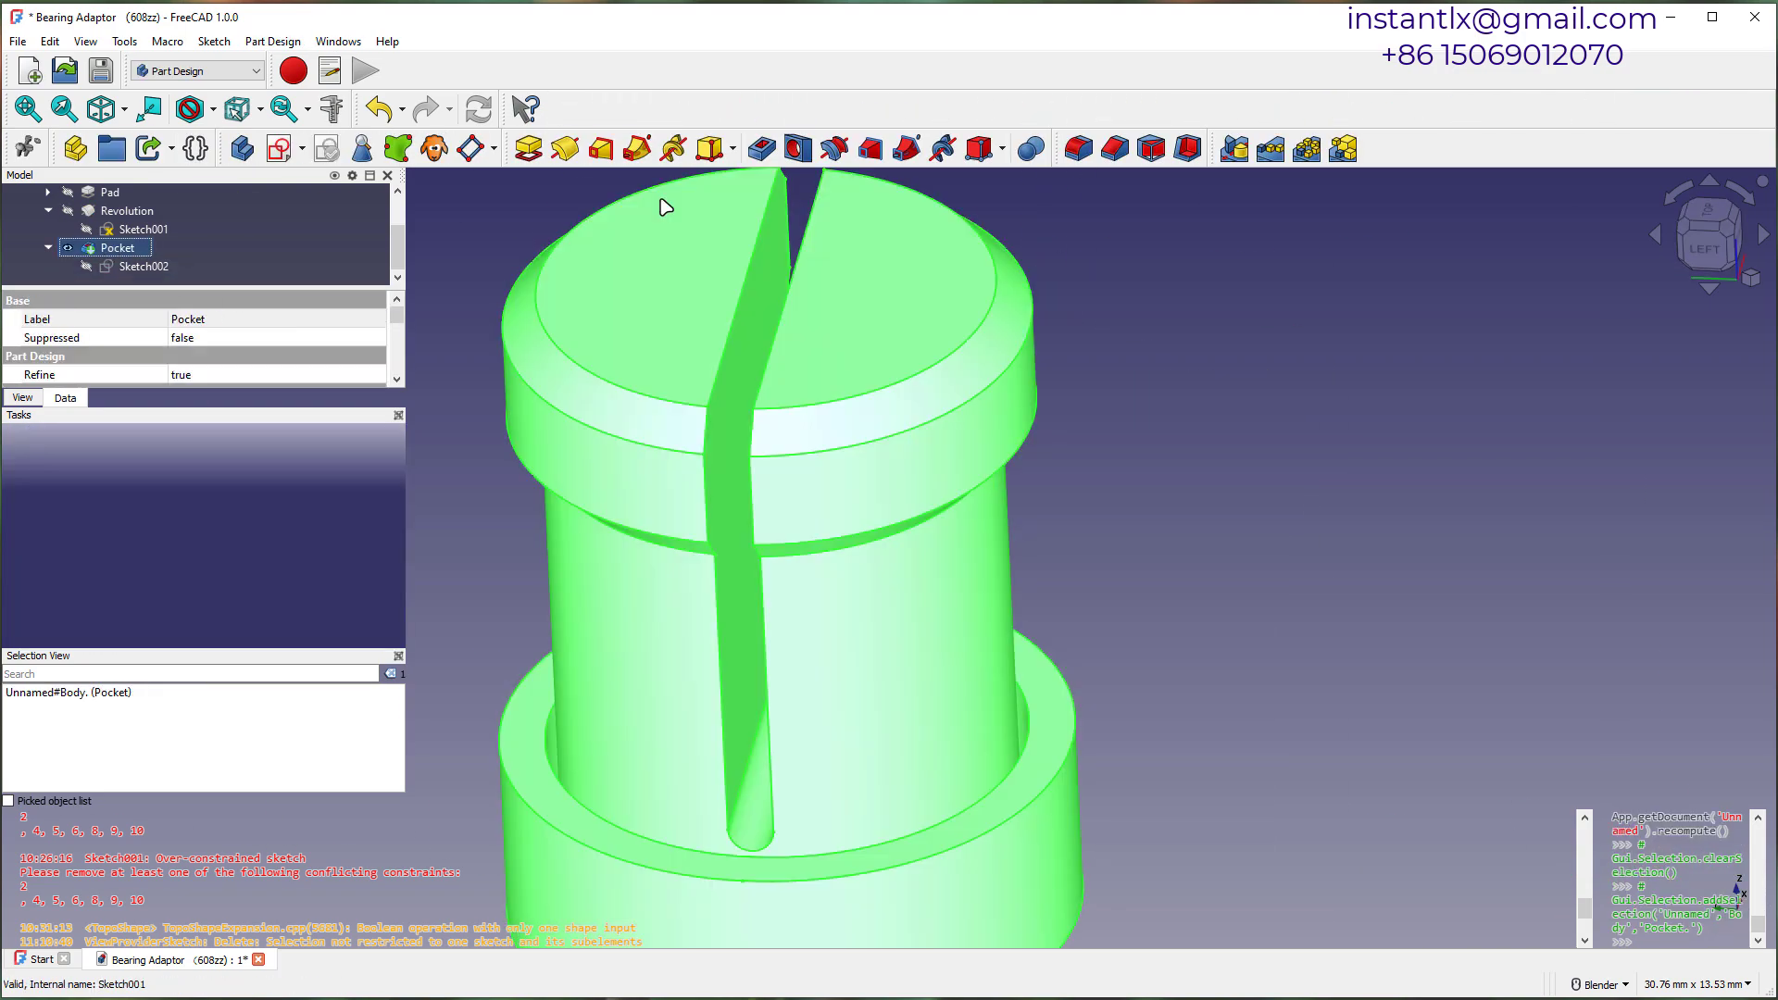
pyautogui.click(1301, 156)
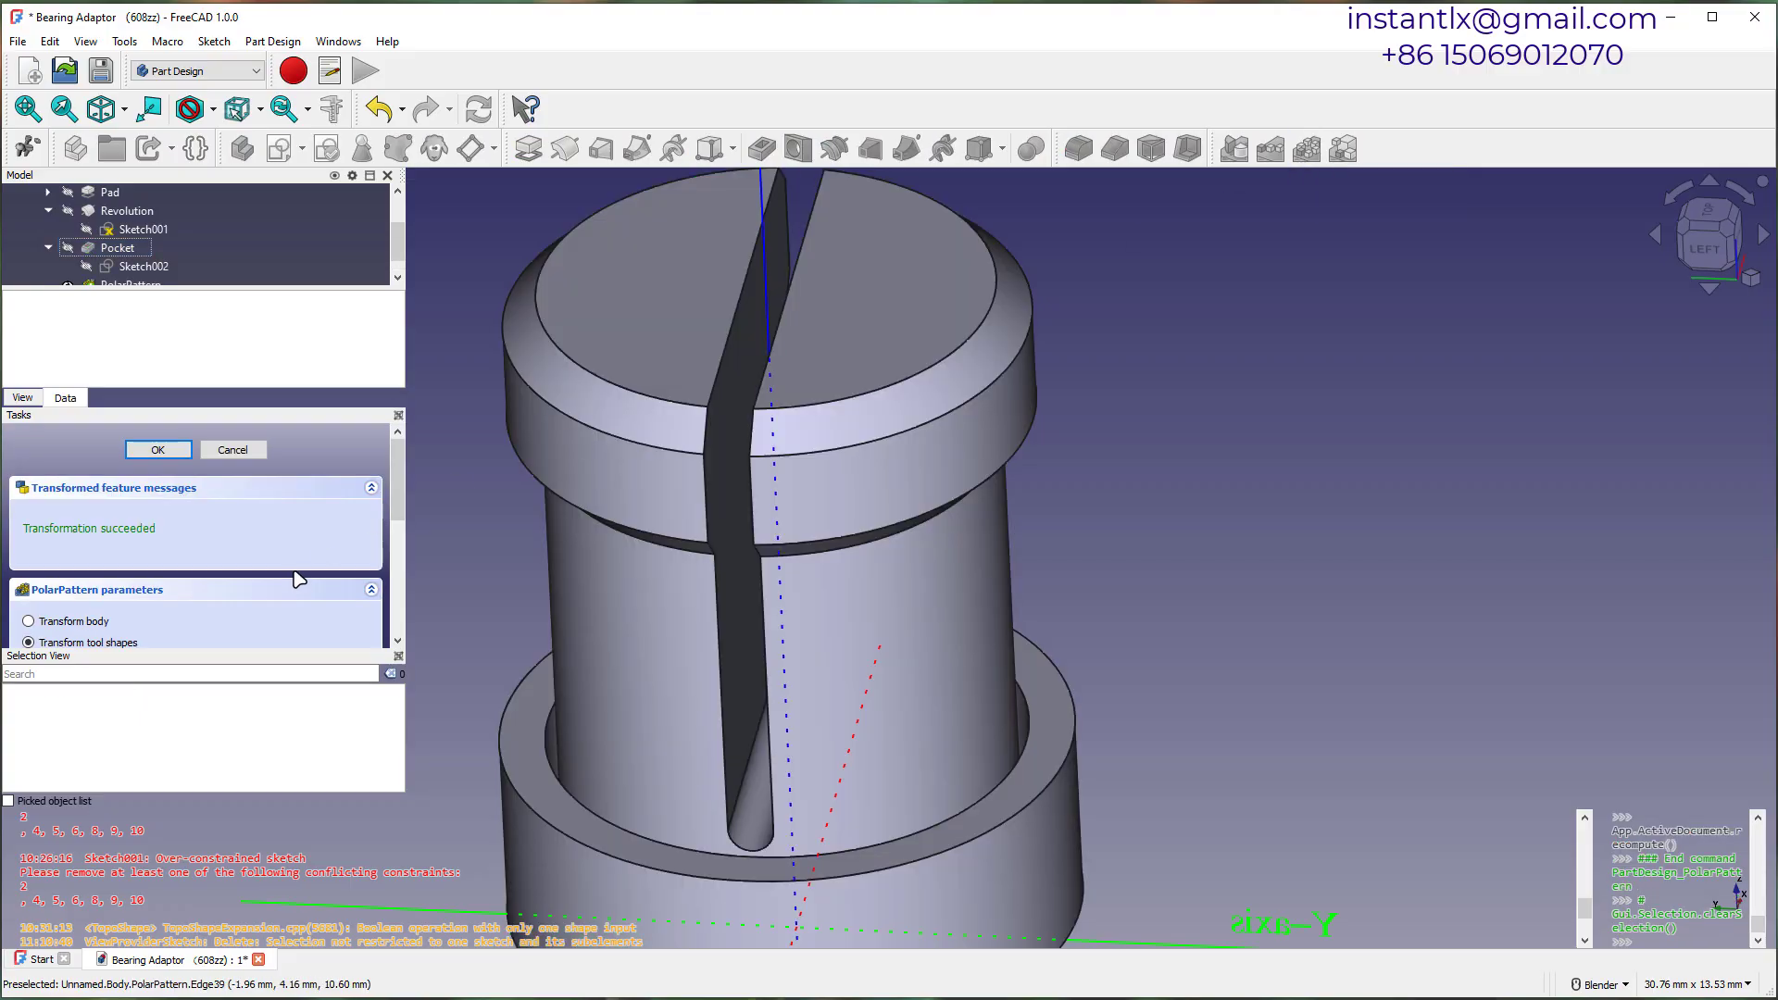
pyautogui.moveTo(402, 493); pyautogui.dragTo(402, 595)
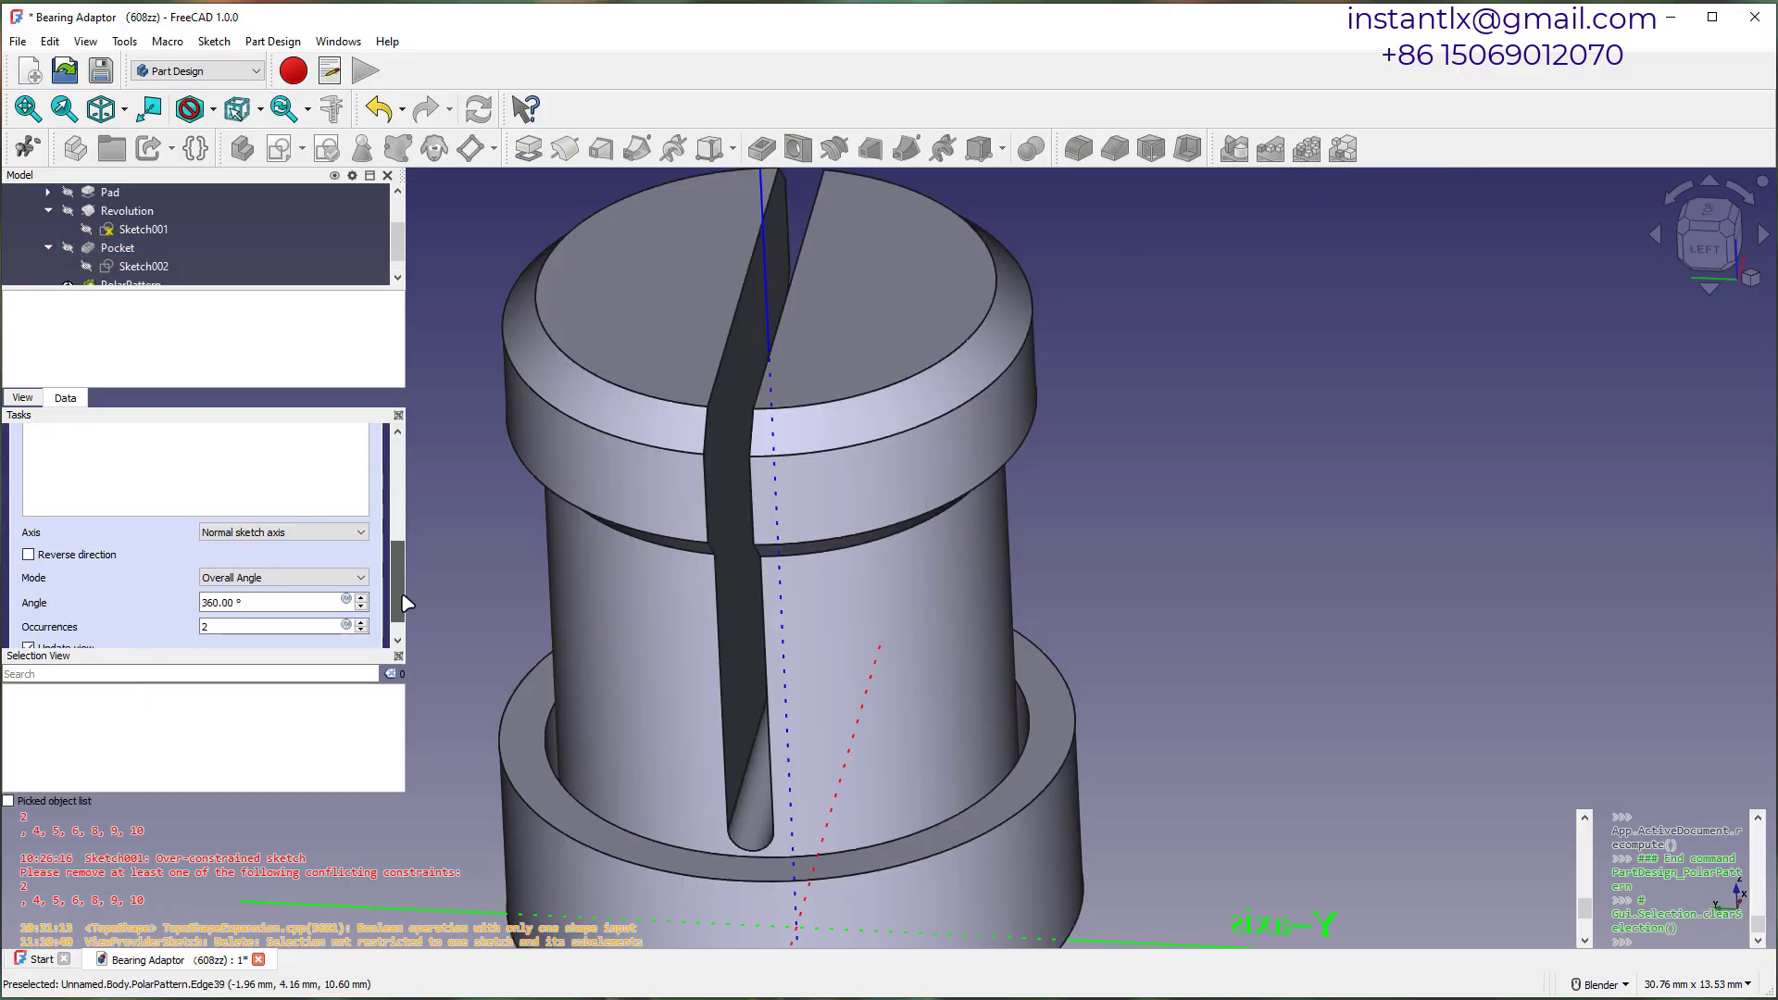
pyautogui.click(269, 534)
pyautogui.click(267, 560)
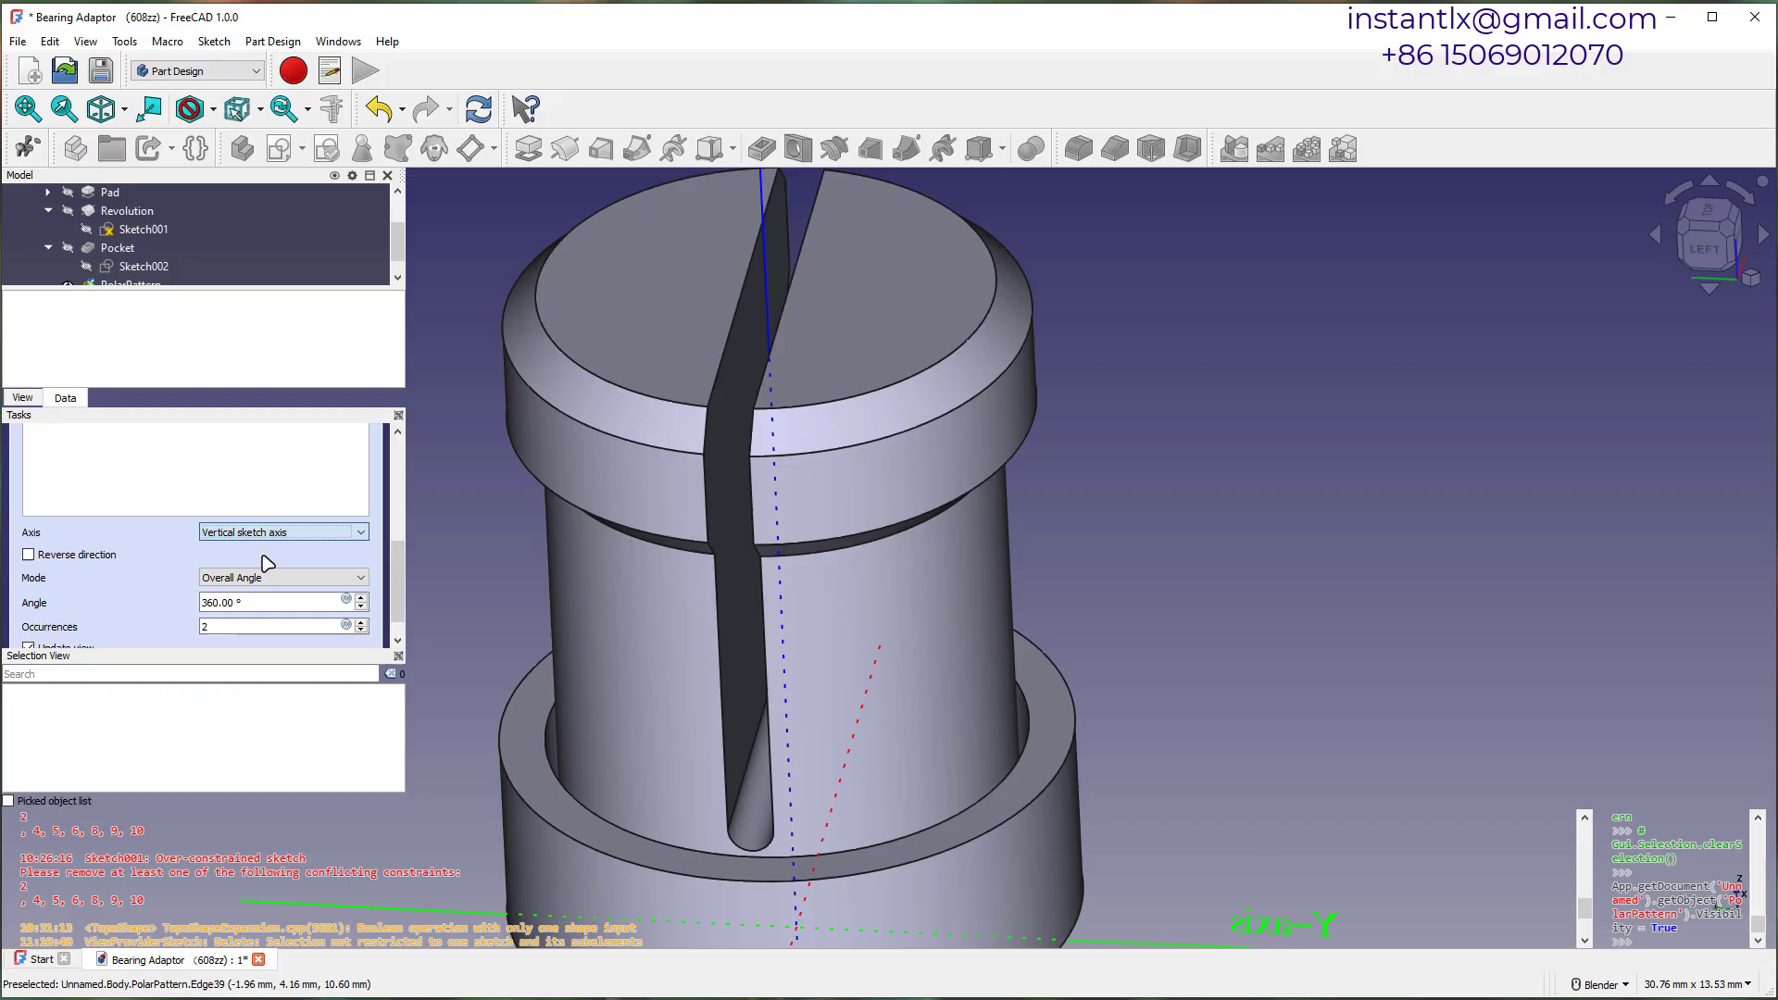
pyautogui.click(361, 621)
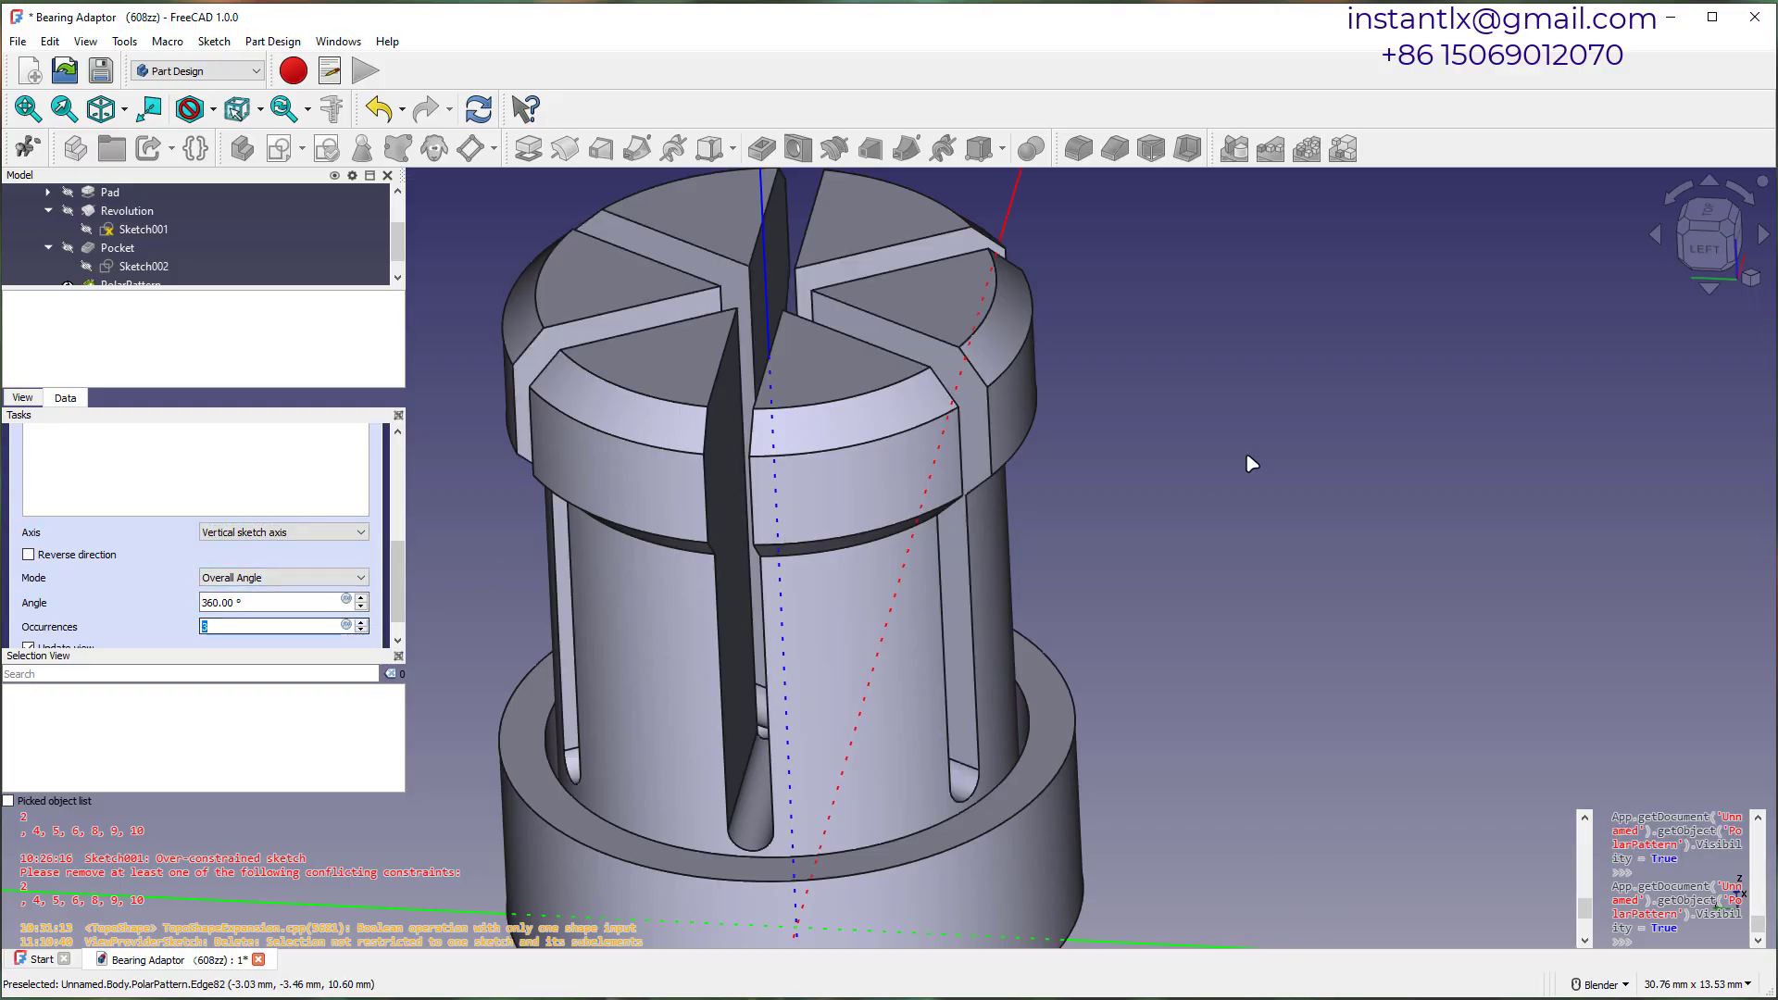
pyautogui.moveTo(1274, 444); pyautogui.dragTo(1238, 534, button='middle')
pyautogui.scroll(-2, 1238, 535)
pyautogui.click(144, 450)
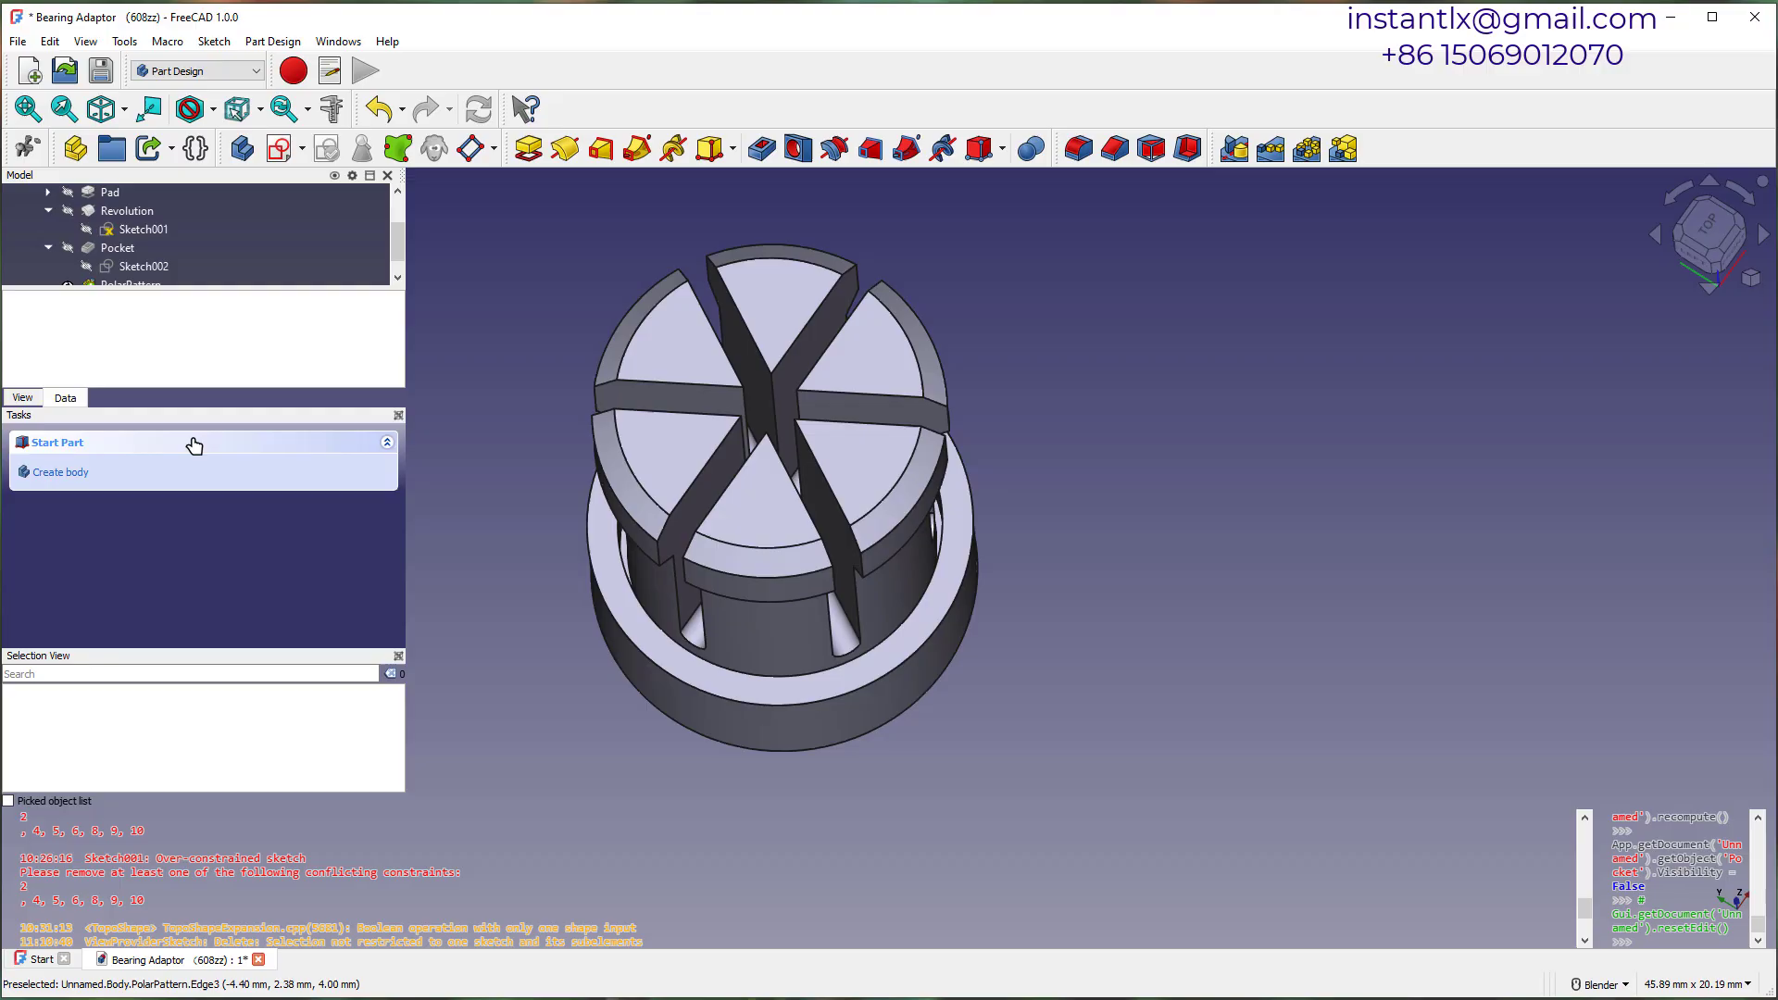
# Create a sketch on the adaptor's slotted top face and draw a 6 mm diameter circle centred on the origin.
pyautogui.click(755, 305)
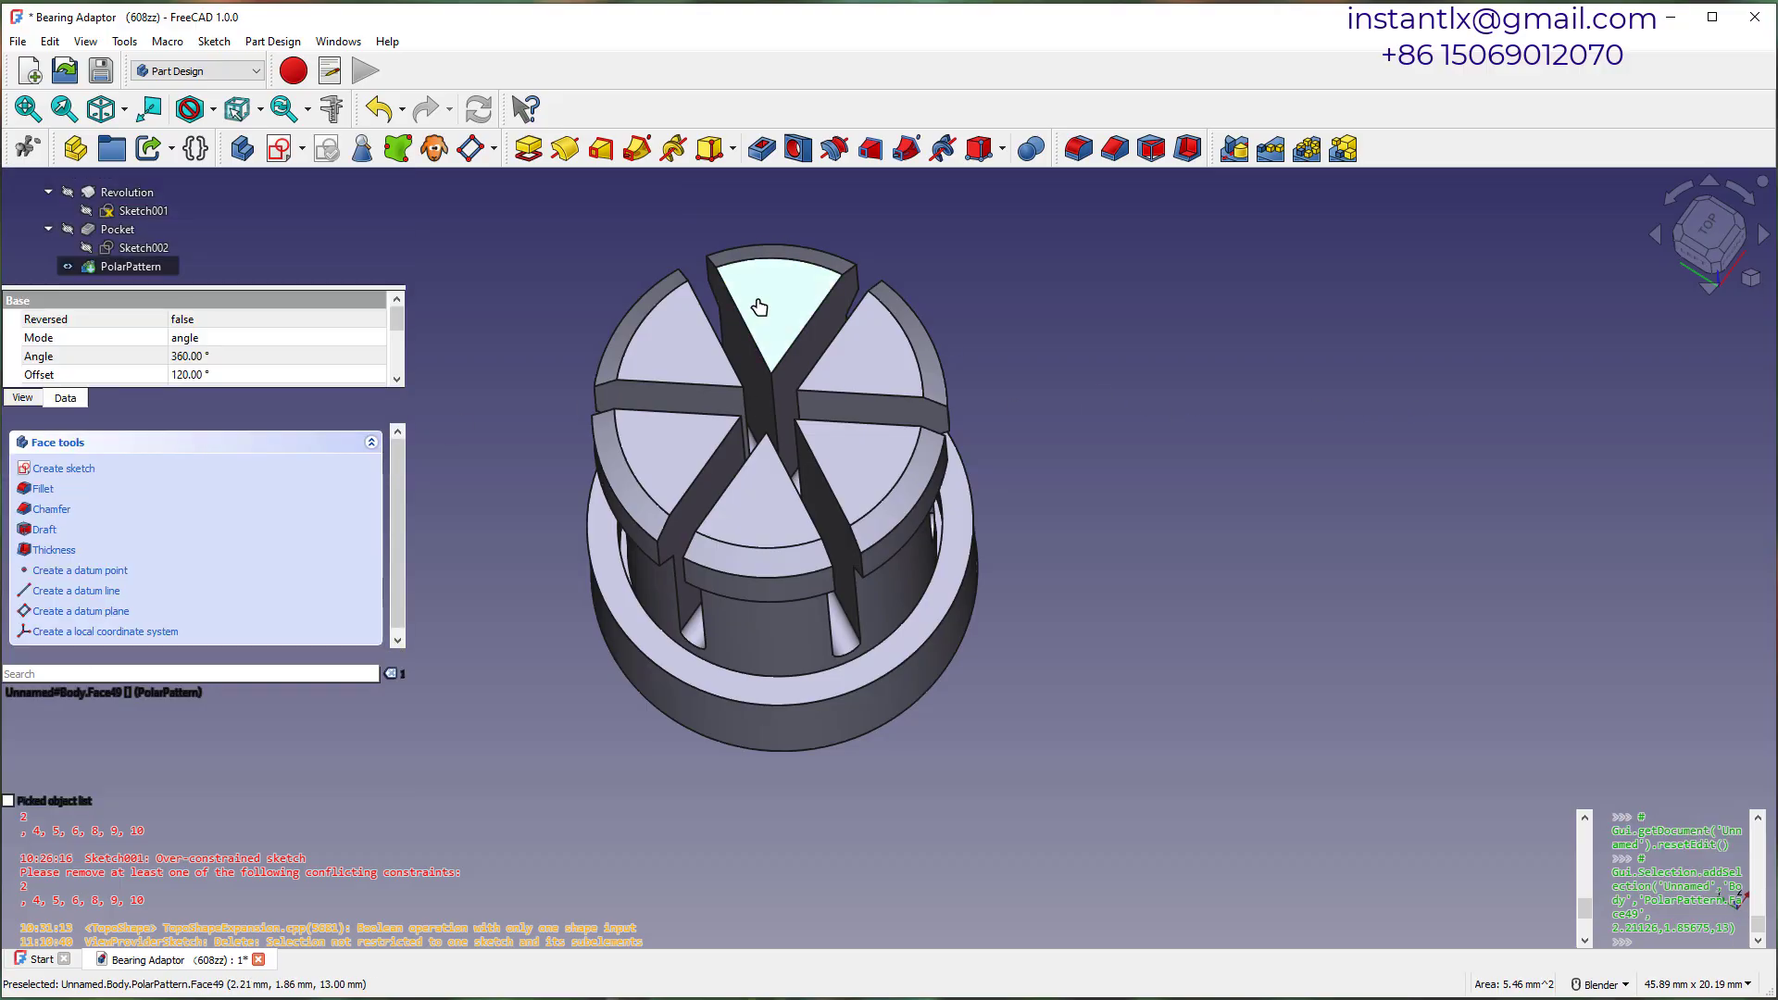
pyautogui.click(278, 148)
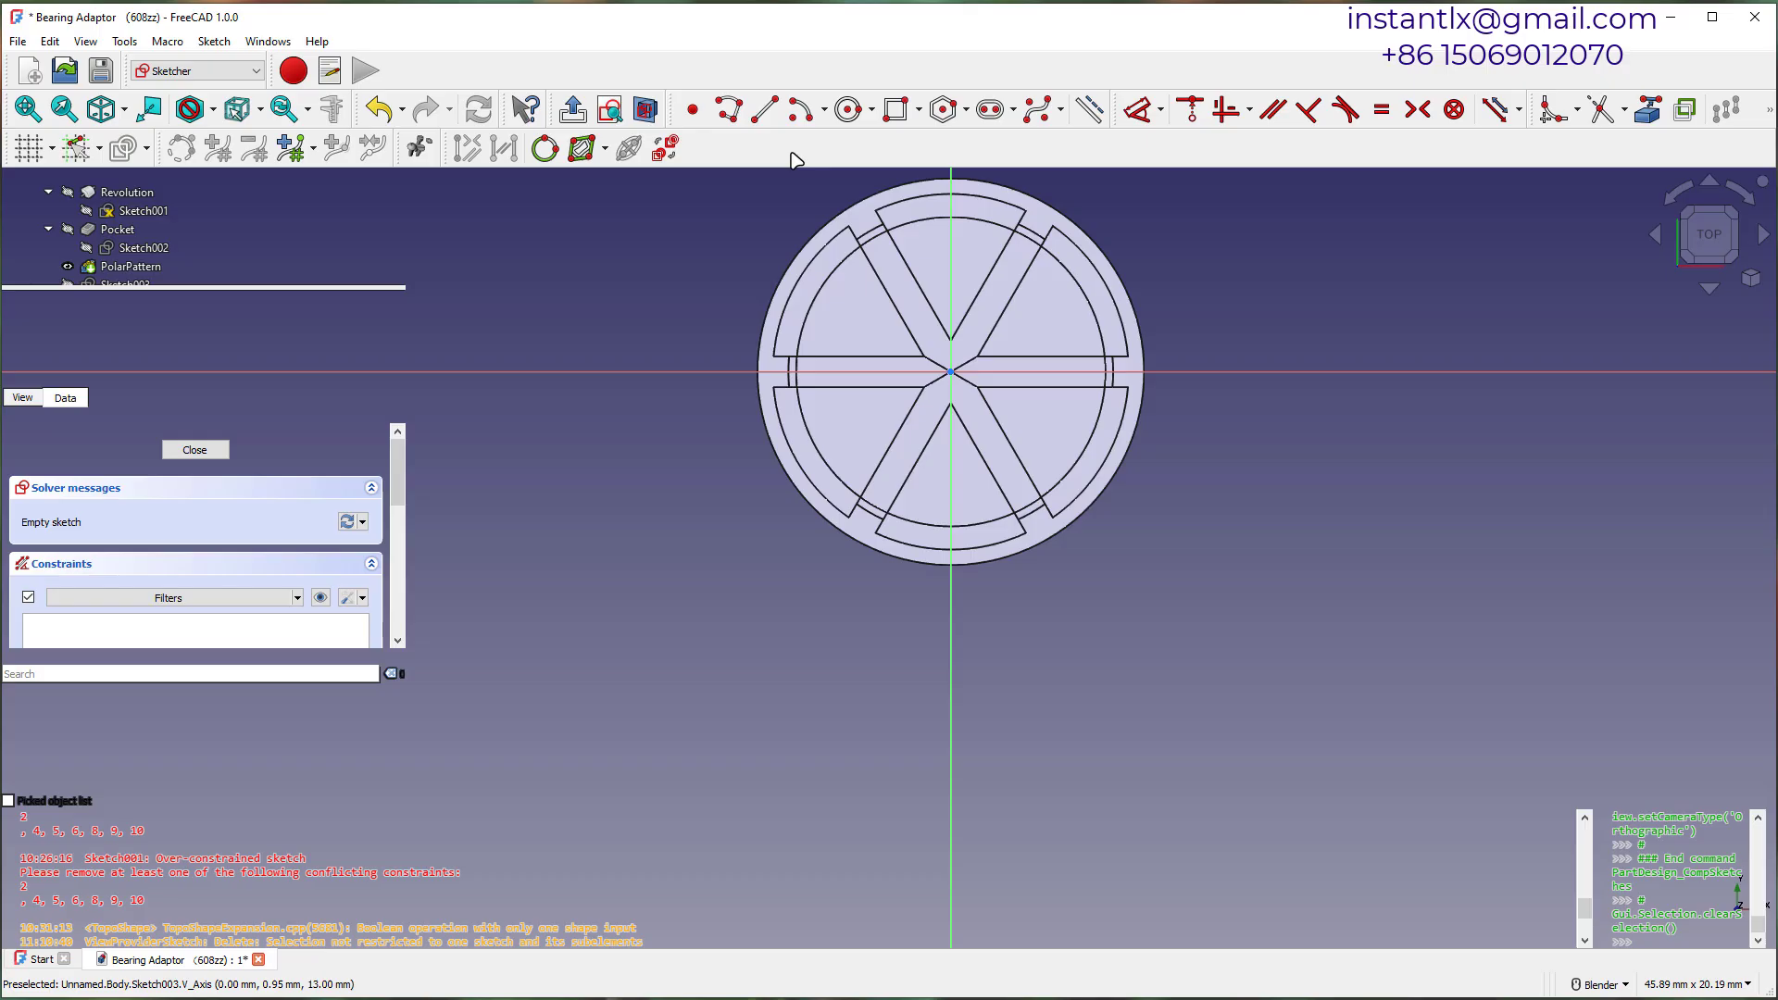
pyautogui.click(847, 109)
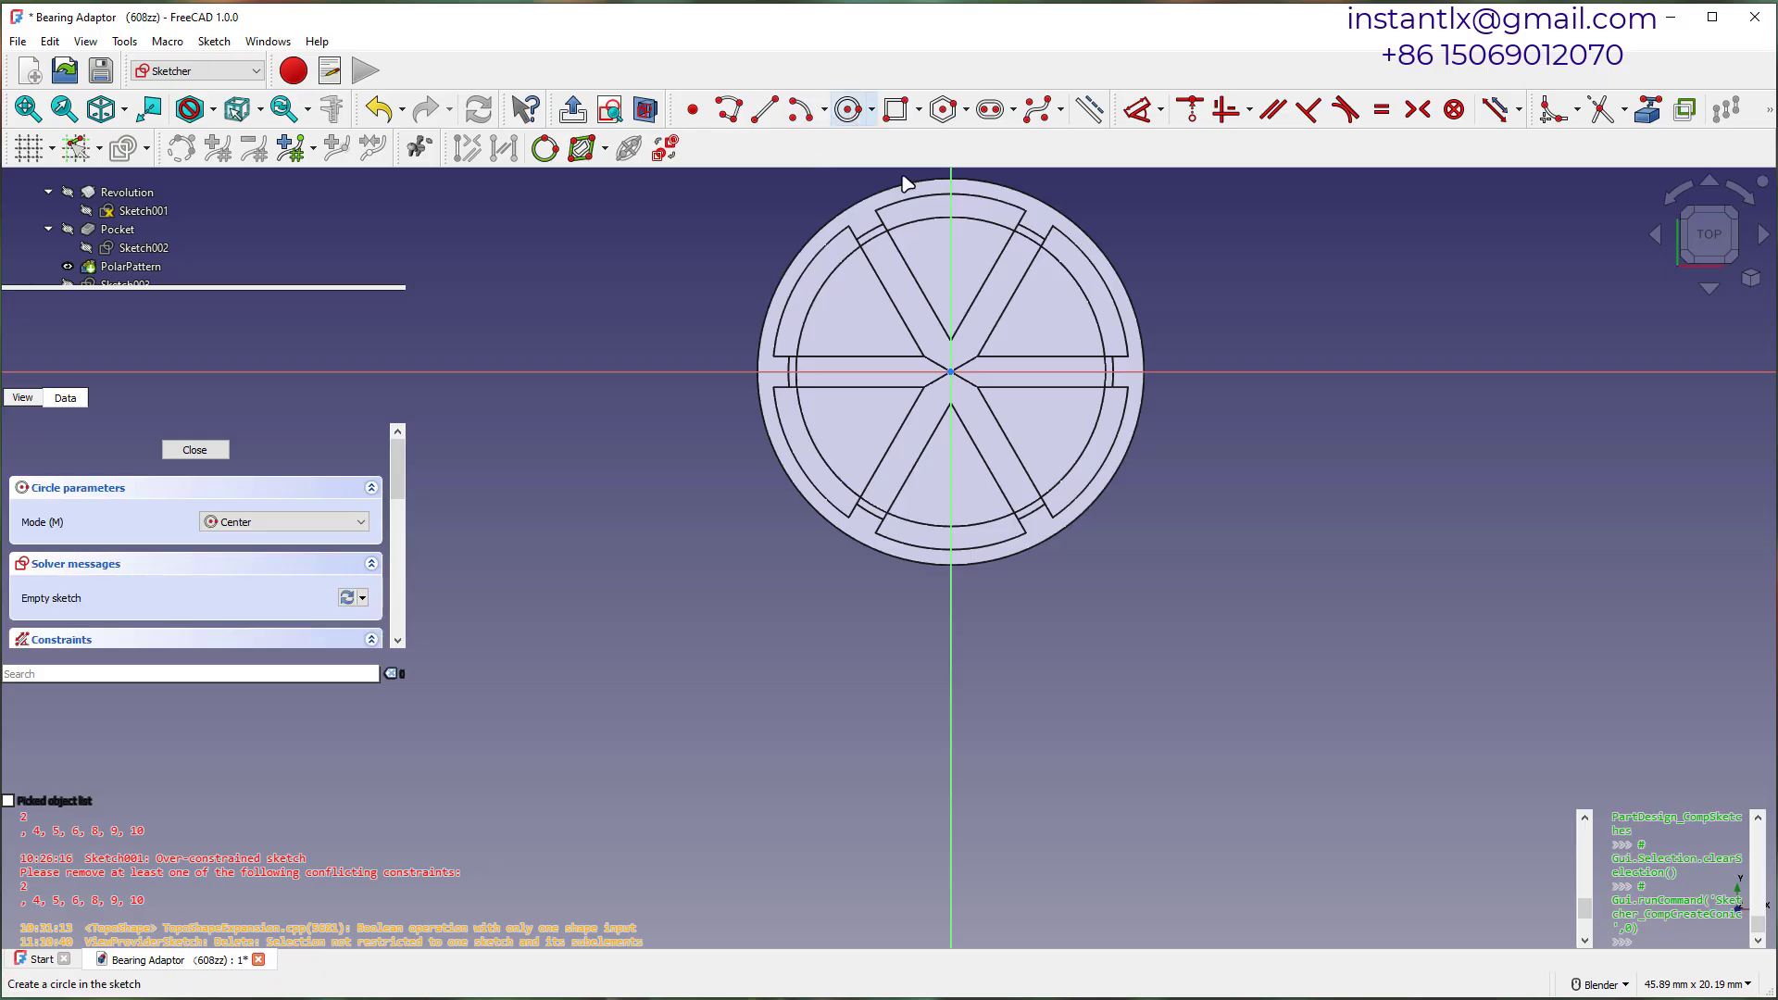
pyautogui.click(952, 372)
pyautogui.write('6.08')
pyautogui.press('Return')
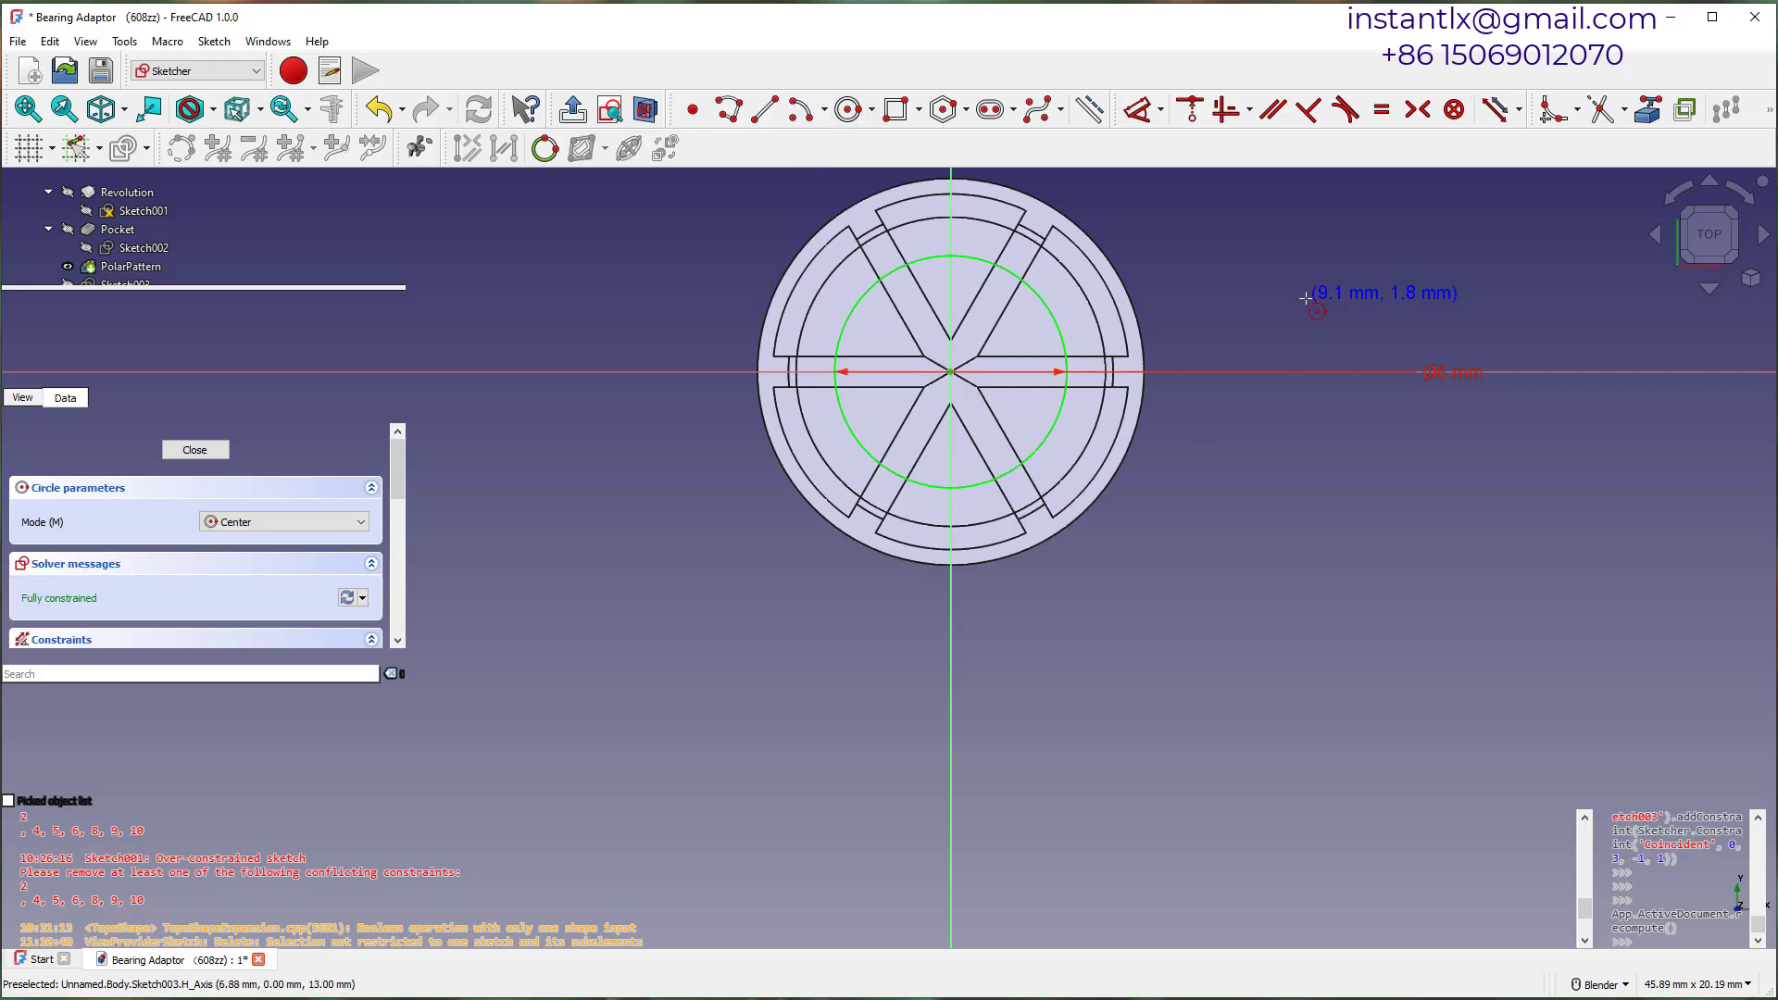
pyautogui.rightClick(1305, 297)
pyautogui.moveTo(1306, 297)
pyautogui.mouseDown(button='middle')
pyautogui.moveTo(1219, 377)
pyautogui.moveTo(981, 449)
pyautogui.mouseUp(button='middle')
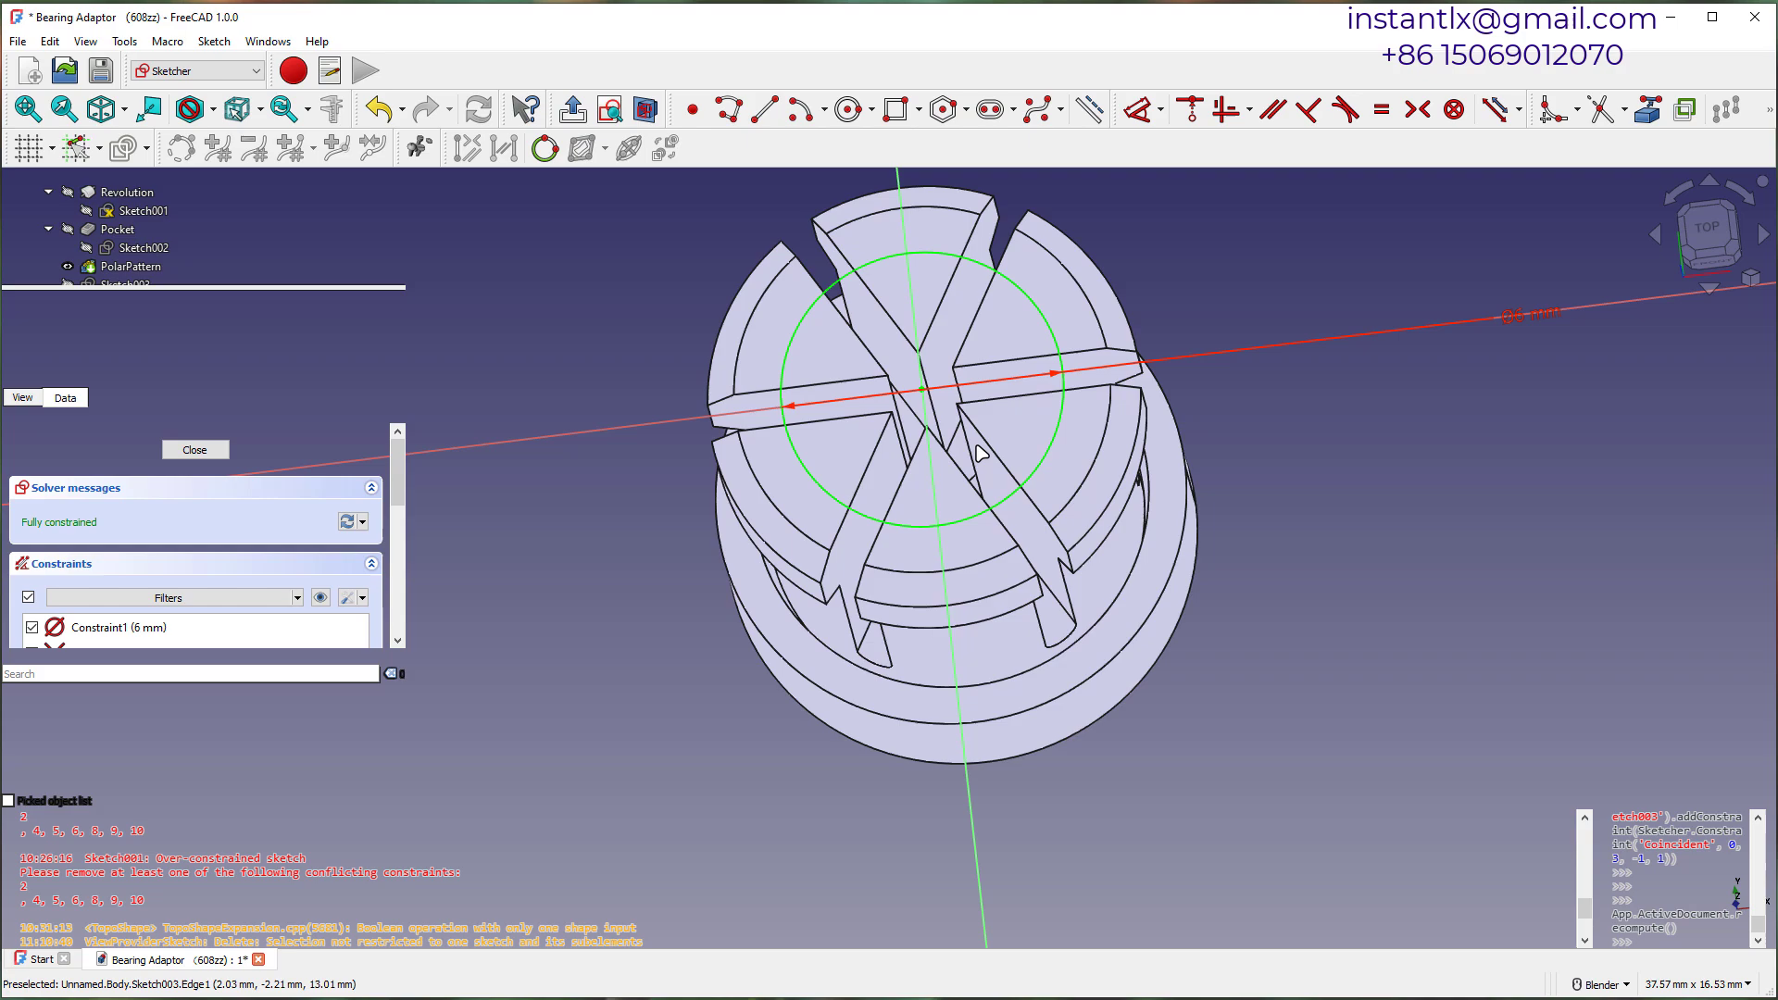
# Set the diameter of the circle on the slotted top face to 7 mm and close the sketch.
pyautogui.doubleClick(137, 284)
pyautogui.doubleClick(1325, 286)
pyautogui.write('7')
pyautogui.press('Return')
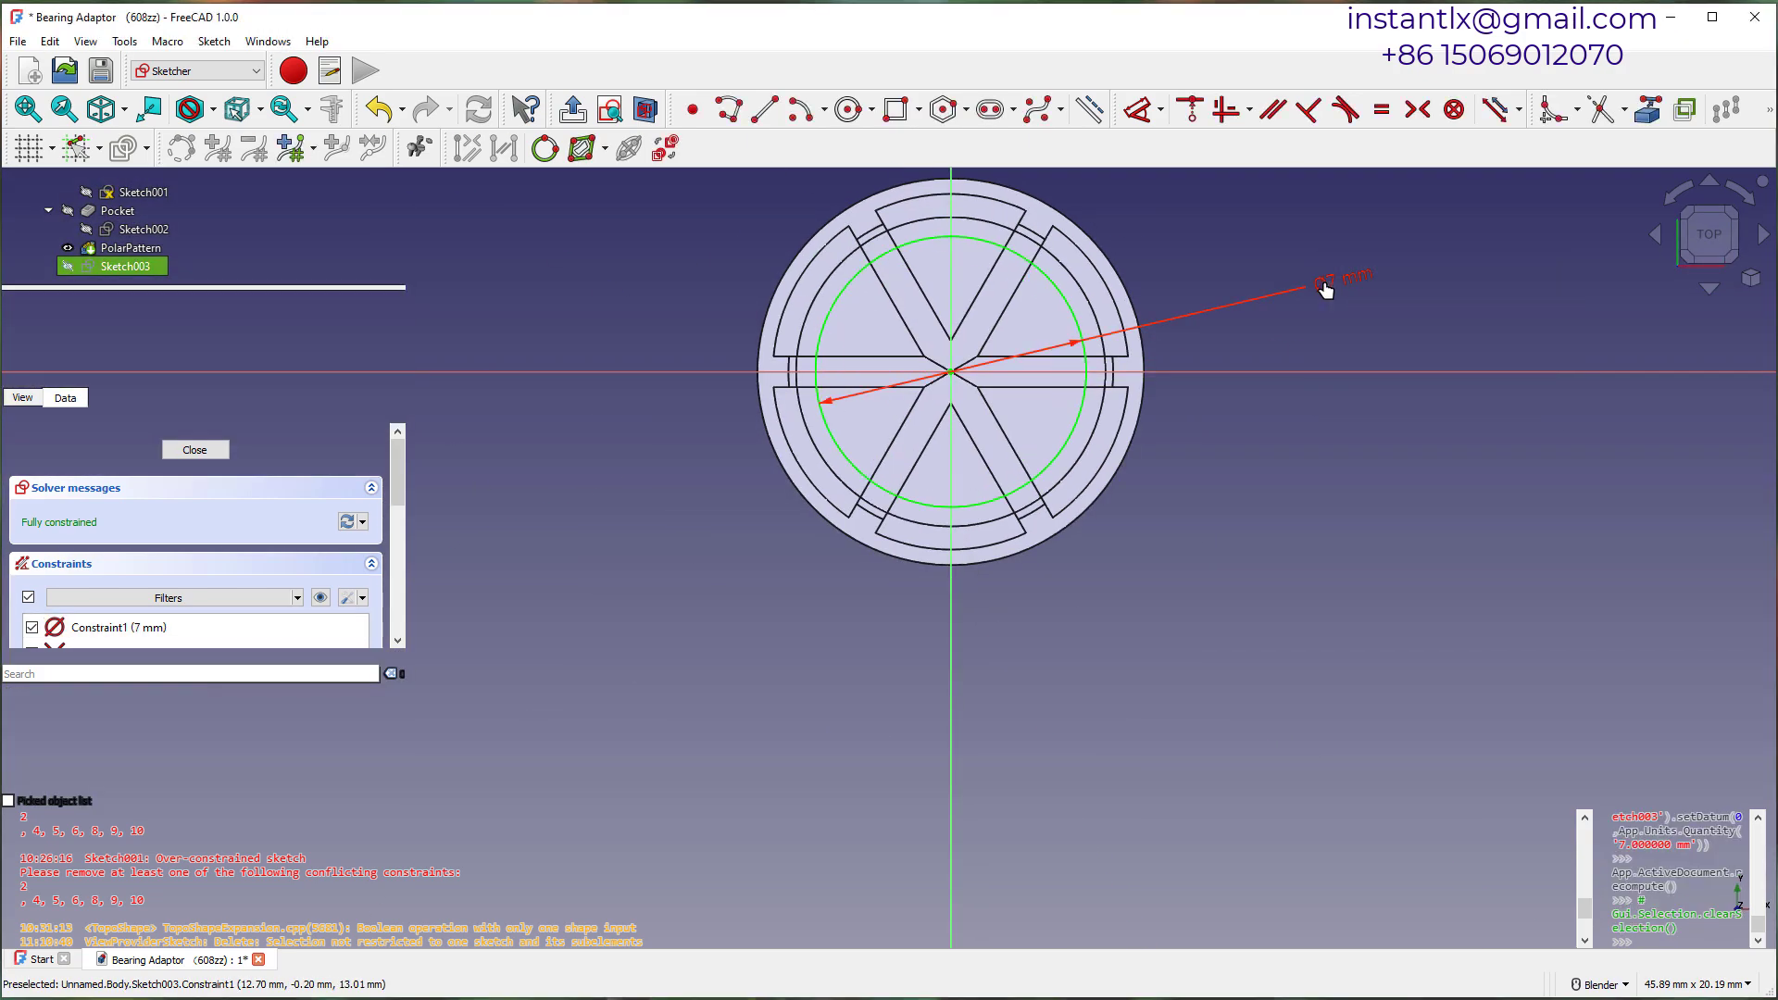
pyautogui.click(195, 450)
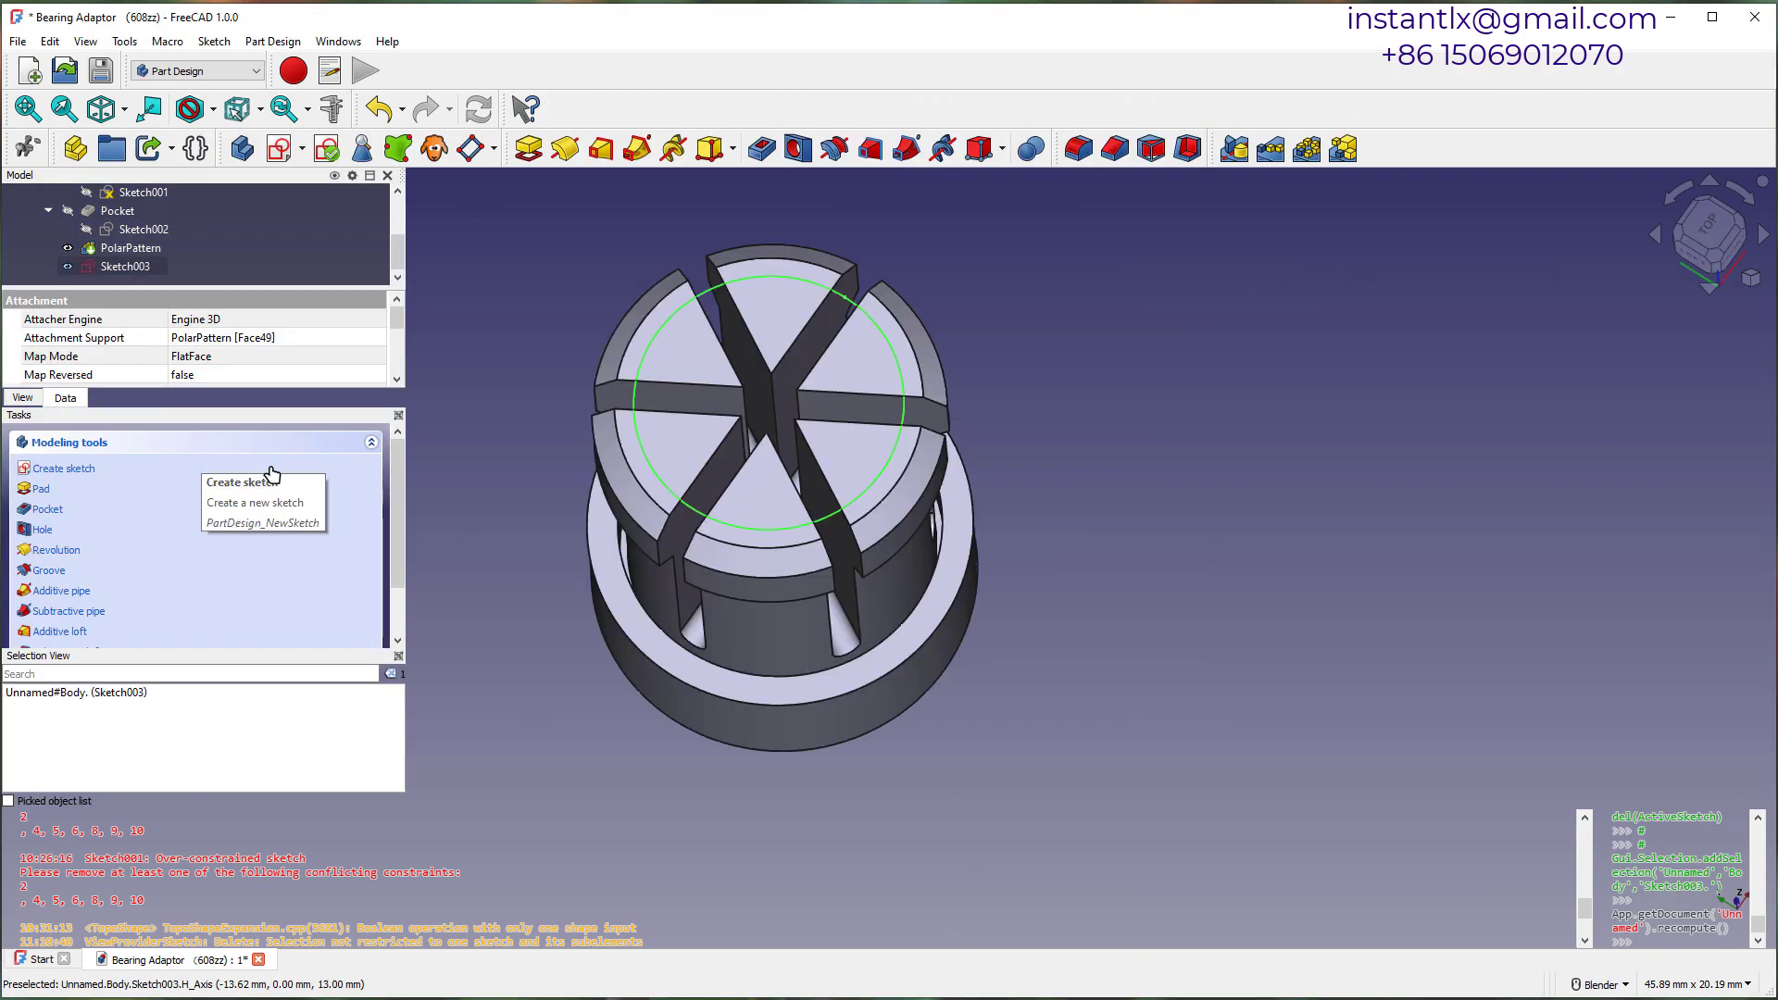
# Pocket the 7 mm circle 9 mm deep into the adaptor to hollow out its slotted section.
pyautogui.click(762, 149)
pyautogui.write('7')
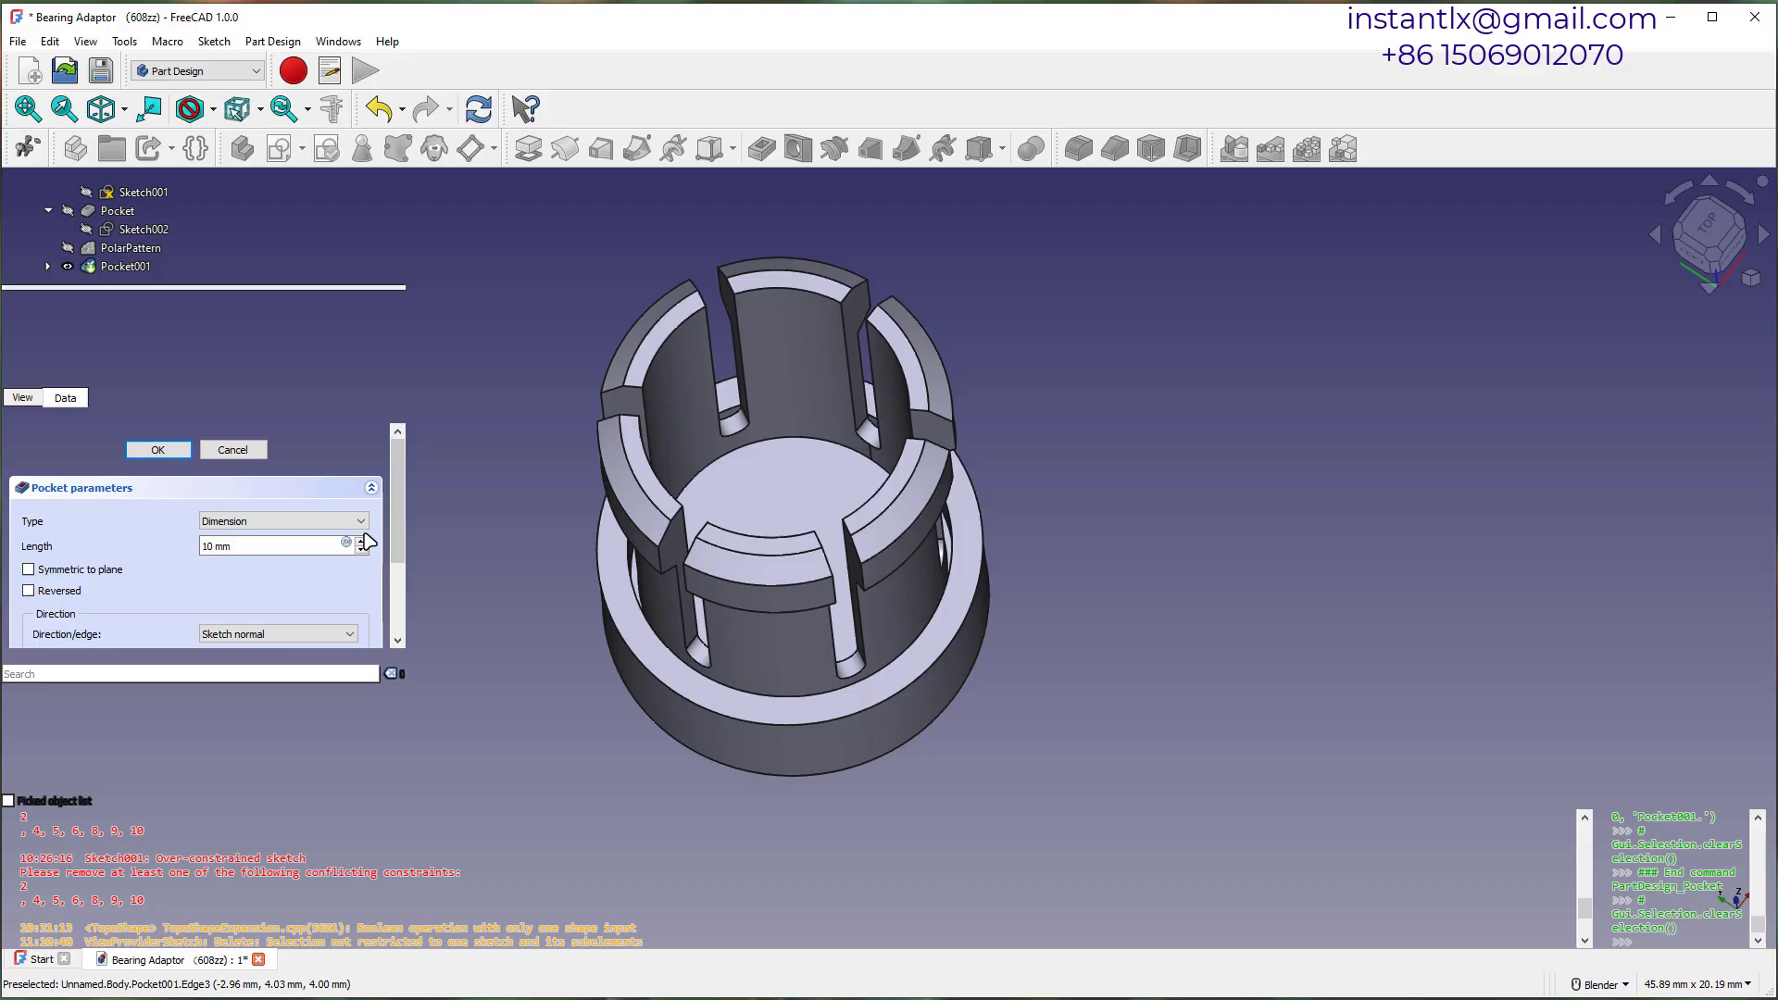
pyautogui.press('BackSpace')
pyautogui.write('8')
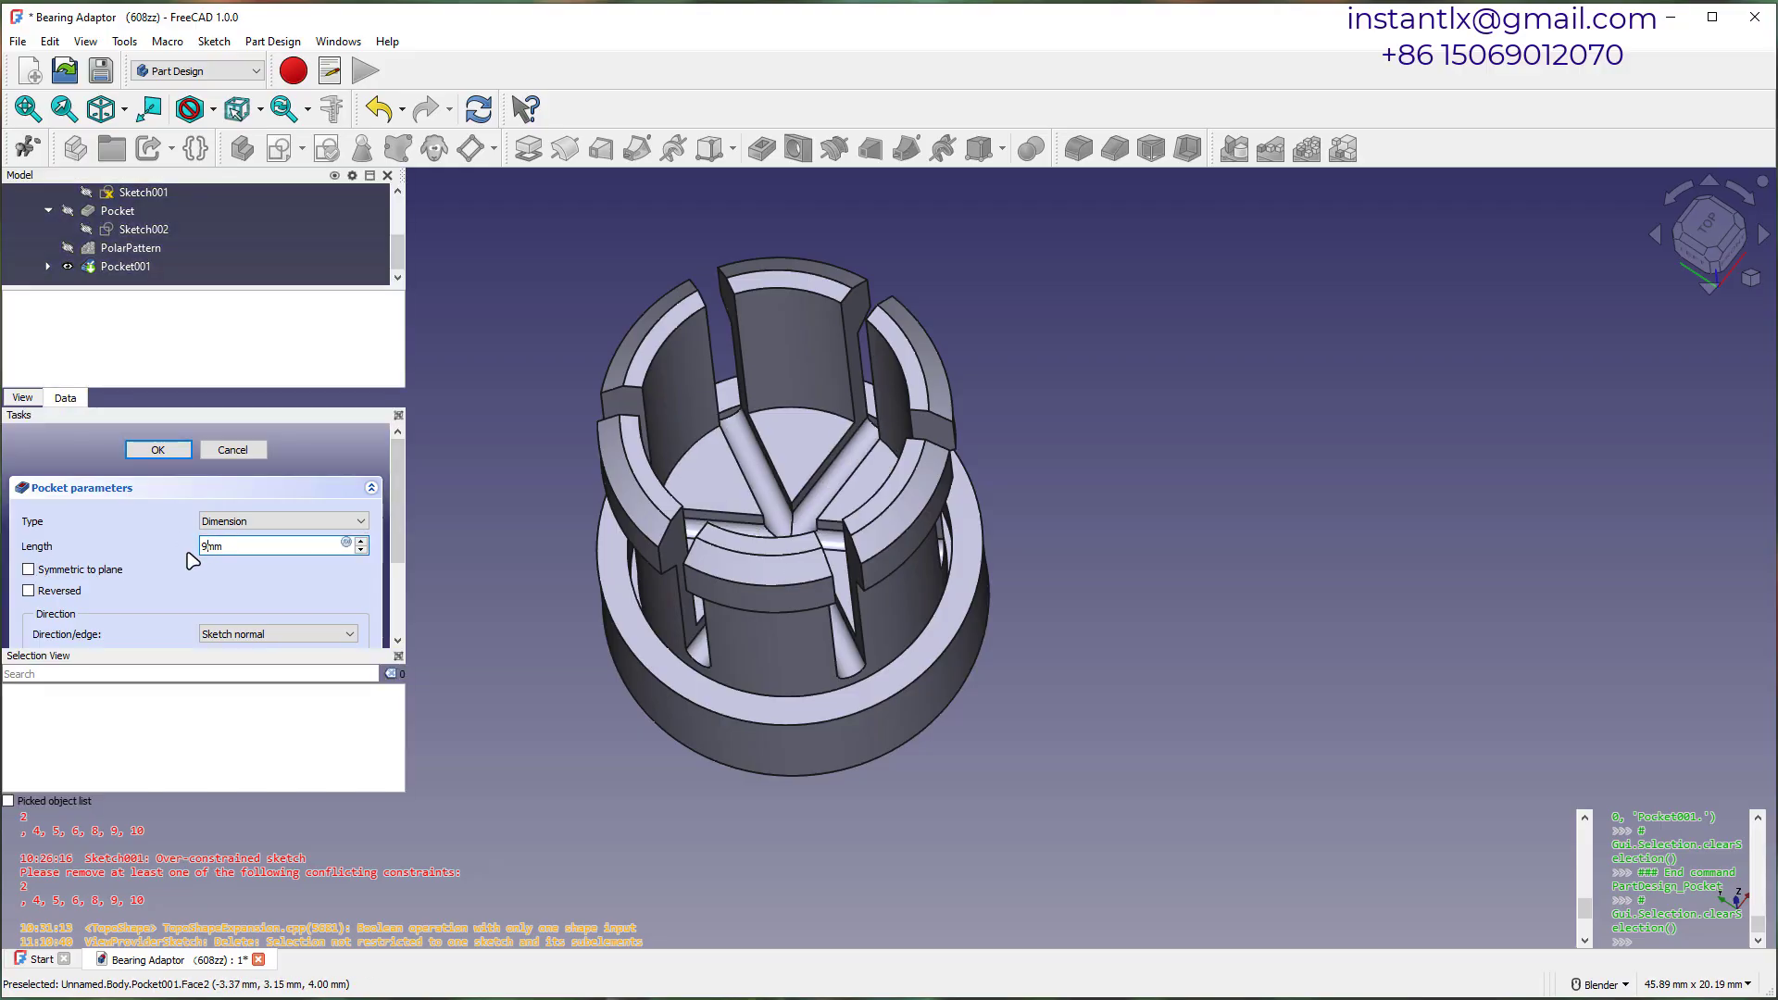
pyautogui.moveTo(508, 611); pyautogui.dragTo(589, 626, button='middle')
pyautogui.scroll(7, 730, 422)
pyautogui.moveTo(661, 437); pyautogui.dragTo(867, 531, button='middle')
pyautogui.scroll(-5, 572, 512)
pyautogui.click(160, 452)
# Create a sketch on the pocket's floor with a 6.6 mm diameter circle centred on the origin and close it.
pyautogui.click(815, 451)
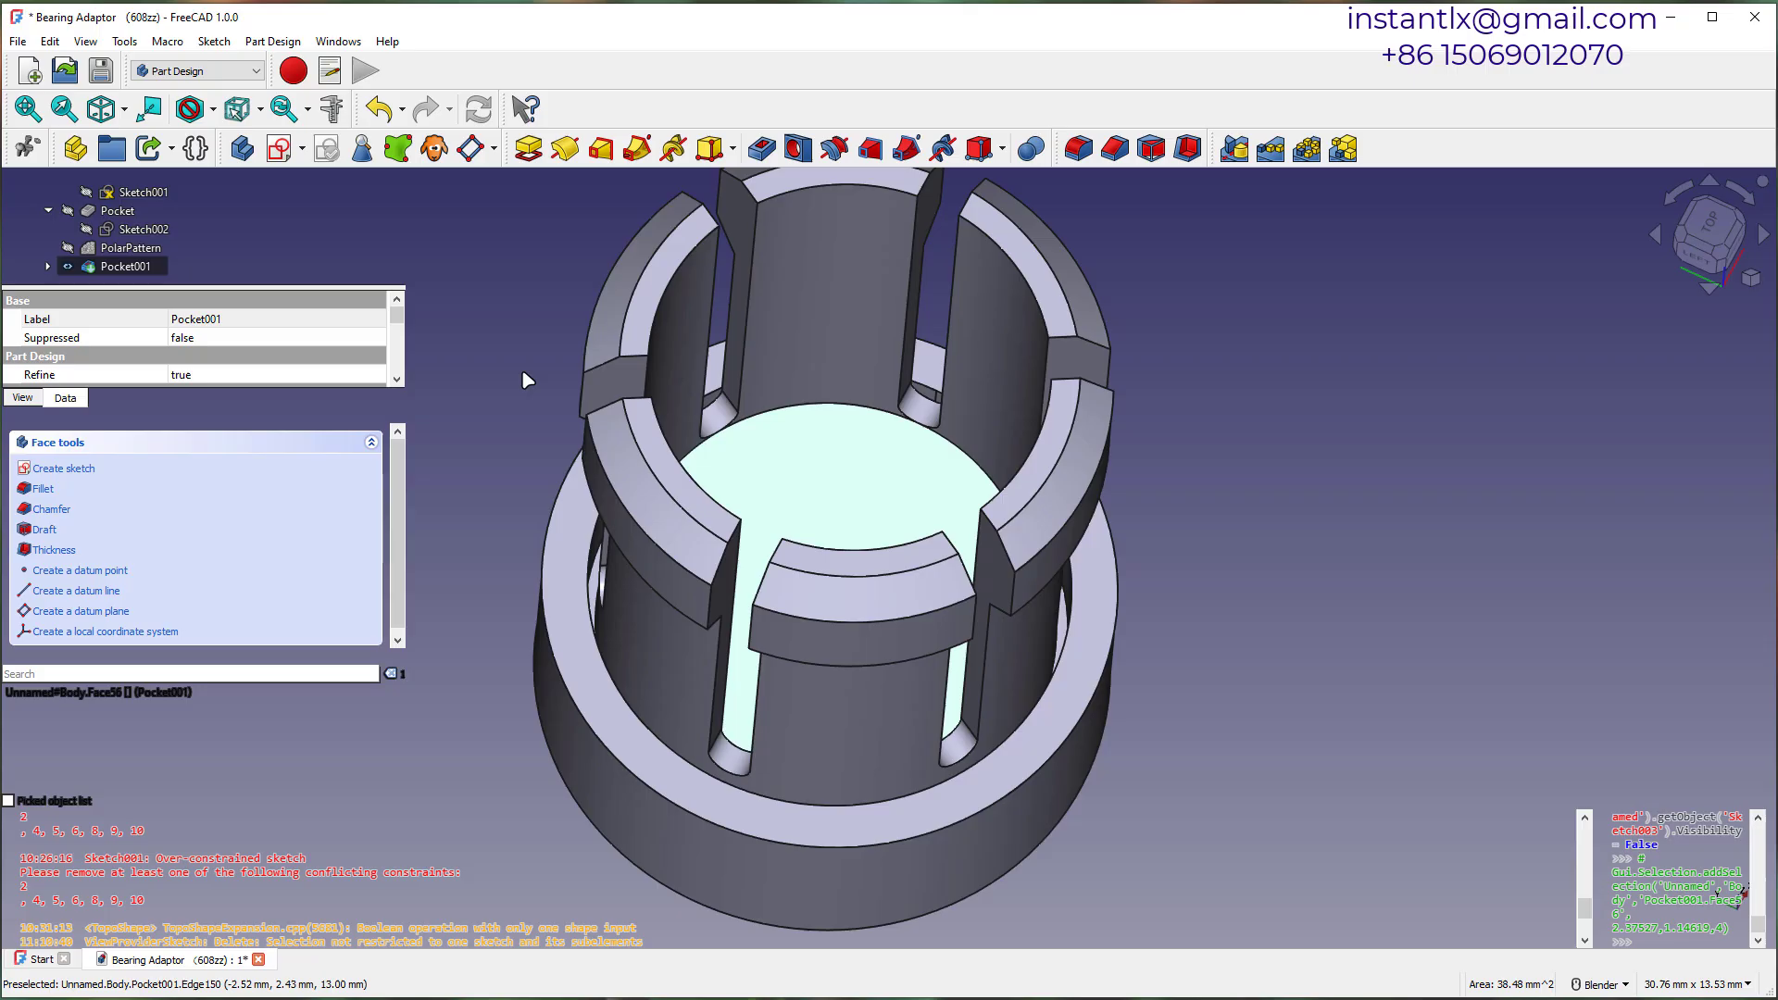
pyautogui.click(278, 148)
pyautogui.click(847, 110)
pyautogui.click(816, 525)
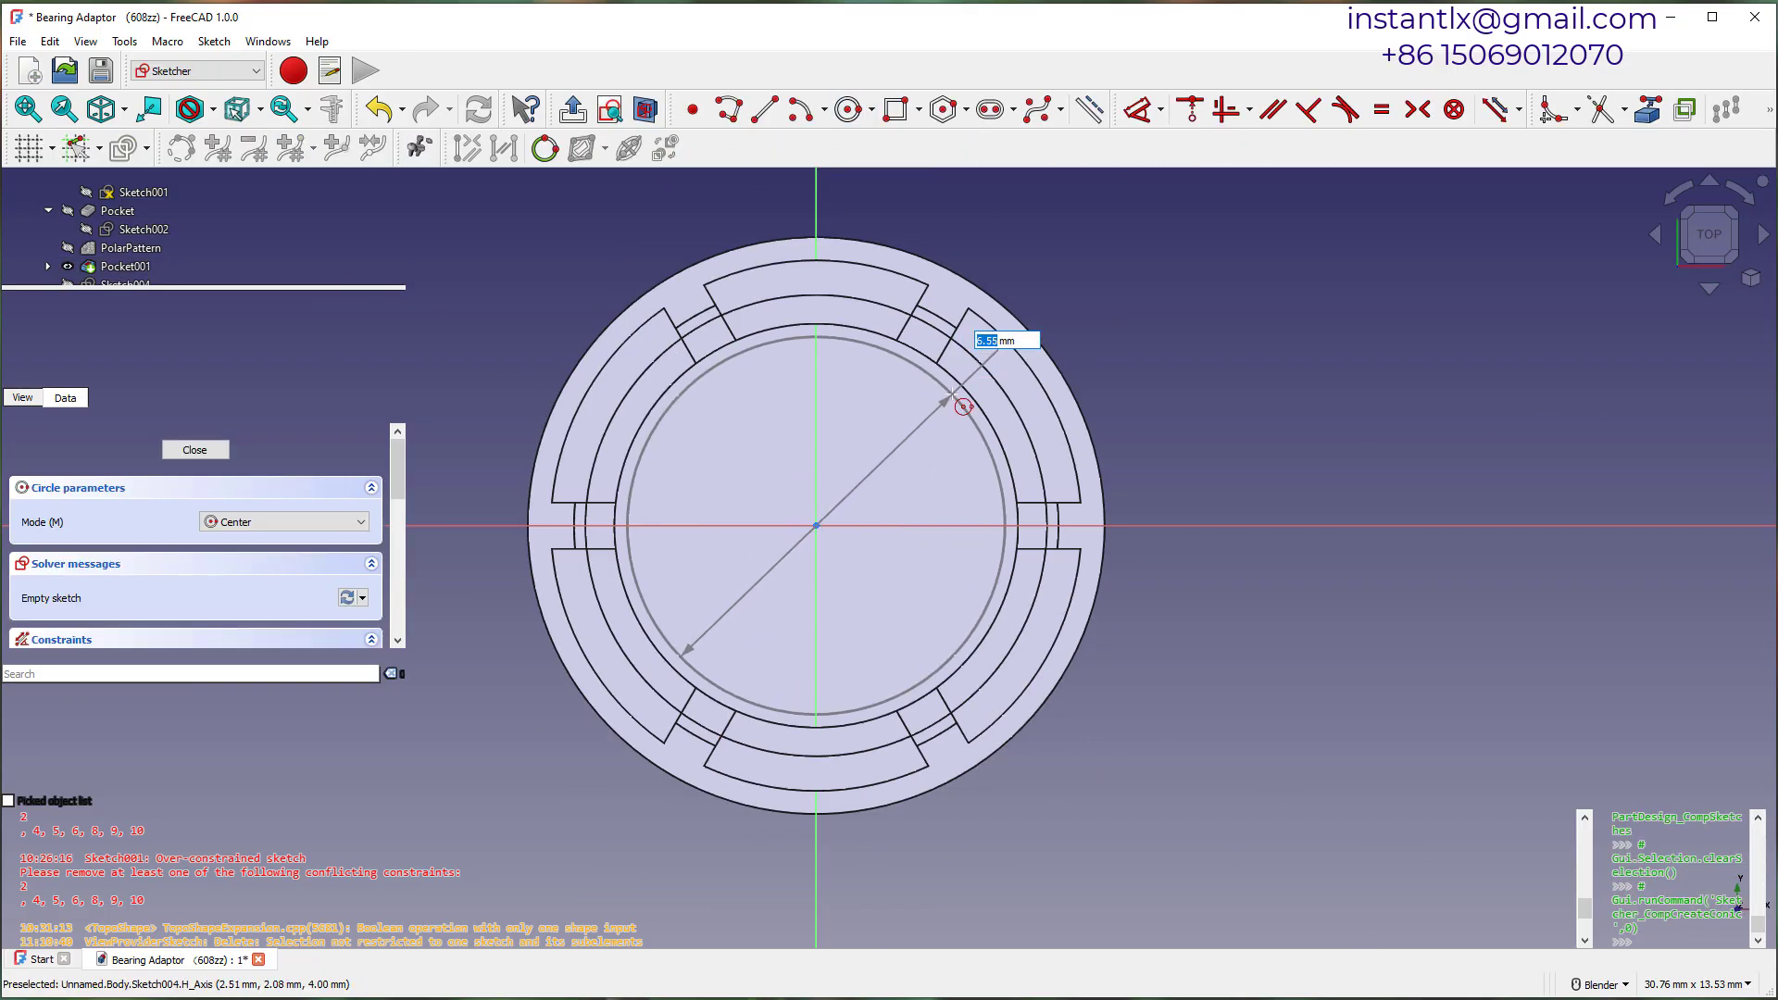
pyautogui.write('6.6')
pyautogui.press('Return')
pyautogui.press('0')
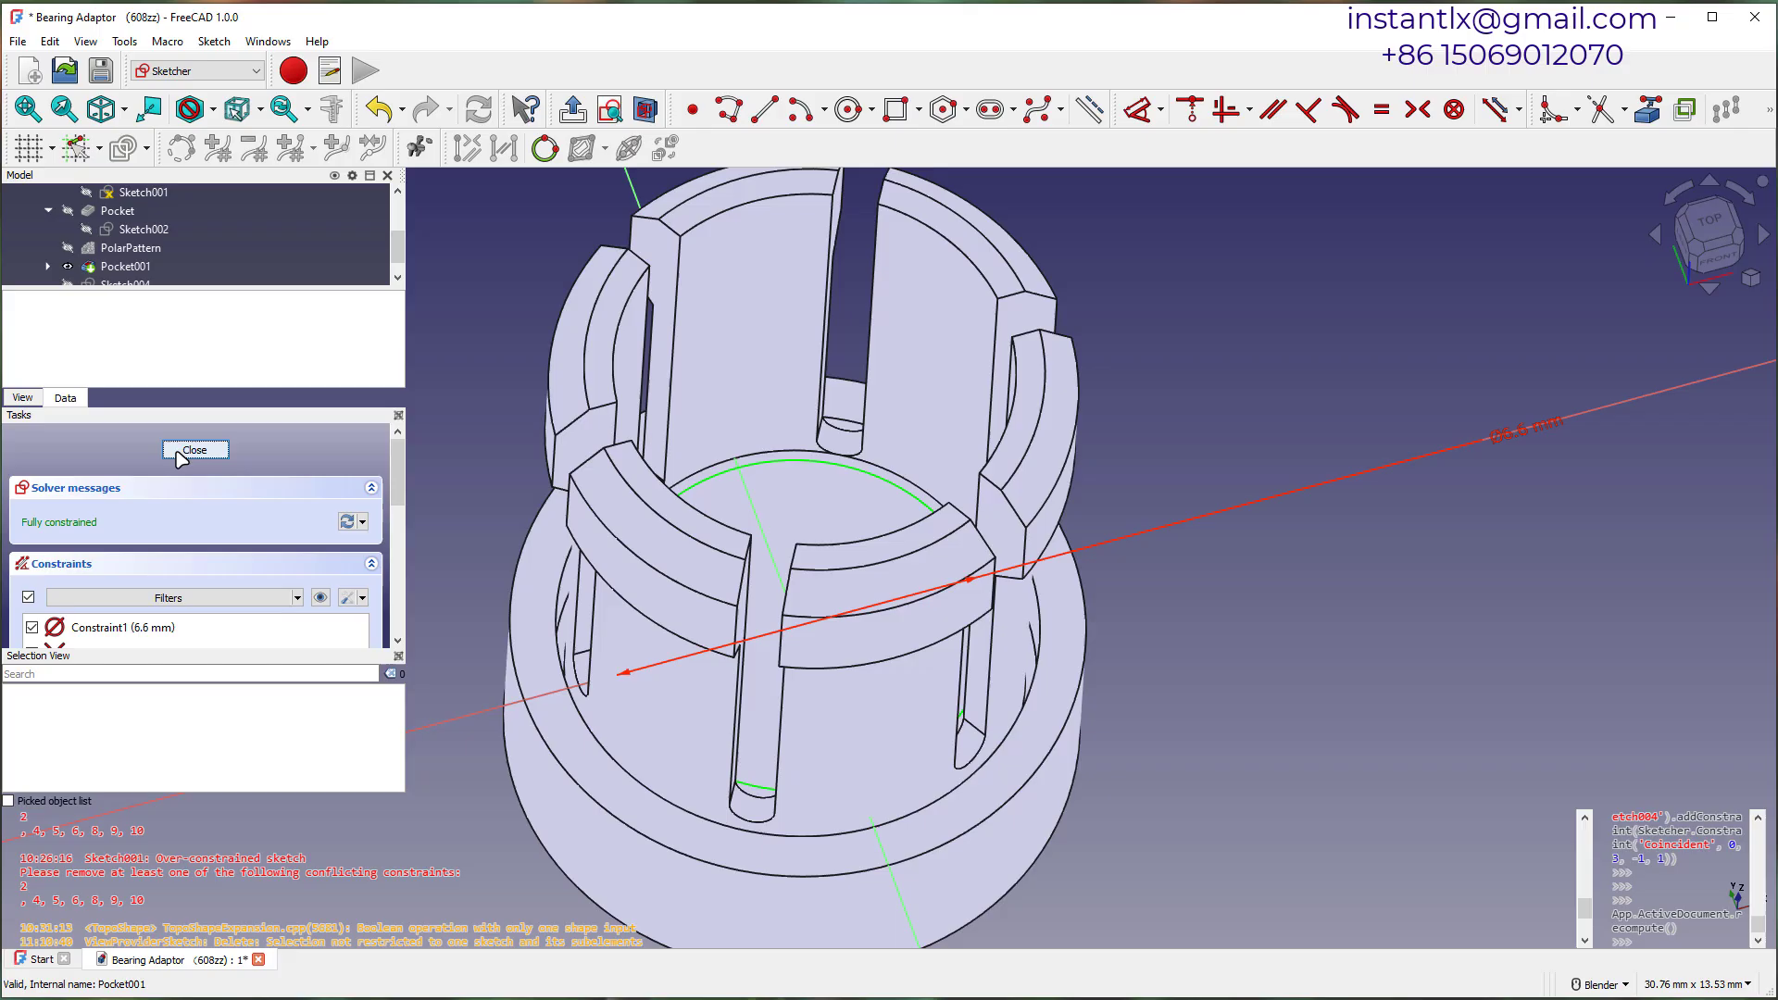
pyautogui.click(178, 453)
pyautogui.click(529, 148)
pyautogui.click(316, 524)
pyautogui.click(292, 574)
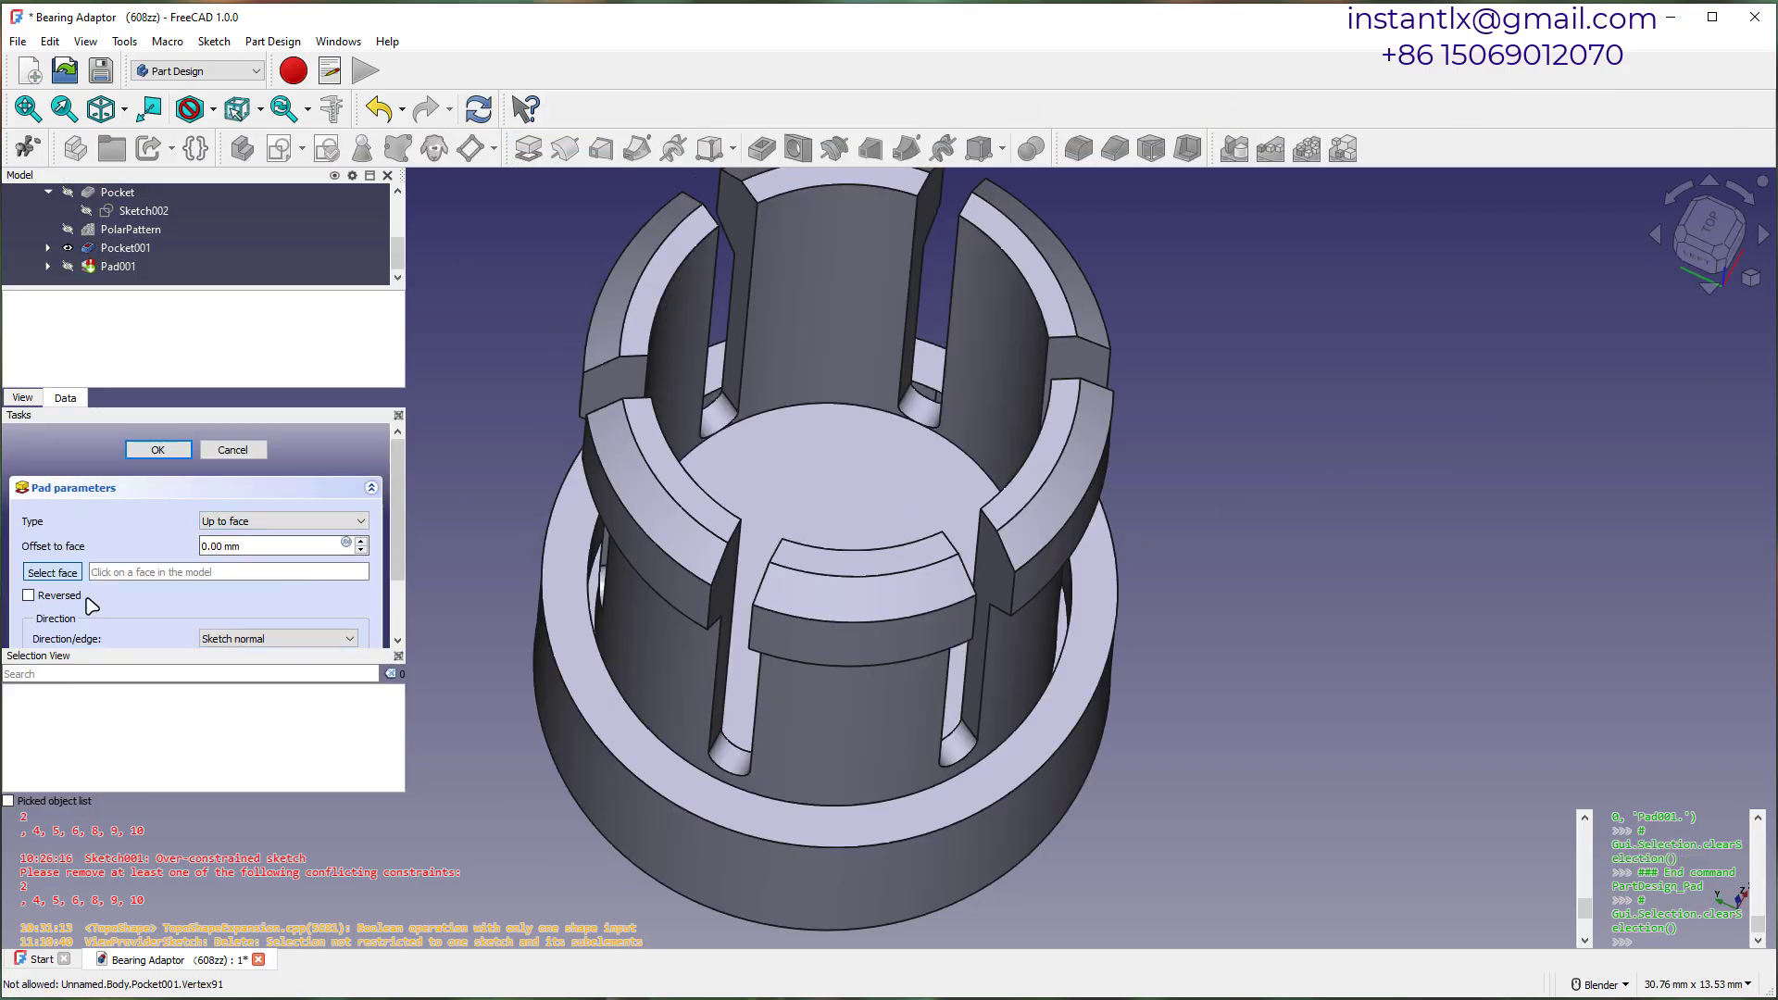
pyautogui.click(68, 575)
pyautogui.click(278, 523)
pyautogui.click(301, 548)
pyautogui.click(306, 525)
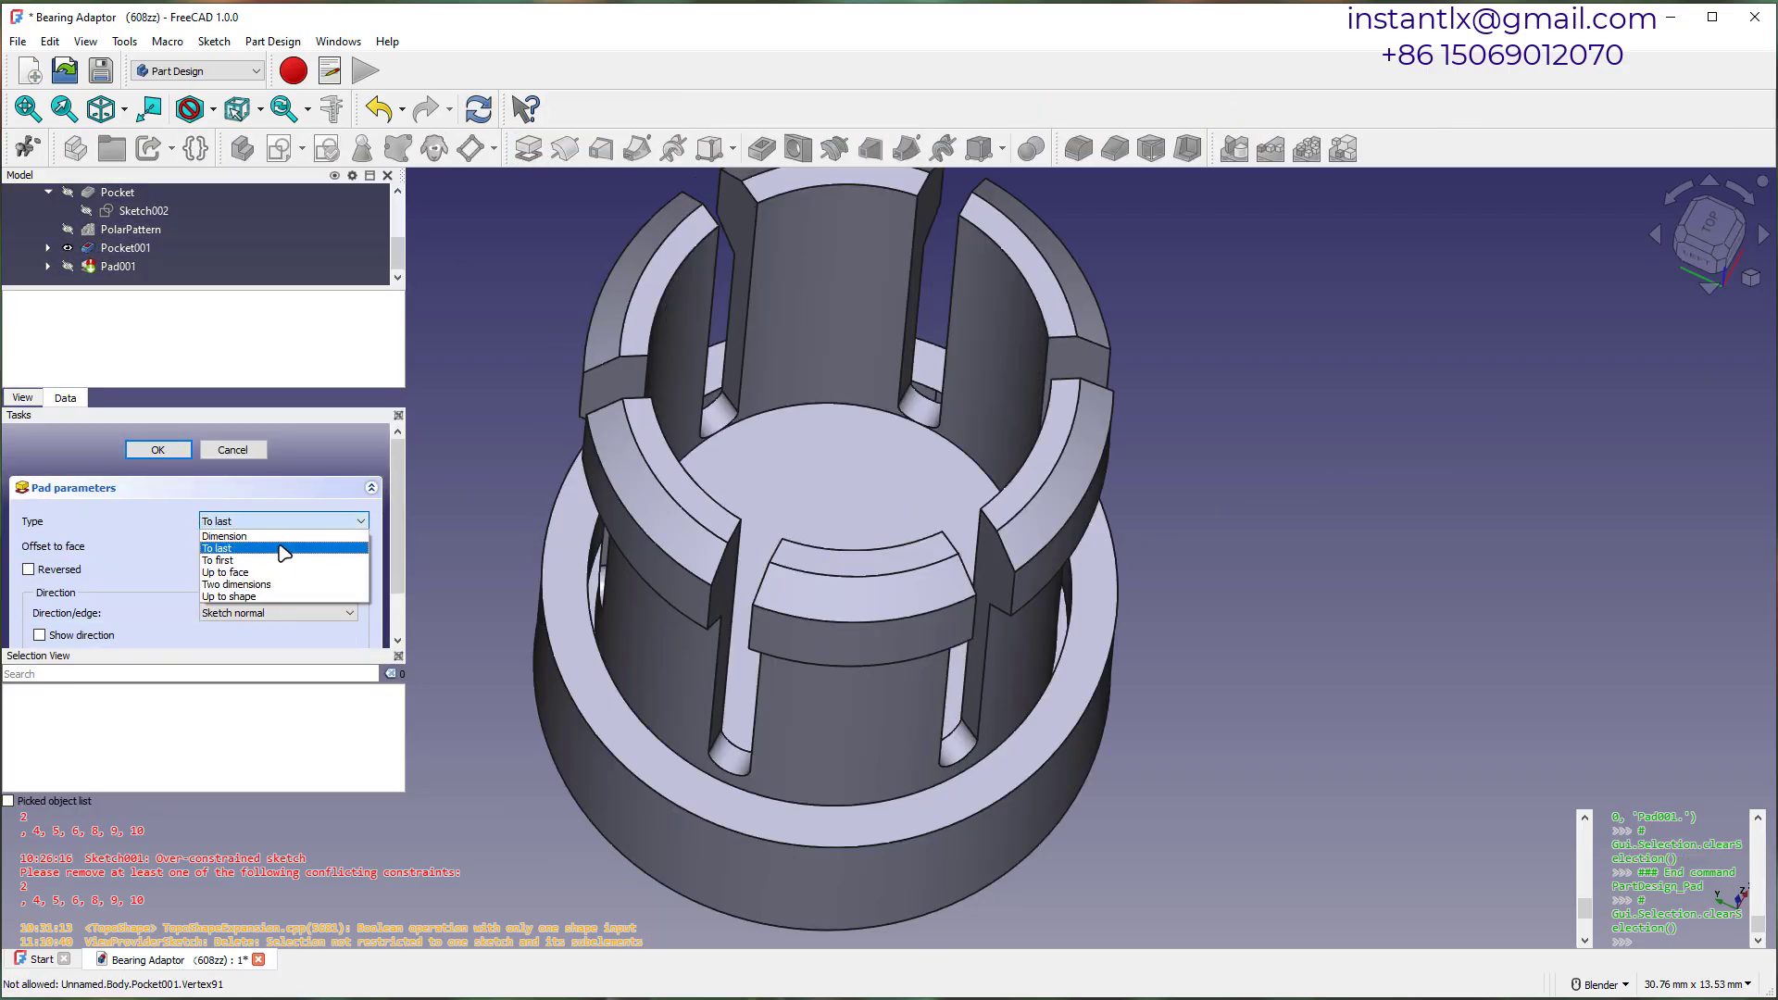
pyautogui.click(269, 572)
pyautogui.click(43, 577)
pyautogui.click(265, 525)
pyautogui.click(265, 536)
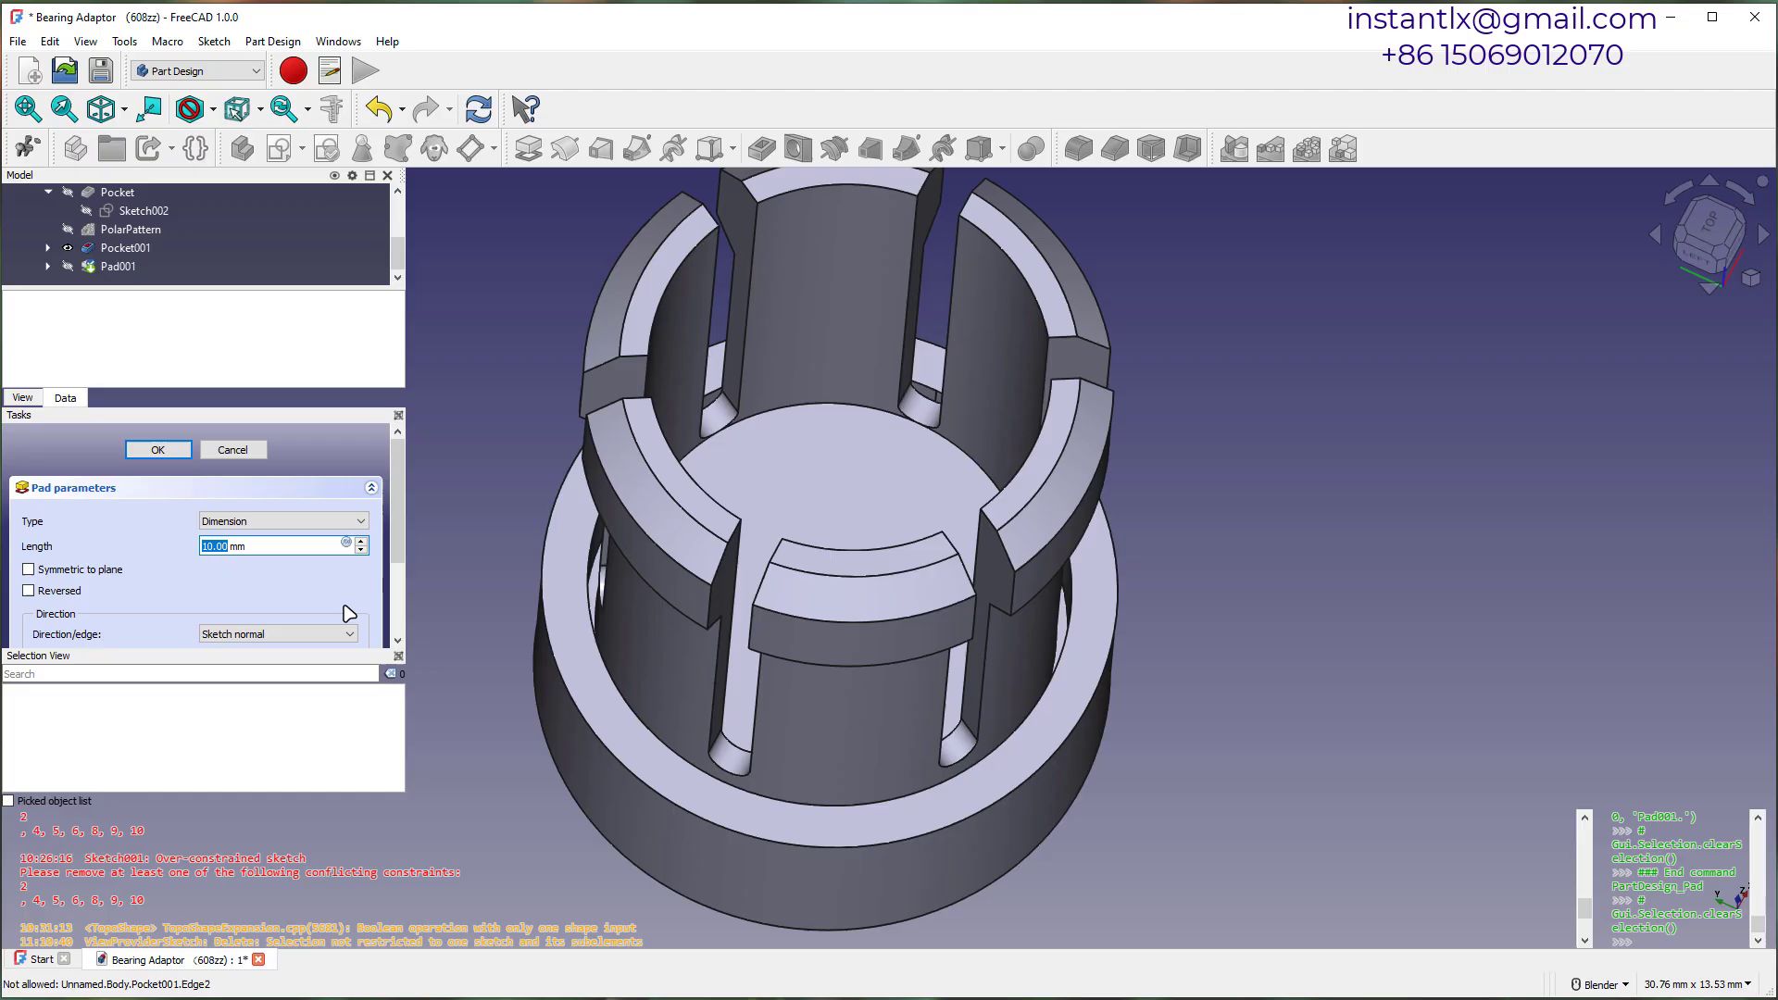
pyautogui.moveTo(398, 472)
pyautogui.mouseDown()
pyautogui.moveTo(394, 537)
pyautogui.moveTo(396, 449)
pyautogui.mouseUp()
pyautogui.click(232, 450)
pyautogui.doubleClick(121, 268)
pyautogui.moveTo(935, 593)
pyautogui.mouseDown(button='middle')
pyautogui.moveTo(957, 410)
pyautogui.moveTo(935, 519)
pyautogui.mouseUp(button='middle')
pyautogui.click(196, 452)
# Pad the circle on the pocket's floor with the Up to face type, ending at the top face of a slotted rim segment.
pyautogui.click(529, 148)
pyautogui.click(301, 522)
pyautogui.click(298, 571)
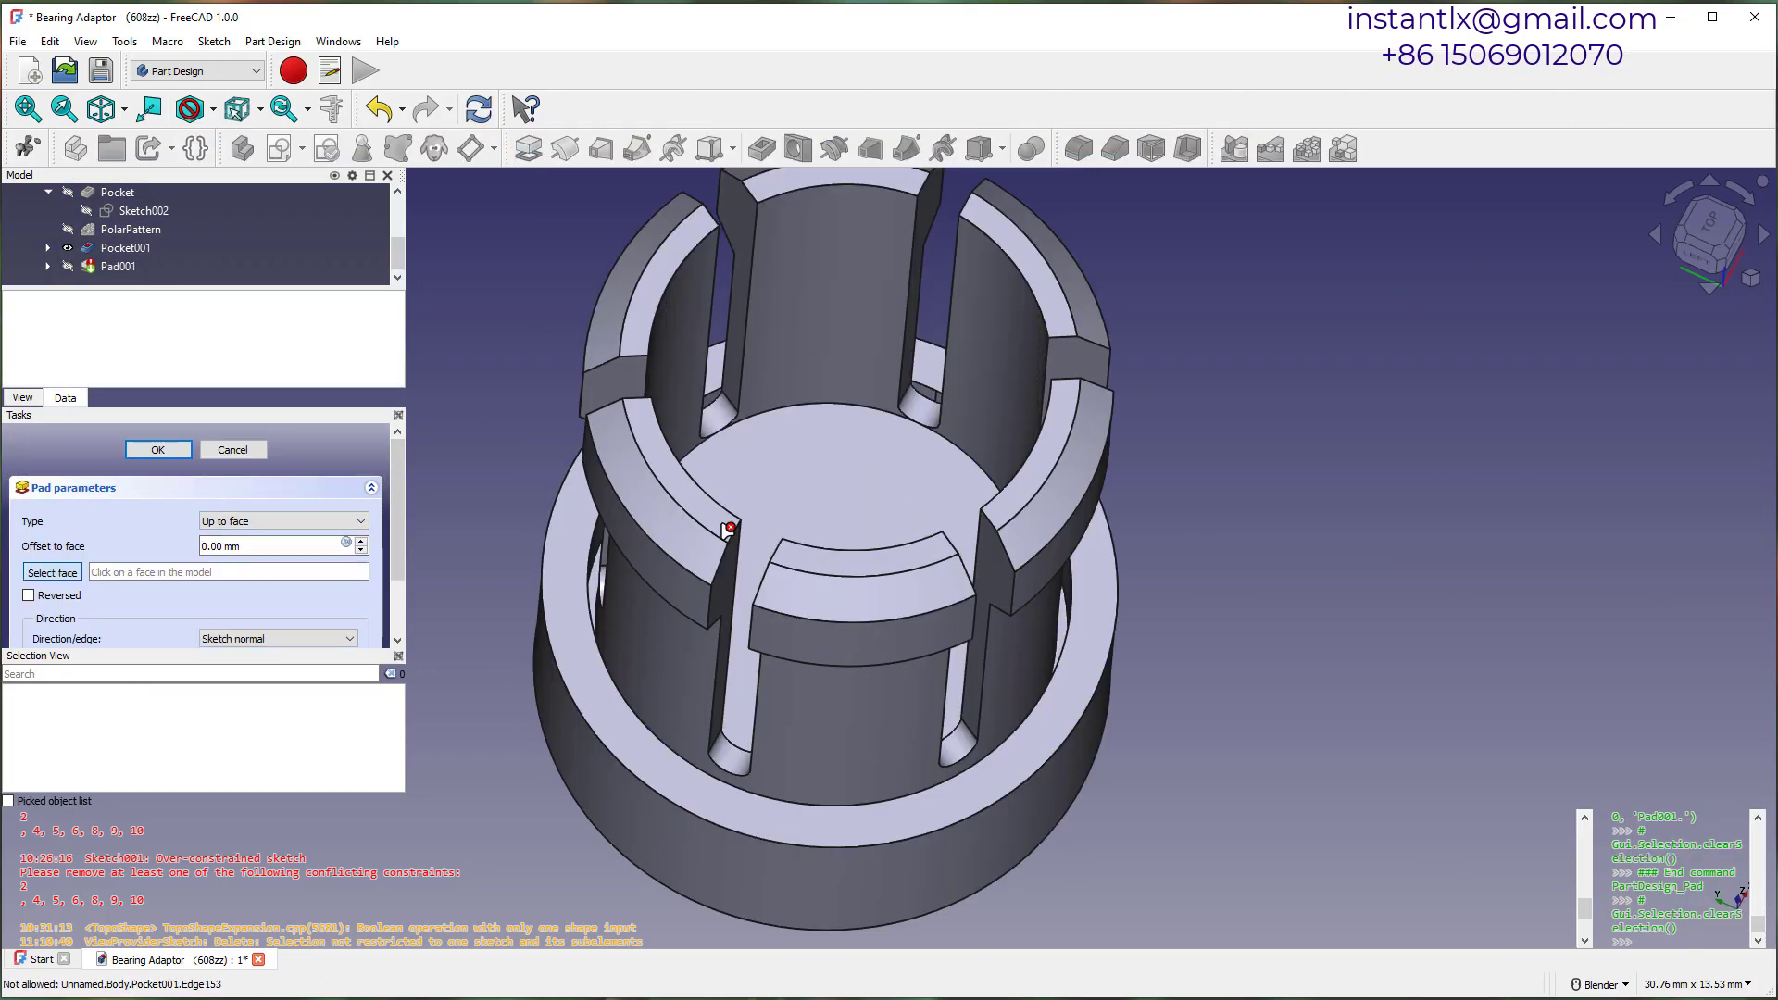
pyautogui.scroll(3, 806, 574)
pyautogui.moveTo(945, 796)
pyautogui.mouseDown(button='middle')
pyautogui.moveTo(963, 645)
pyautogui.moveTo(963, 769)
pyautogui.mouseUp(button='middle')
pyautogui.scroll(6, 964, 623)
pyautogui.click(964, 623)
pyautogui.scroll(-11, 964, 623)
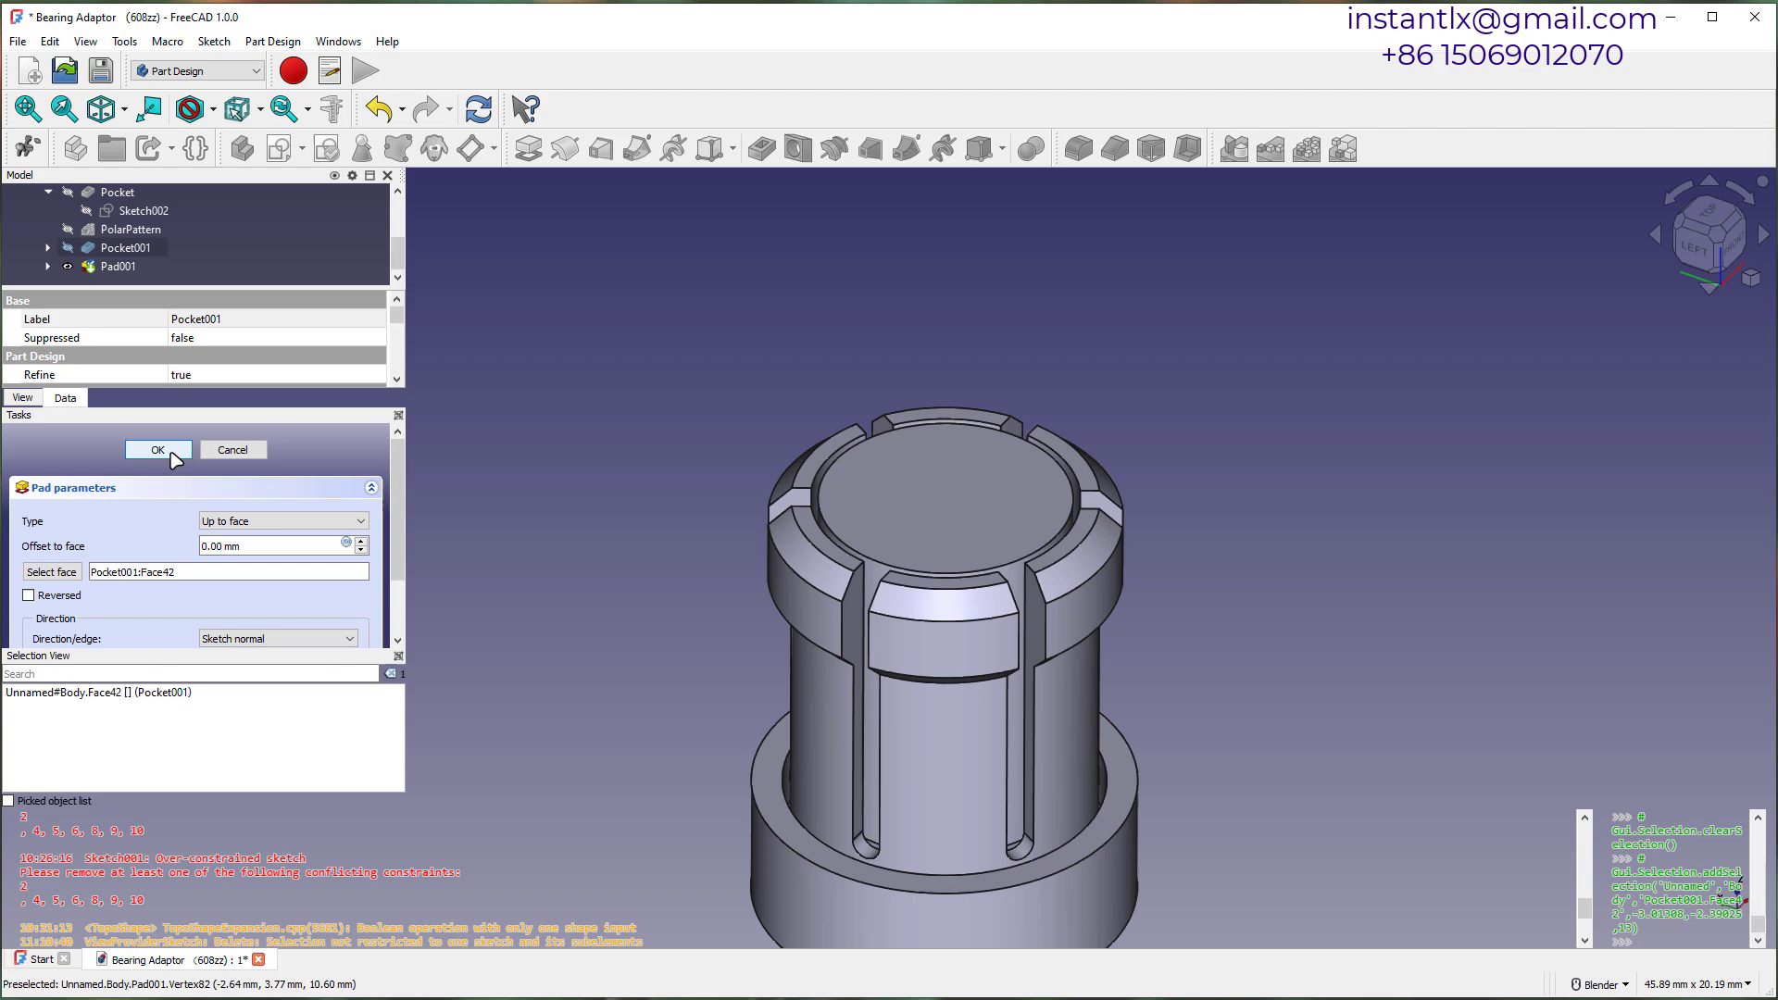
pyautogui.click(159, 450)
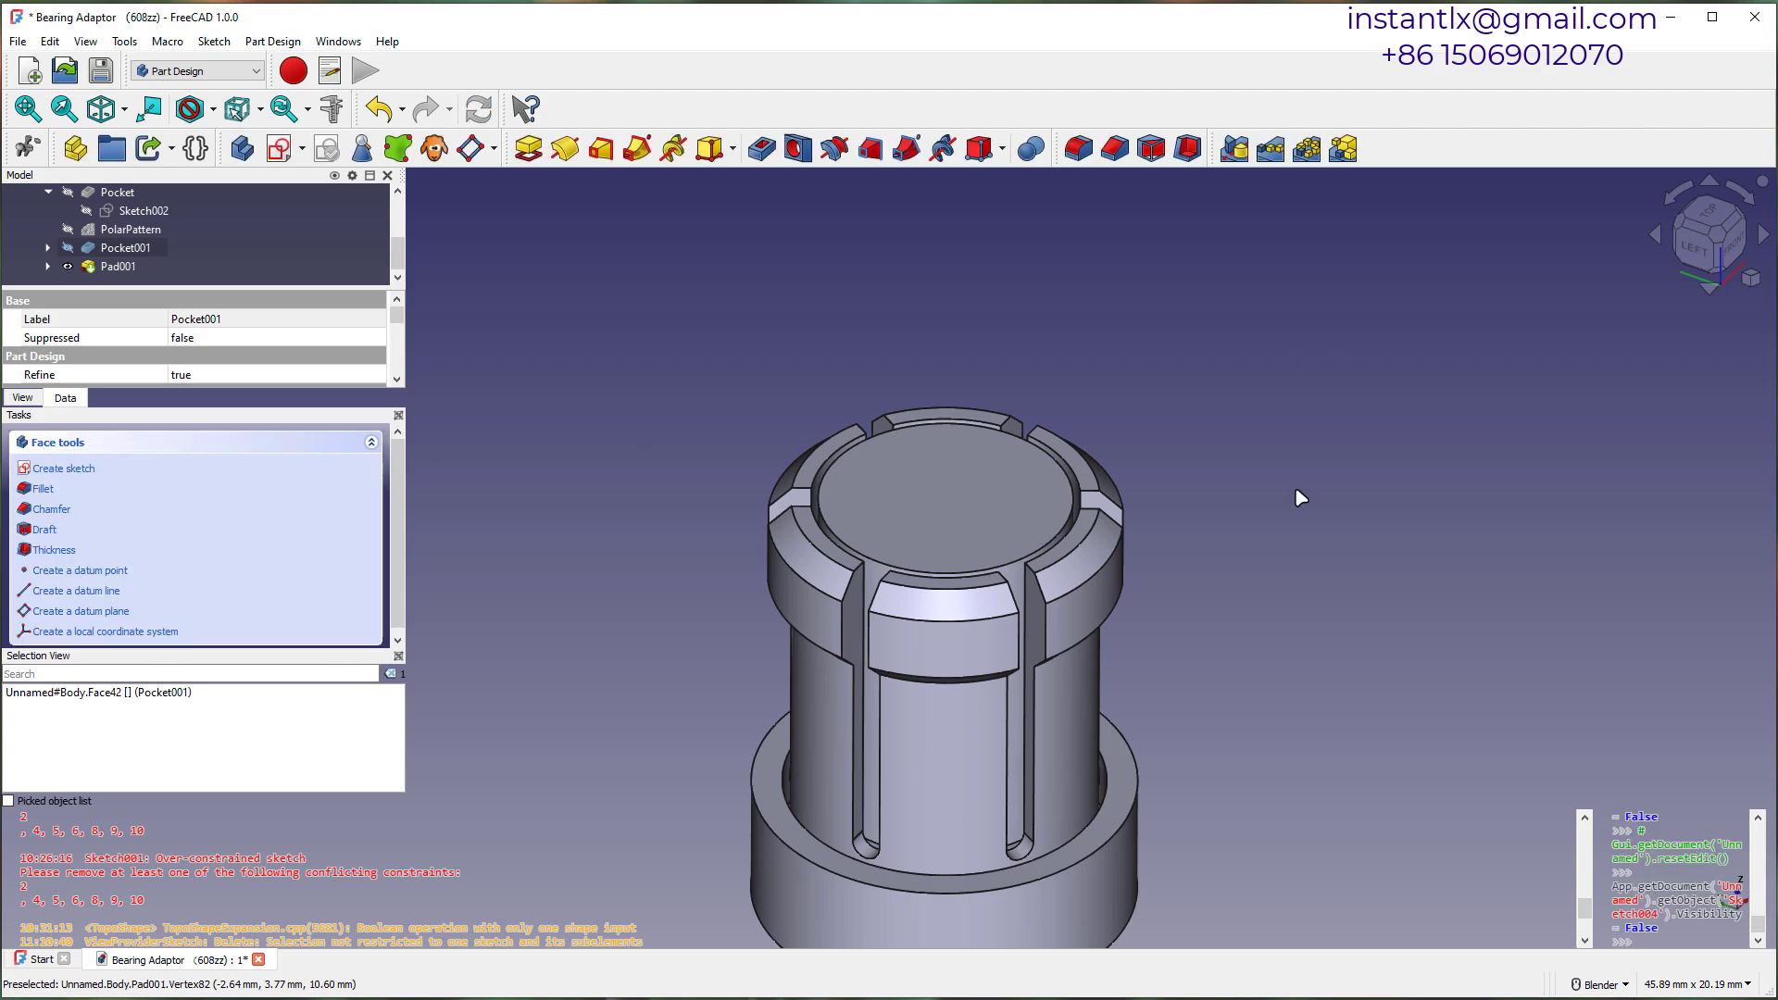
# Create a sketch on the central pad's top face and draw a vertical slot with 4 mm between arc centres and 1 mm radius.
pyautogui.scroll(-3, 1293, 509)
pyautogui.moveTo(1291, 507)
pyautogui.mouseDown(button='middle')
pyautogui.moveTo(1310, 603)
pyautogui.moveTo(1146, 615)
pyautogui.moveTo(1146, 579)
pyautogui.moveTo(1192, 557)
pyautogui.mouseUp(button='middle')
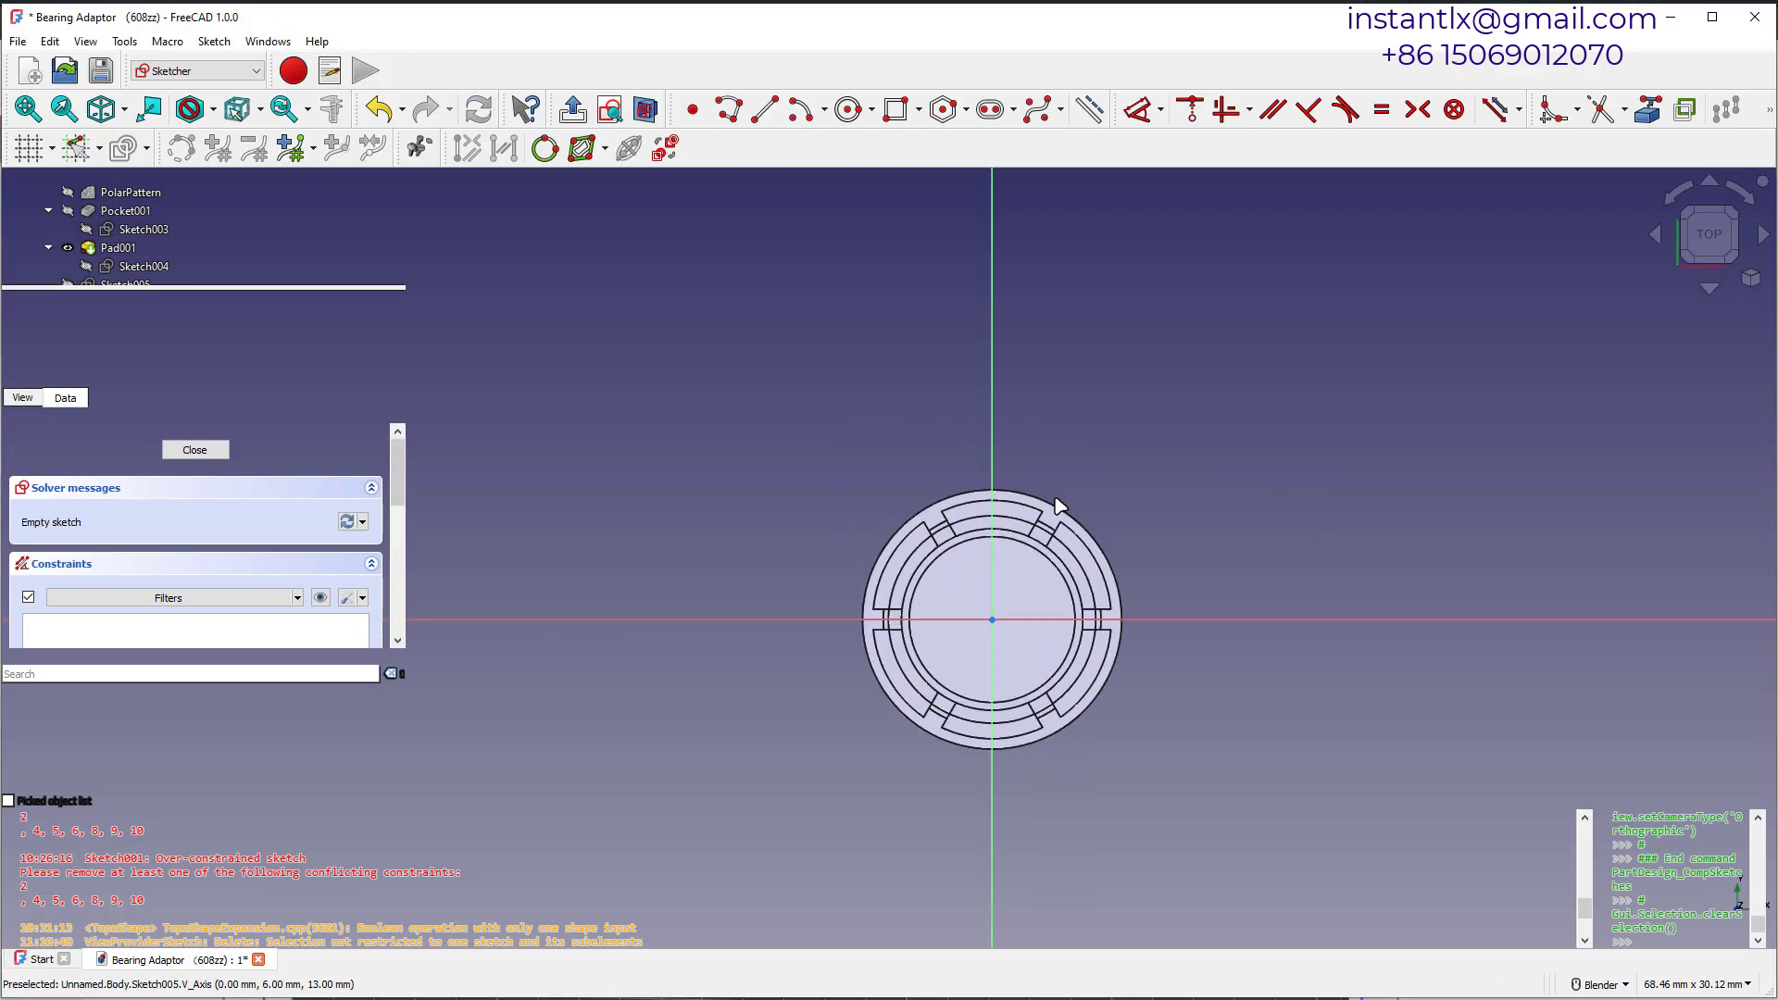
pyautogui.click(991, 561)
pyautogui.write('4')
pyautogui.press('Tab')
pyautogui.click(993, 672)
pyautogui.scroll(4, 1009, 669)
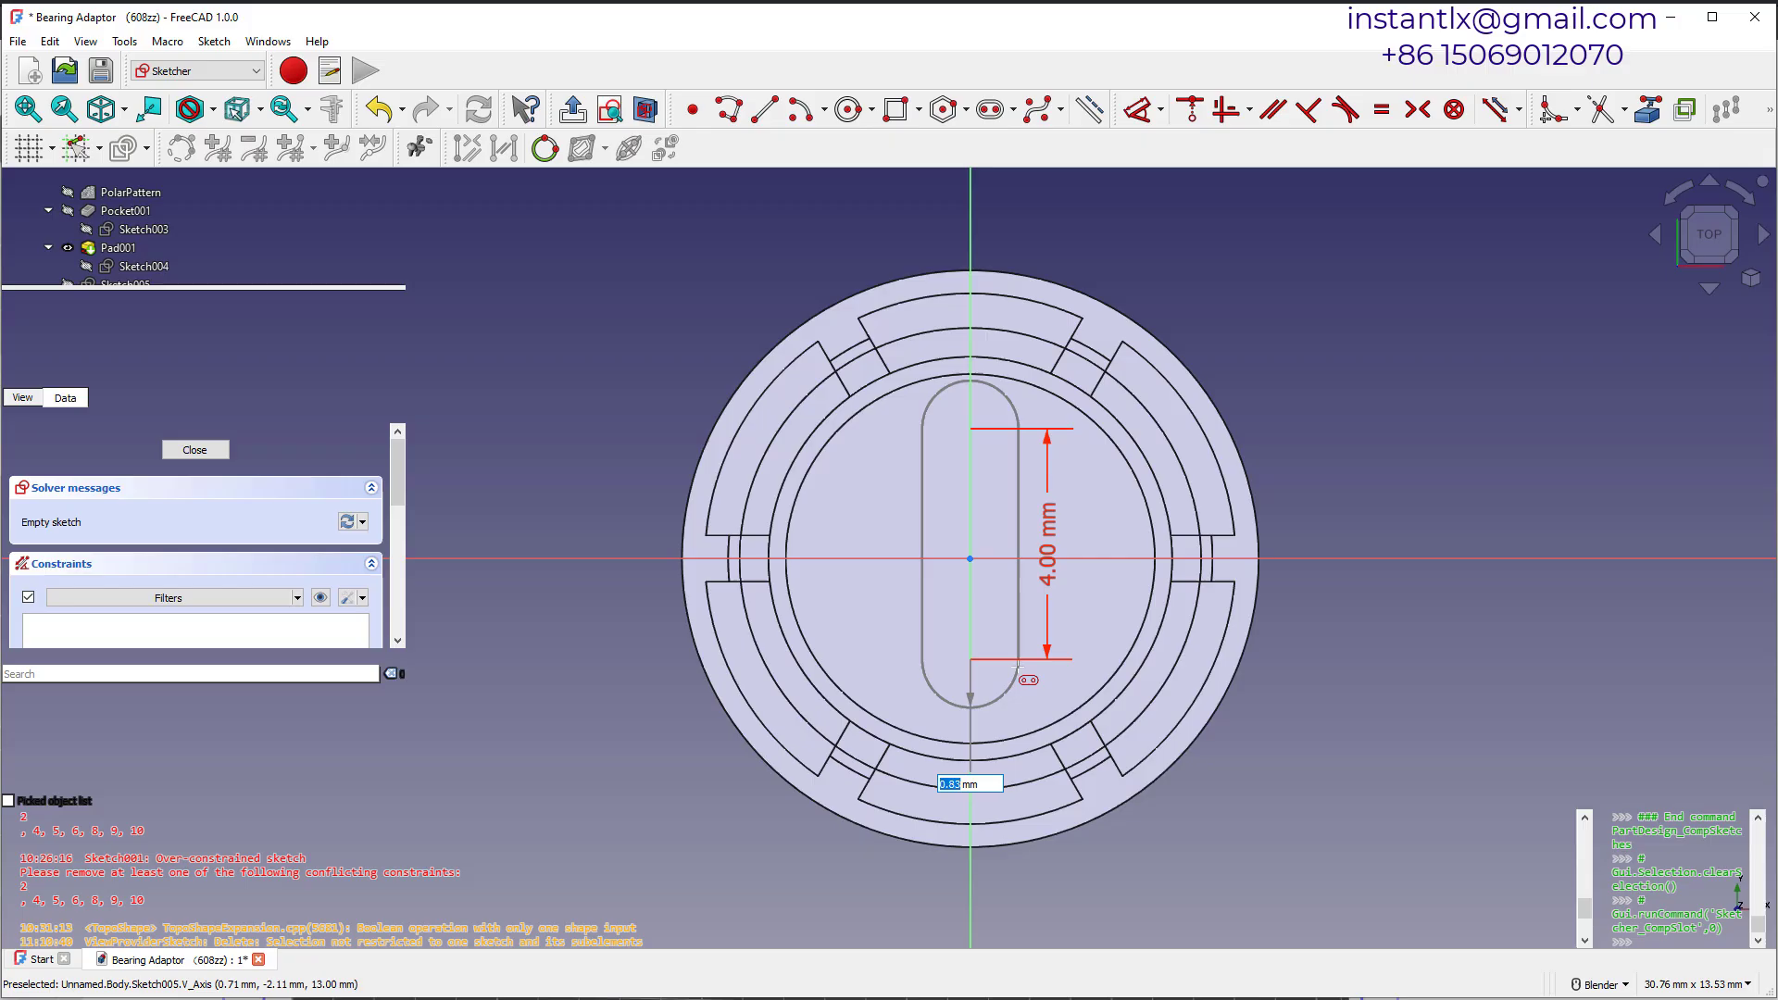
pyautogui.write('1')
pyautogui.press('Tab')
pyautogui.moveTo(1028, 506); pyautogui.dragTo(1028, 515)
# Constrain the slot's upper and lower end points symmetrically about the horizontal axis and close the sketch.
pyautogui.click(1417, 110)
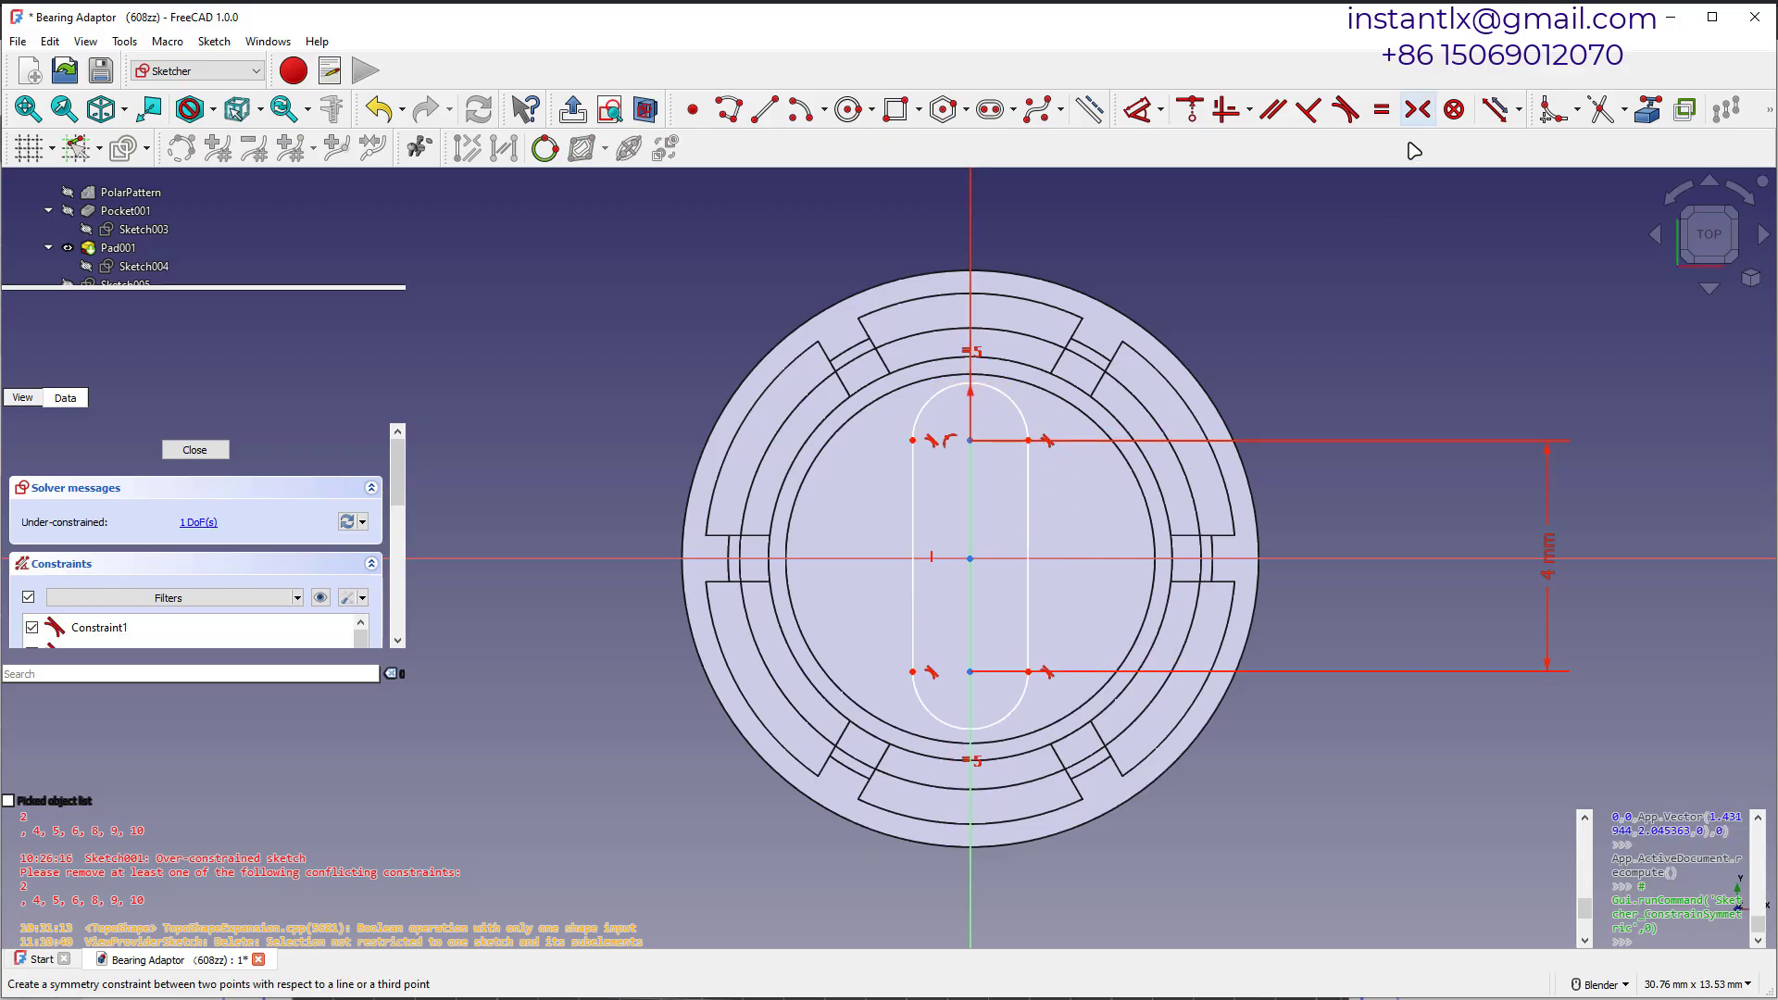
pyautogui.click(1027, 439)
pyautogui.click(1028, 669)
pyautogui.click(1157, 558)
pyautogui.moveTo(1404, 285)
pyautogui.mouseDown(button='middle')
pyautogui.moveTo(1361, 404)
pyautogui.moveTo(1321, 448)
pyautogui.moveTo(1337, 532)
pyautogui.moveTo(1037, 488)
pyautogui.mouseUp(button='middle')
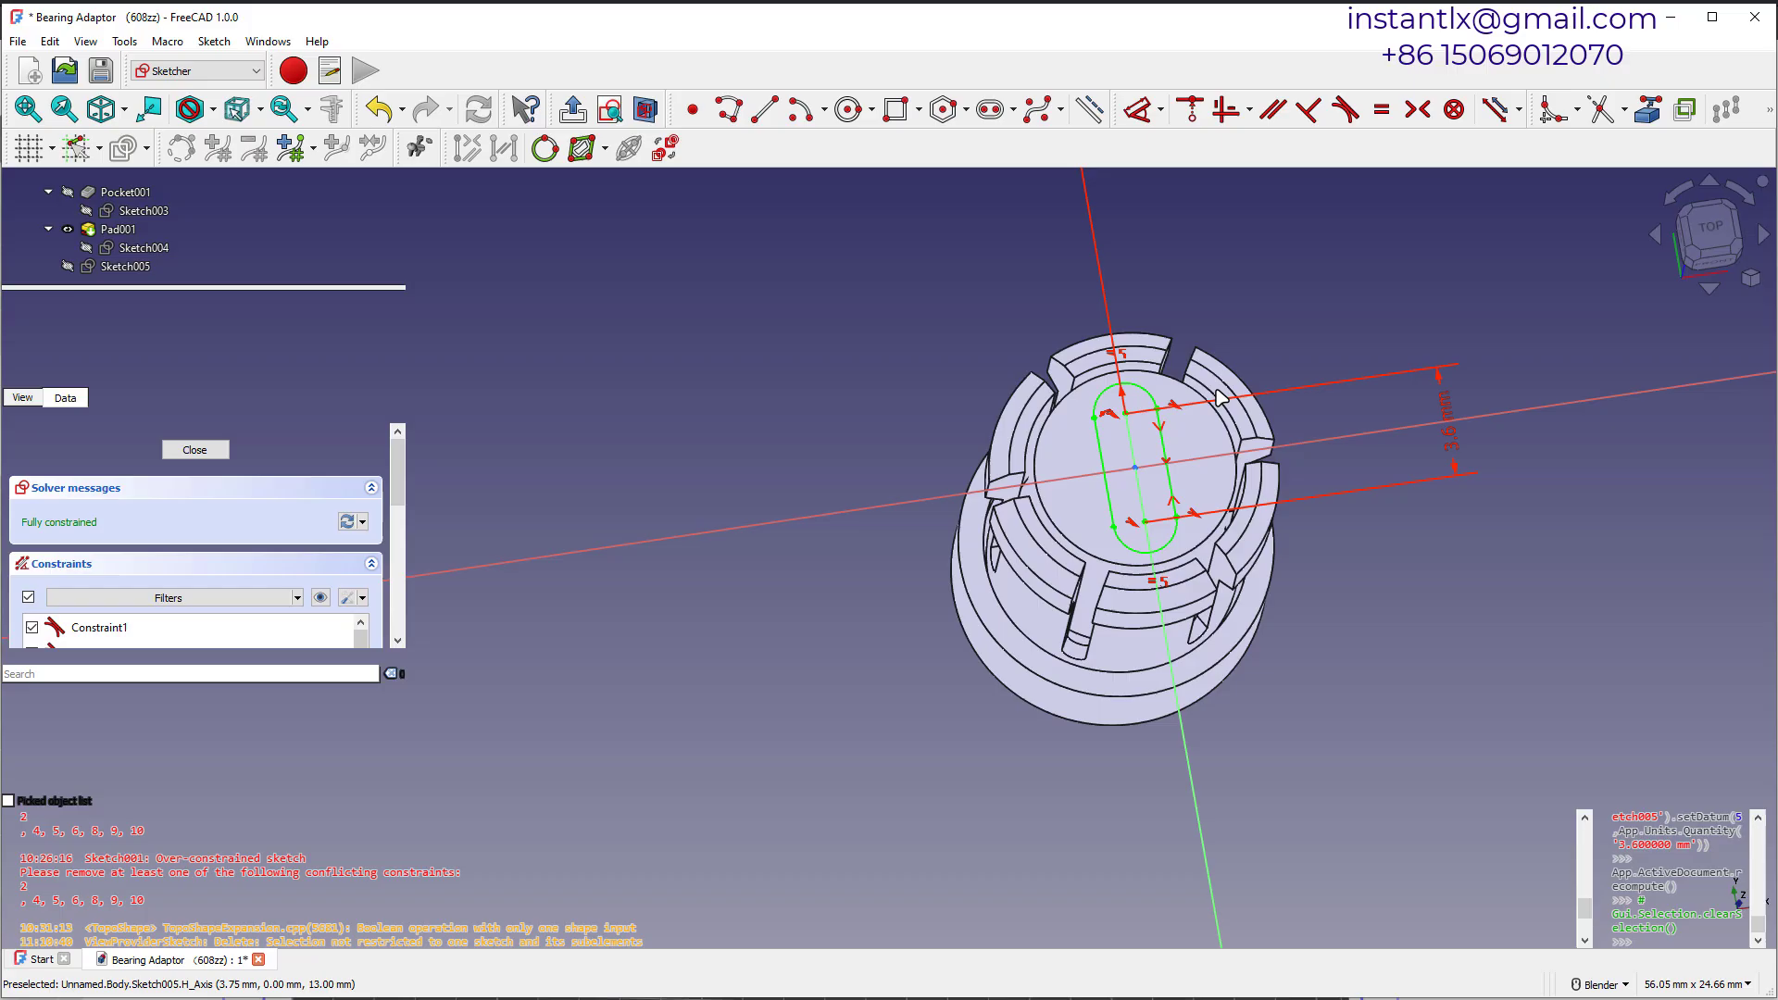
pyautogui.click(118, 535)
pyautogui.click(183, 456)
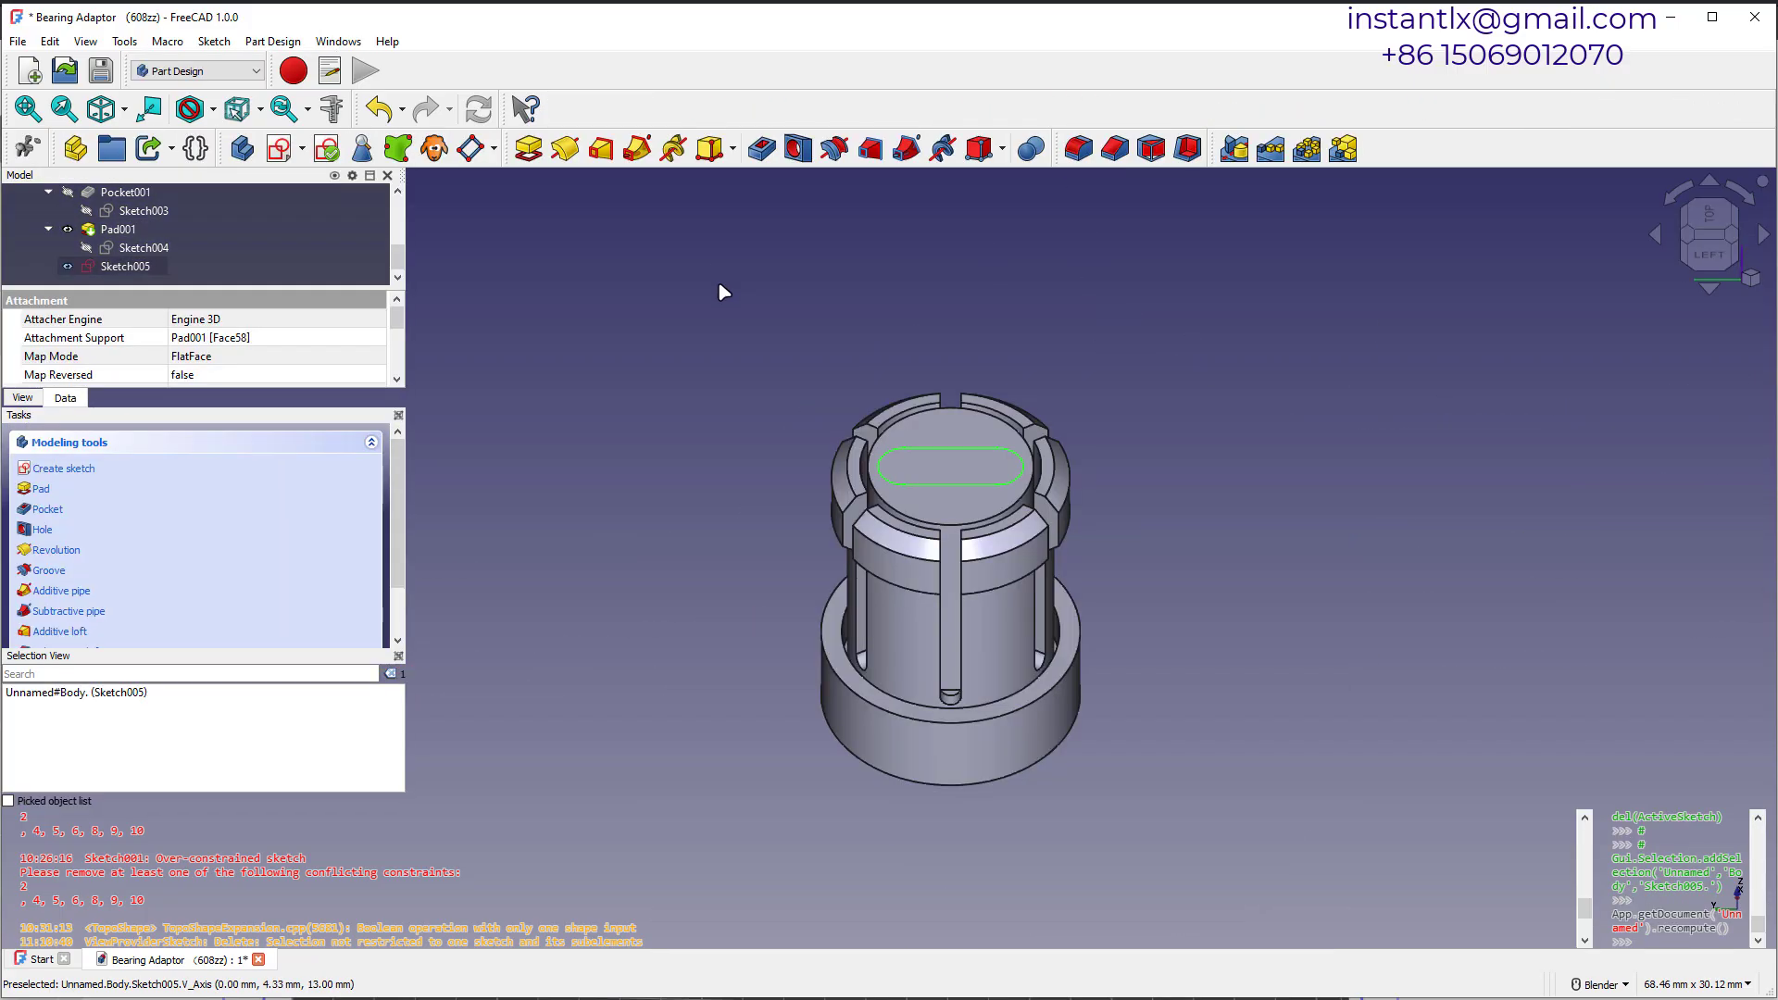
# Pocket the slot sketch through the central pad using the Through all type.
pyautogui.click(764, 150)
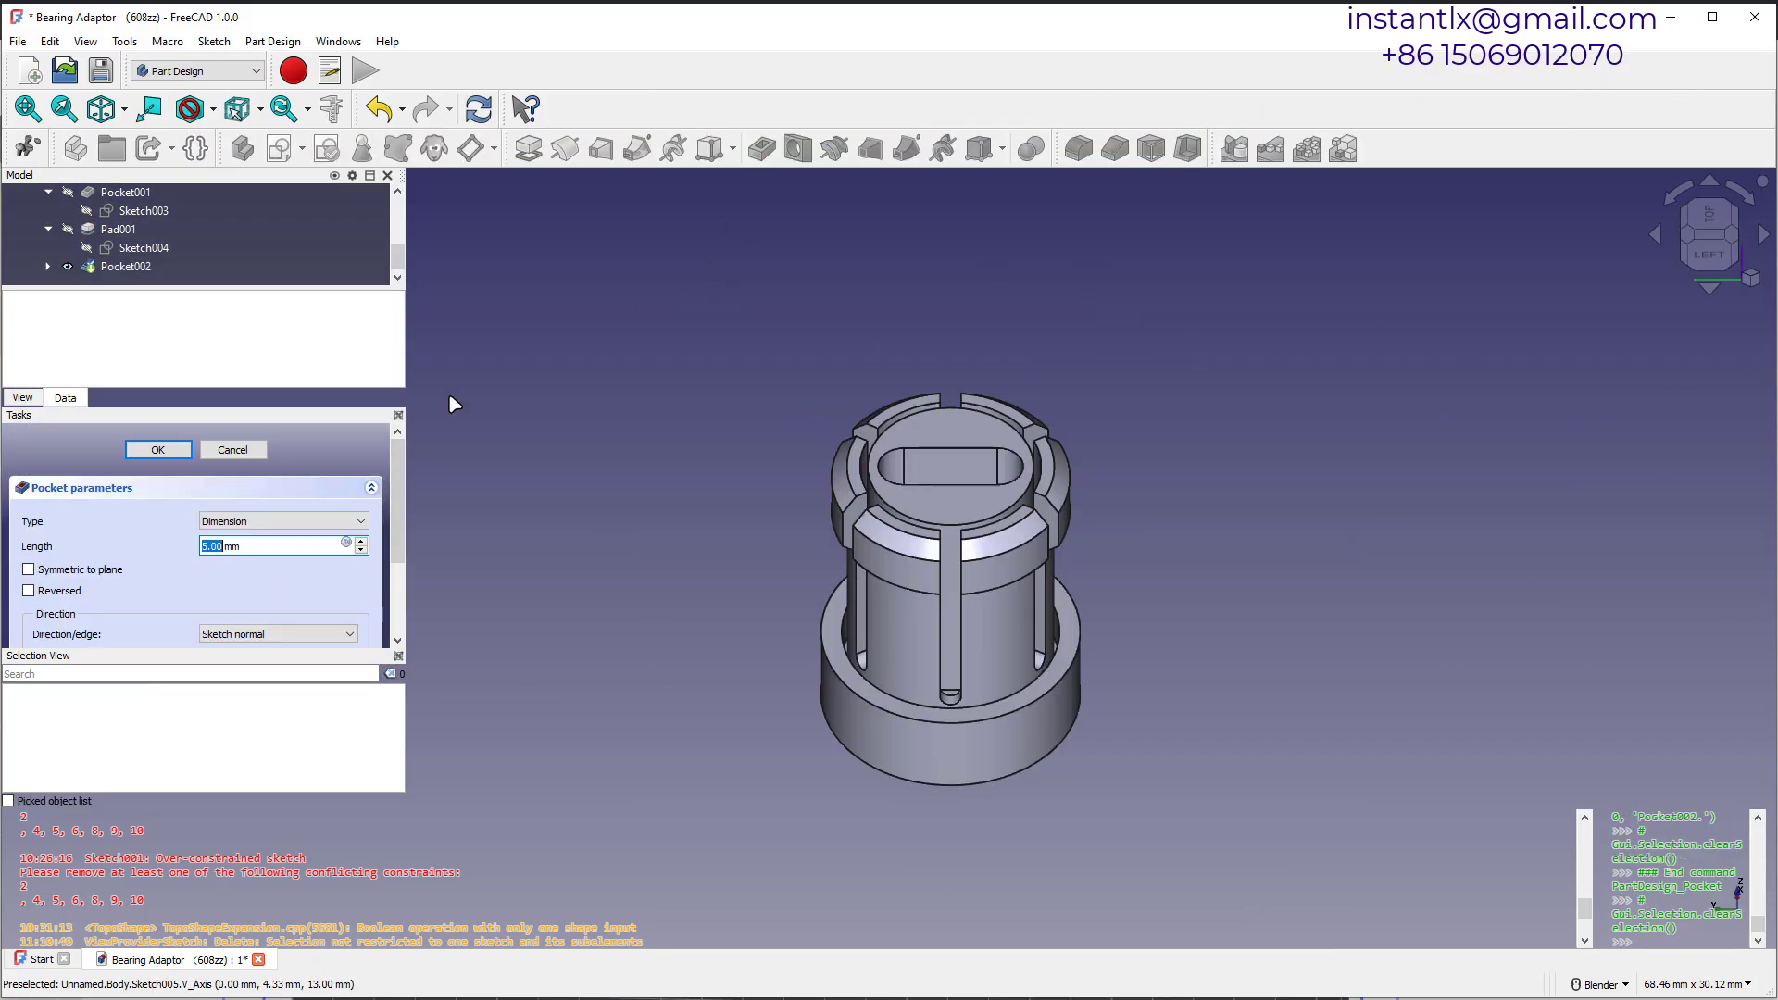
pyautogui.click(349, 521)
pyautogui.click(329, 524)
pyautogui.click(330, 550)
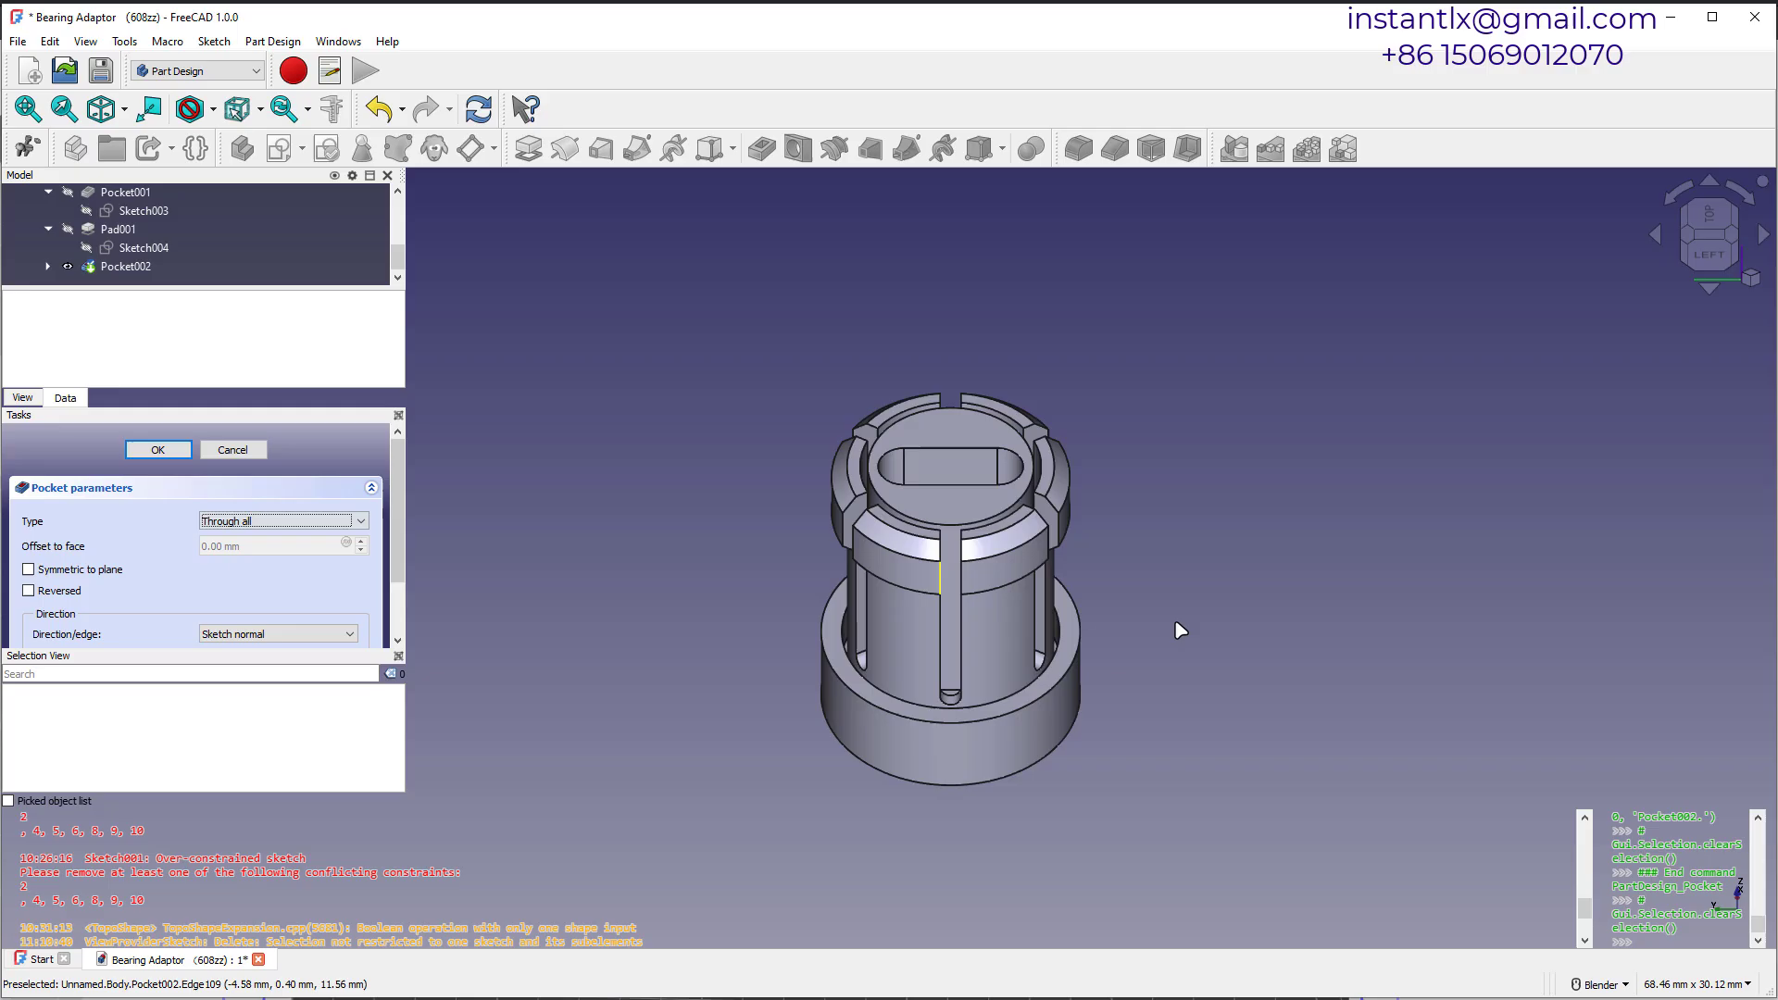